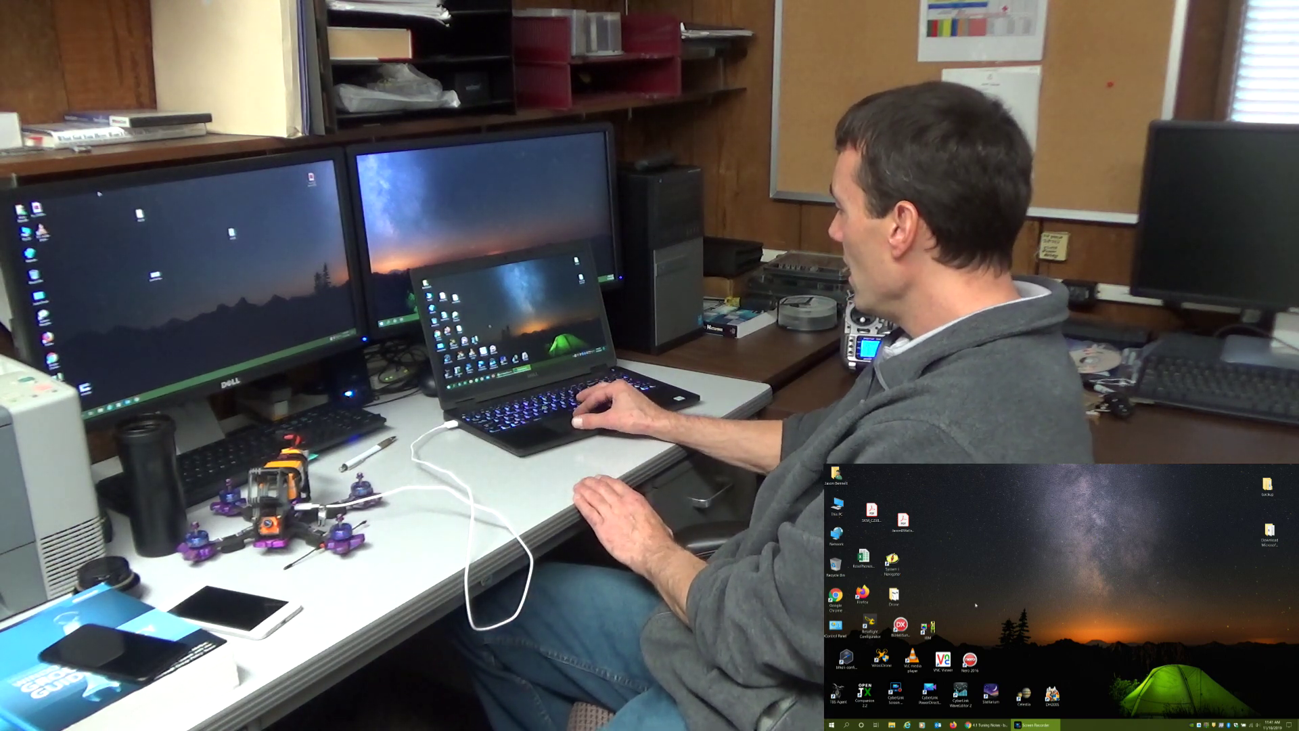
Launch Betaflight Configurator, connected to the flight controller, and open its serial port assignments
{"action": "left_click", "coordinate": [870, 624]}
{"action": "double_click", "coordinate": [870, 624]}
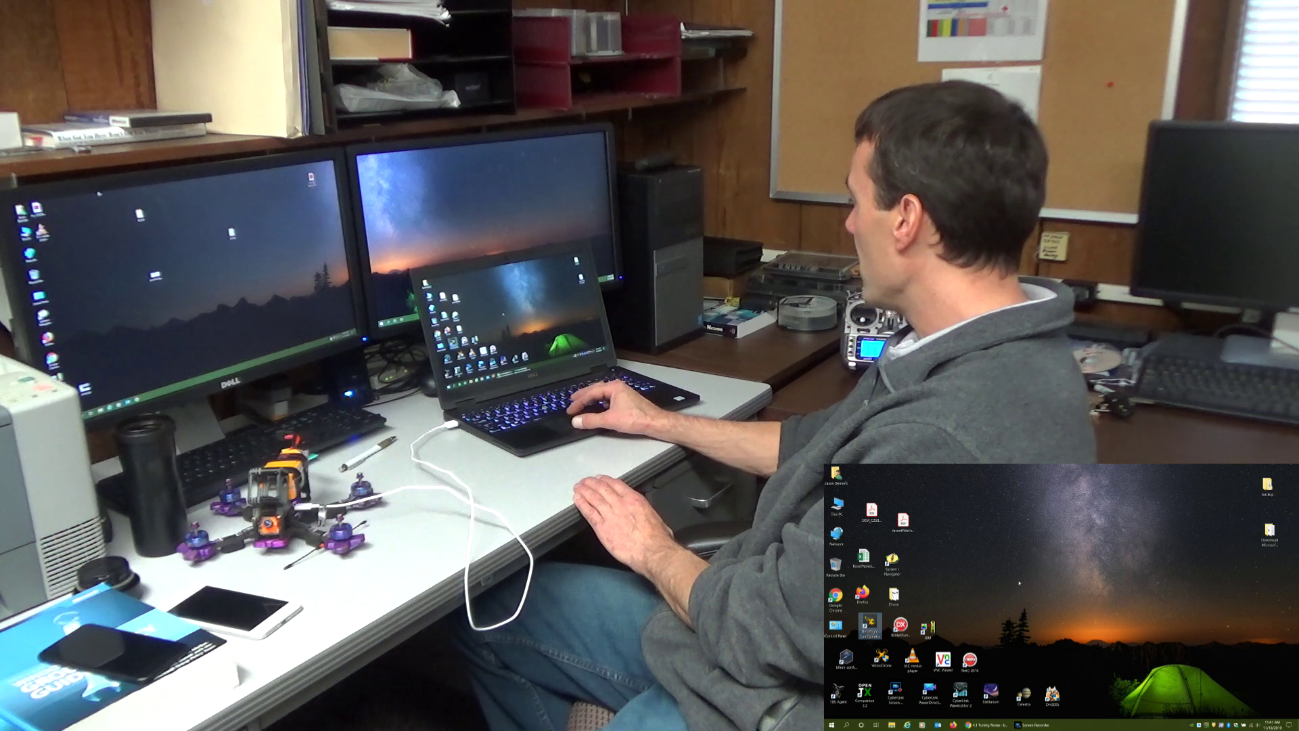
{"action": "left_click", "coordinate": [1275, 487]}
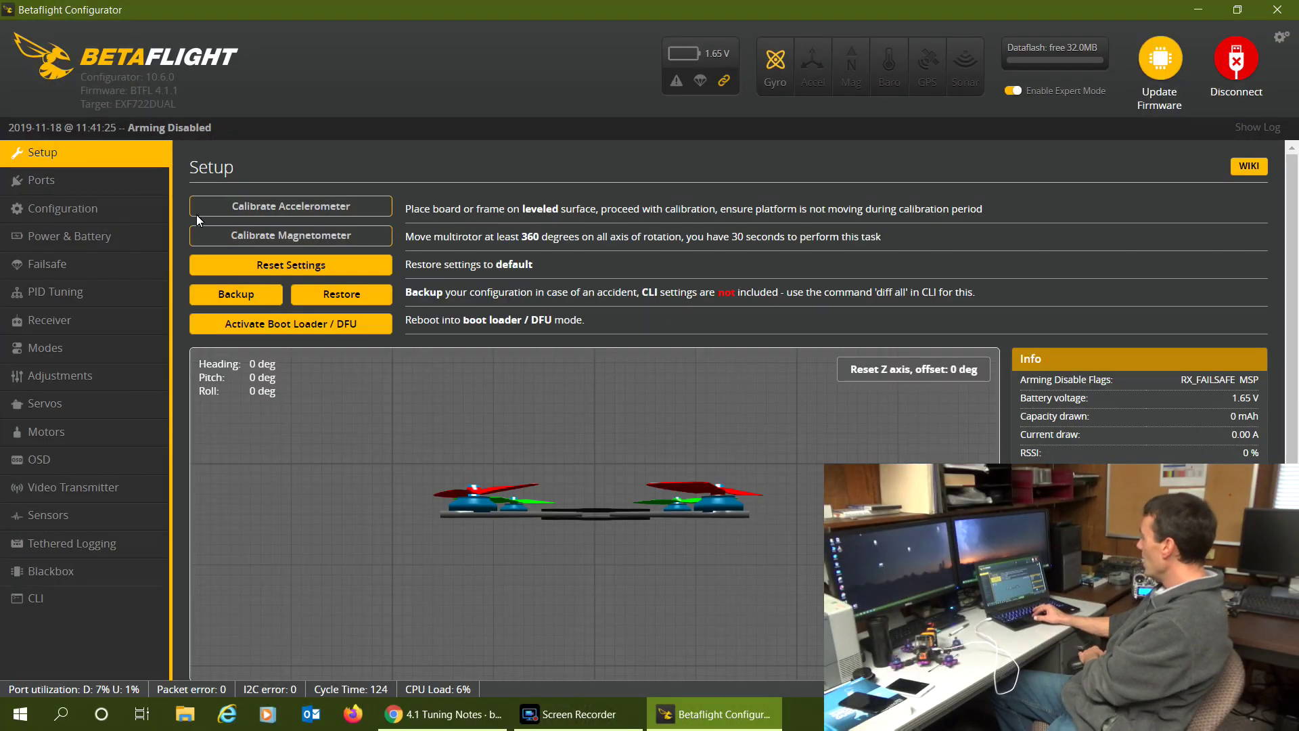
{"action": "left_click", "coordinate": [103, 185]}
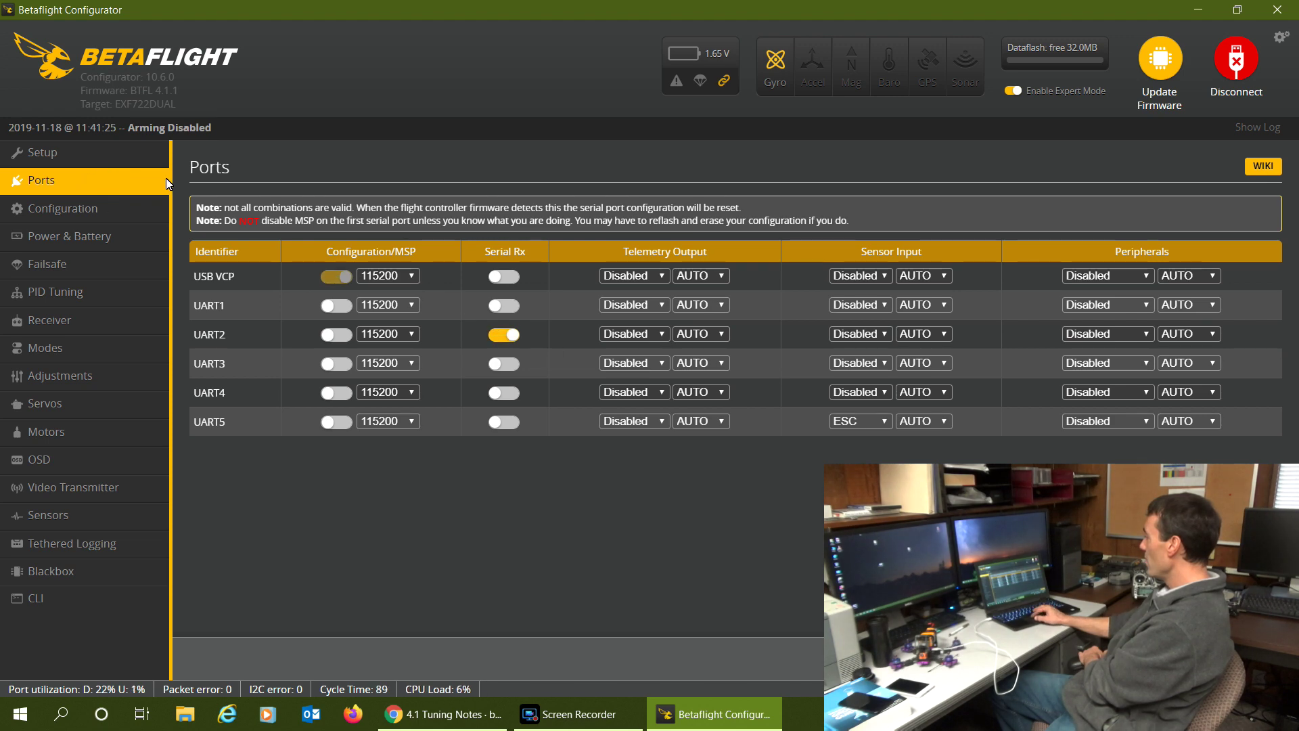
Review the Configuration settings from the mixer and ESC/motor features through system configuration to the Dshot beacon and beeper options
{"action": "left_click", "coordinate": [139, 205]}
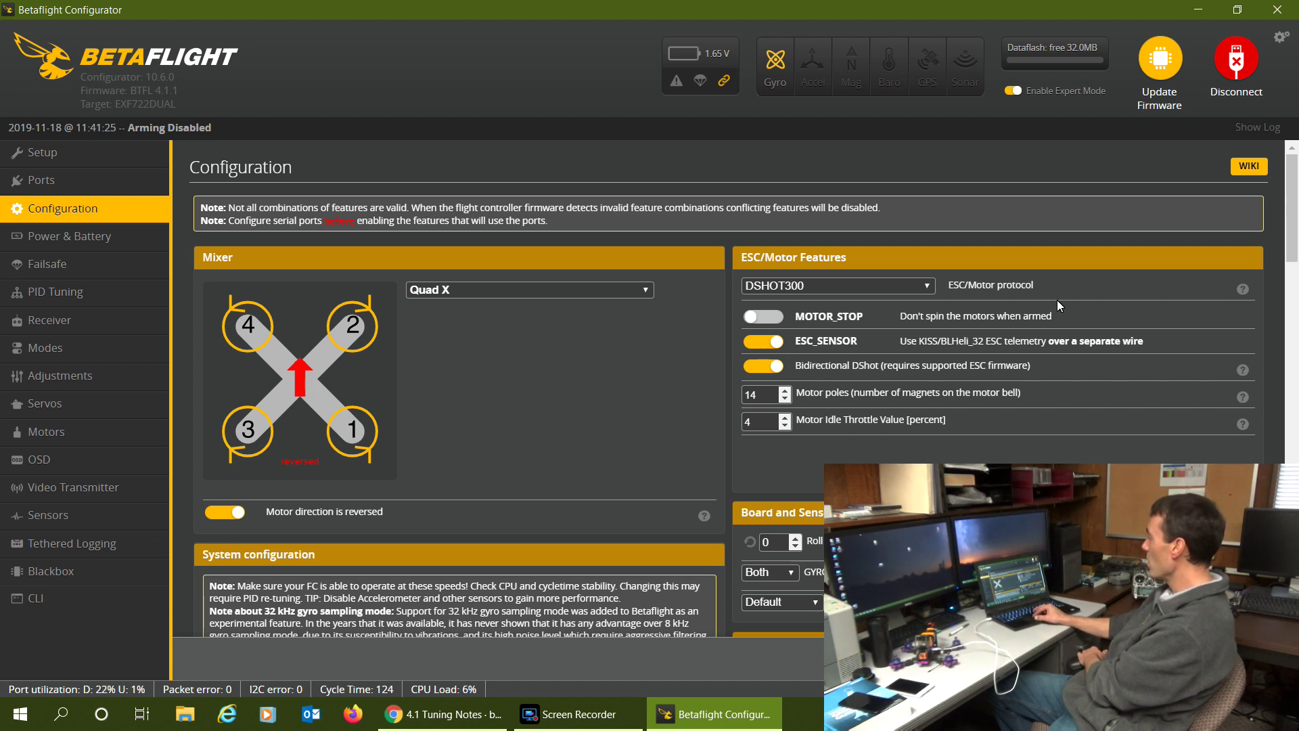
{"action": "left_click_drag", "start_coordinate": [1293, 211], "coordinate": [1295, 241]}
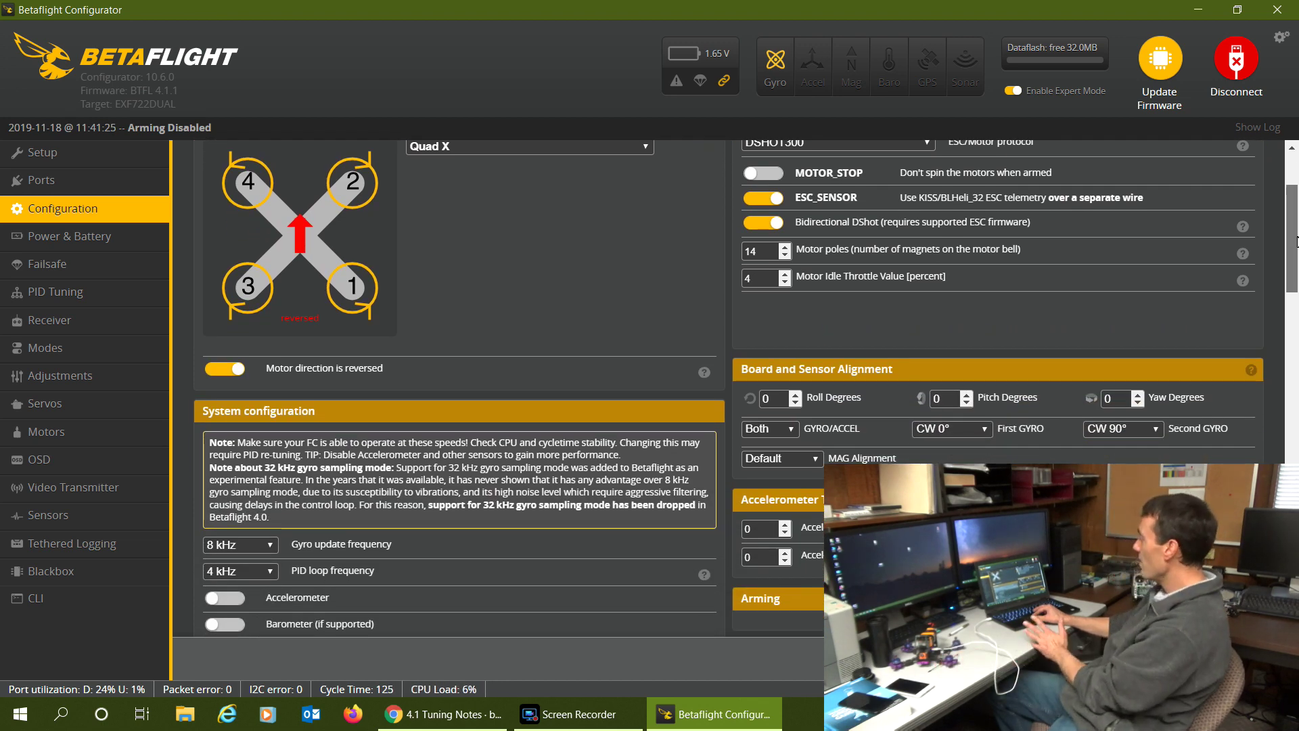
{"action": "left_click_drag", "start_coordinate": [1295, 242], "coordinate": [1297, 277]}
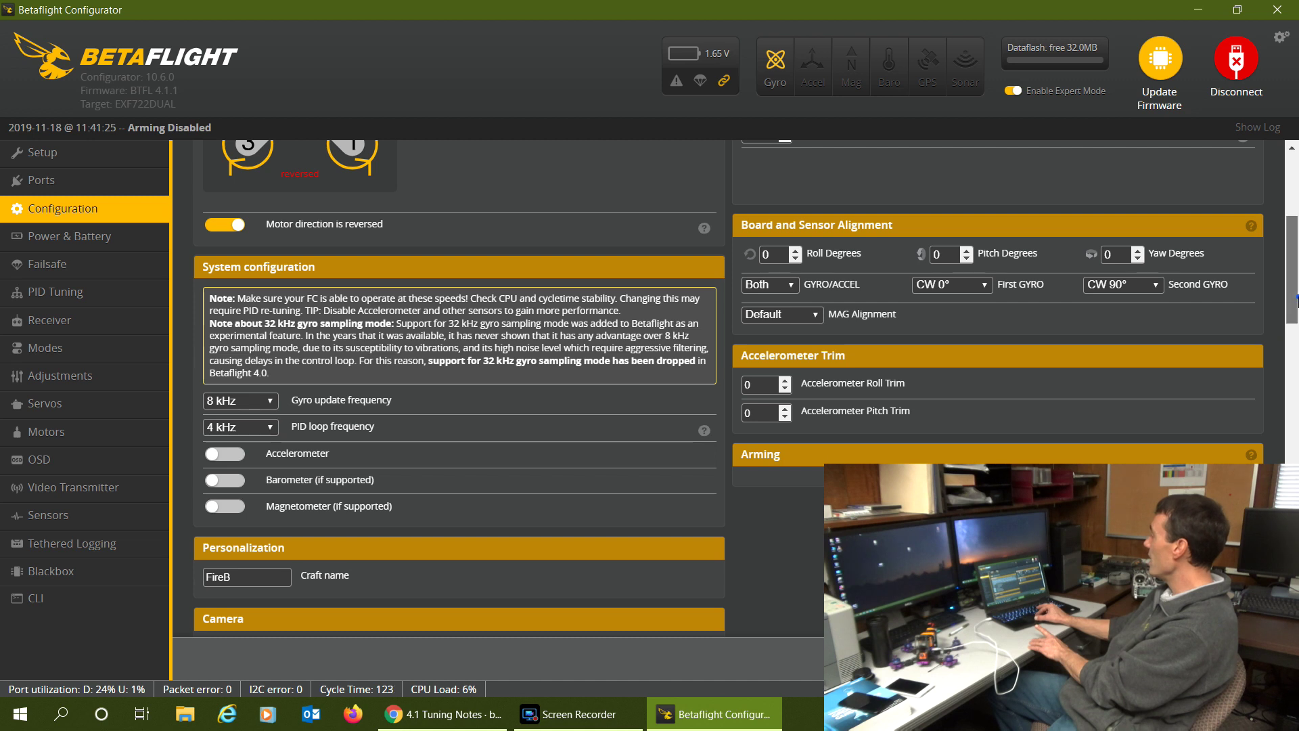
{"action": "scroll", "coordinate": [1294, 295], "scroll_direction": "up", "scroll_amount": 1}
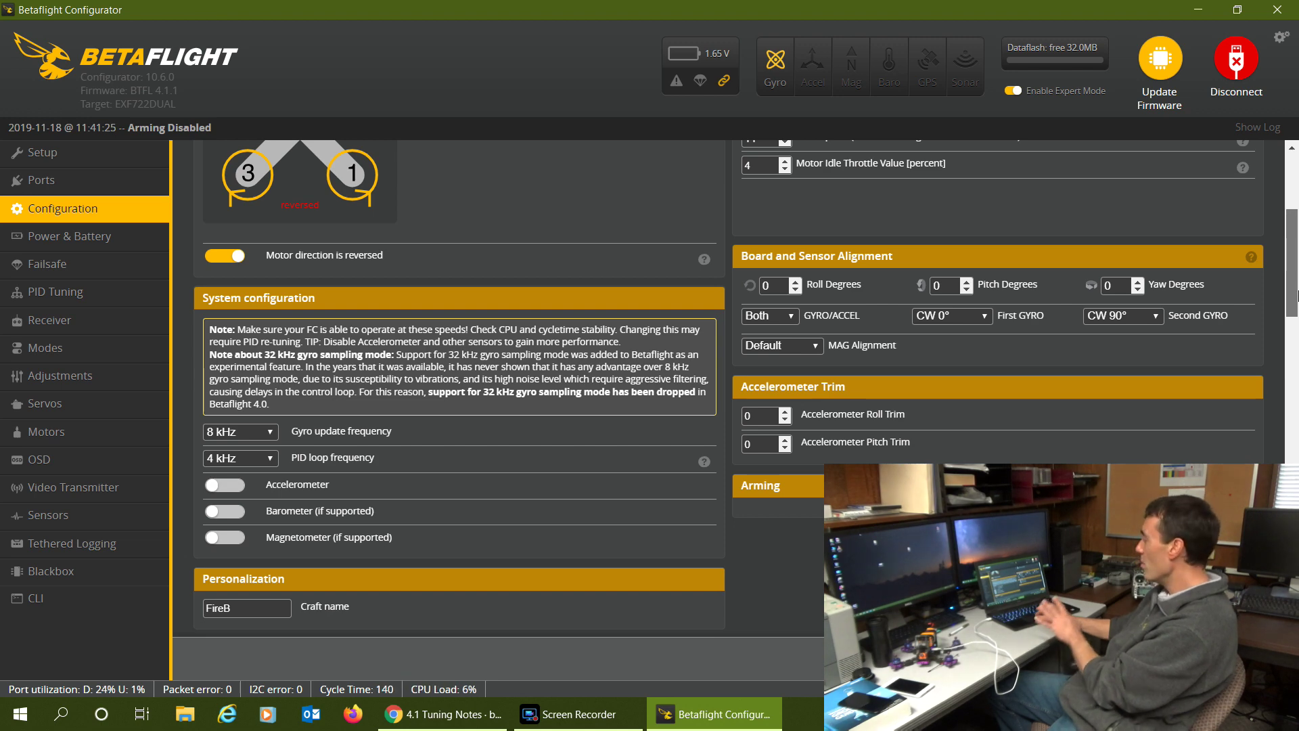
{"action": "scroll", "coordinate": [1295, 294], "scroll_direction": "up", "scroll_amount": 3}
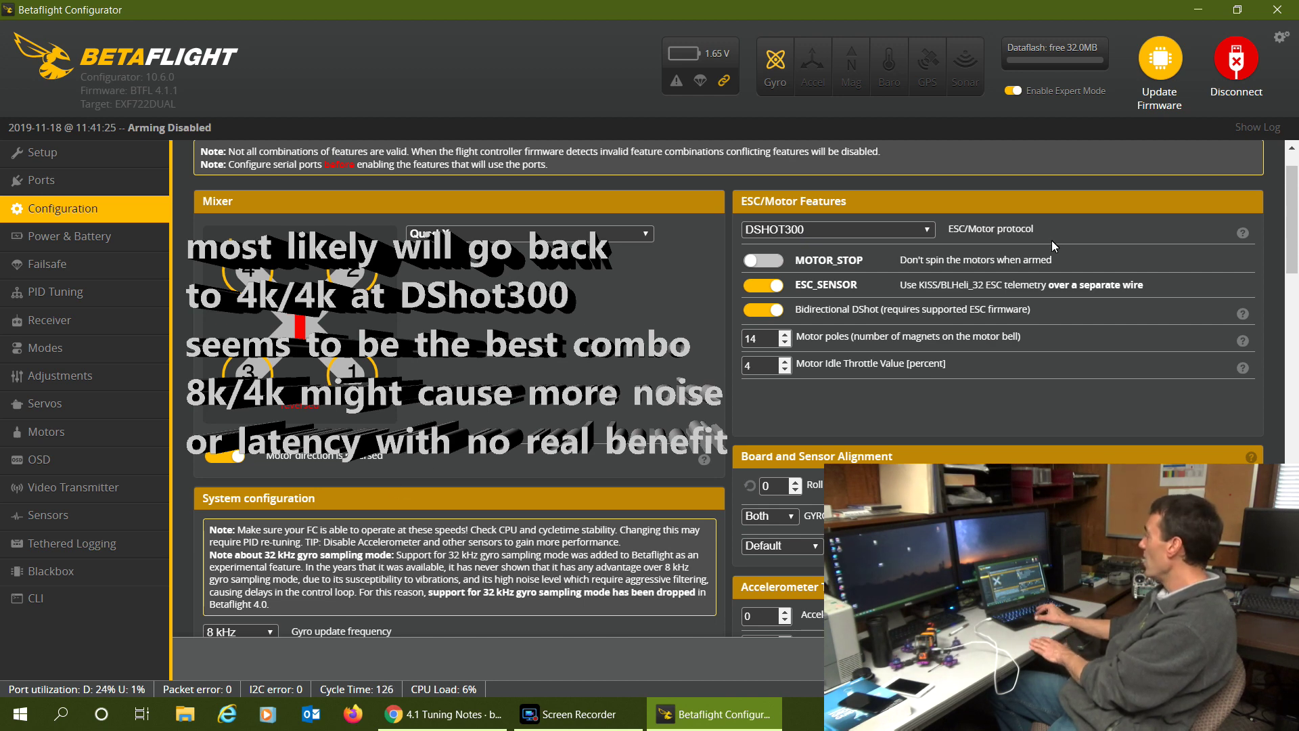
{"action": "scroll", "coordinate": [1295, 237], "scroll_direction": "down", "scroll_amount": 2}
{"action": "left_click_drag", "start_coordinate": [1296, 232], "coordinate": [1288, 502]}
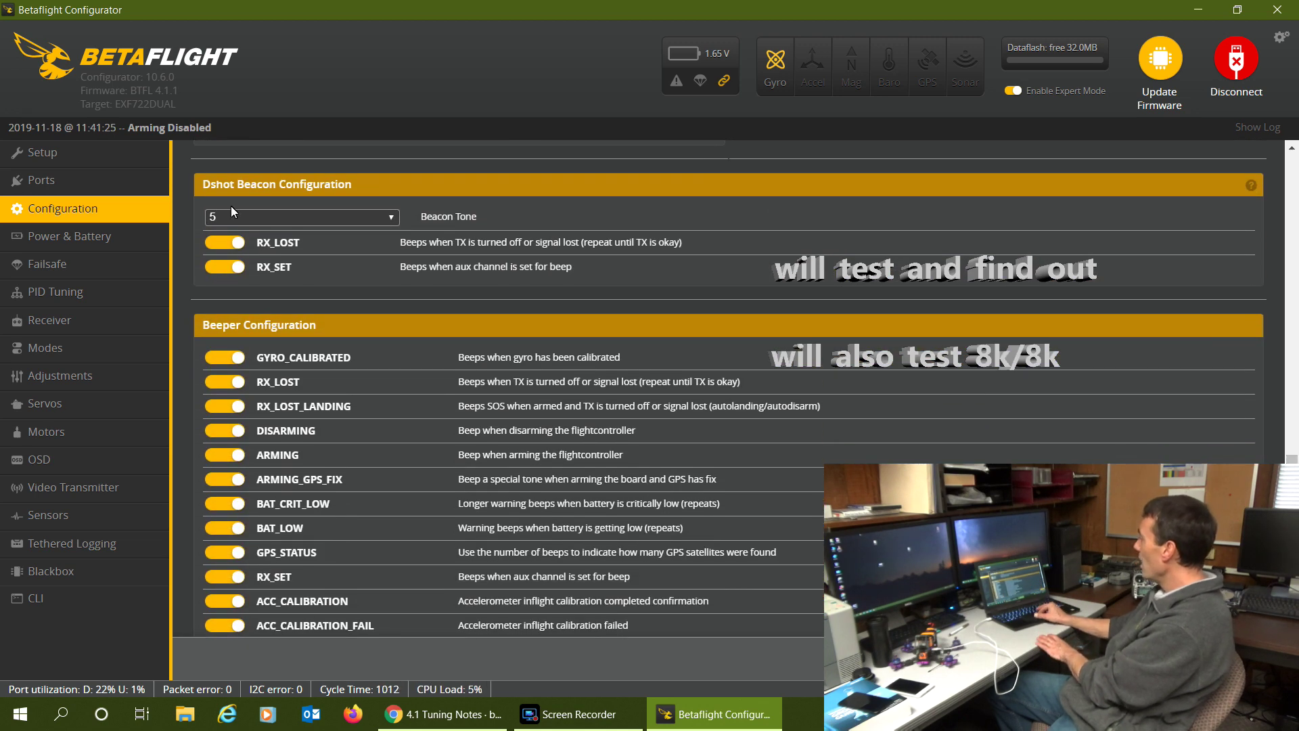
Review the Failsafe stage settings, followed by the Profile 1 PID values and PID controller settings
{"action": "left_click", "coordinate": [94, 272]}
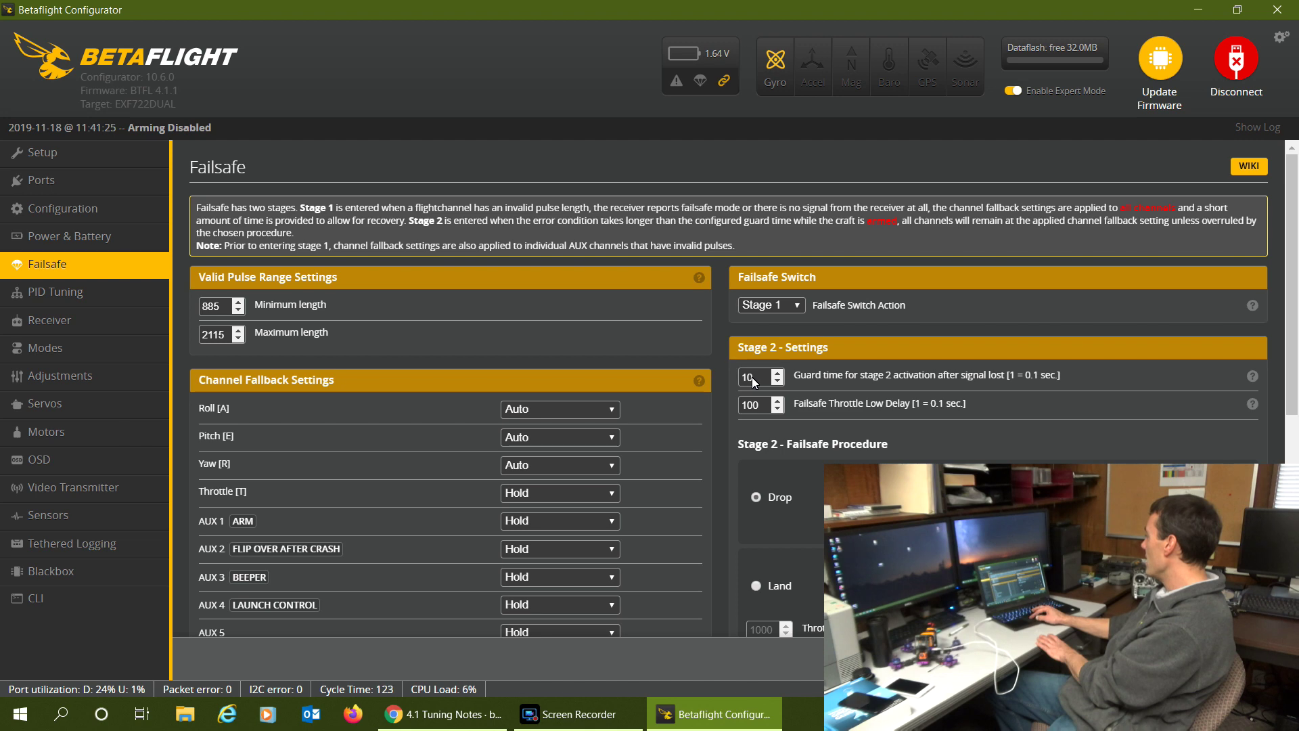
{"action": "mouse_move", "coordinate": [1291, 262]}
{"action": "left_mouse_down"}
{"action": "mouse_move", "coordinate": [1292, 433]}
{"action": "mouse_move", "coordinate": [1290, 262]}
{"action": "left_mouse_up"}
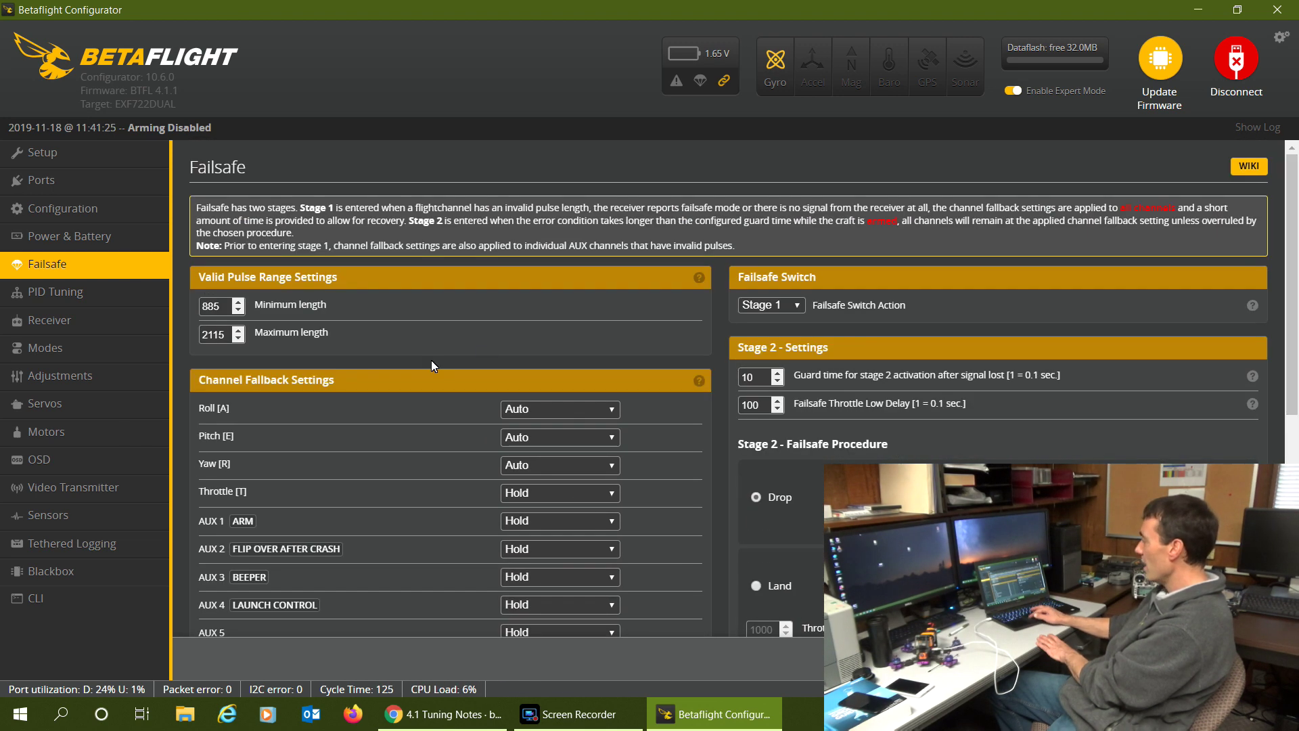
{"action": "left_click", "coordinate": [69, 297]}
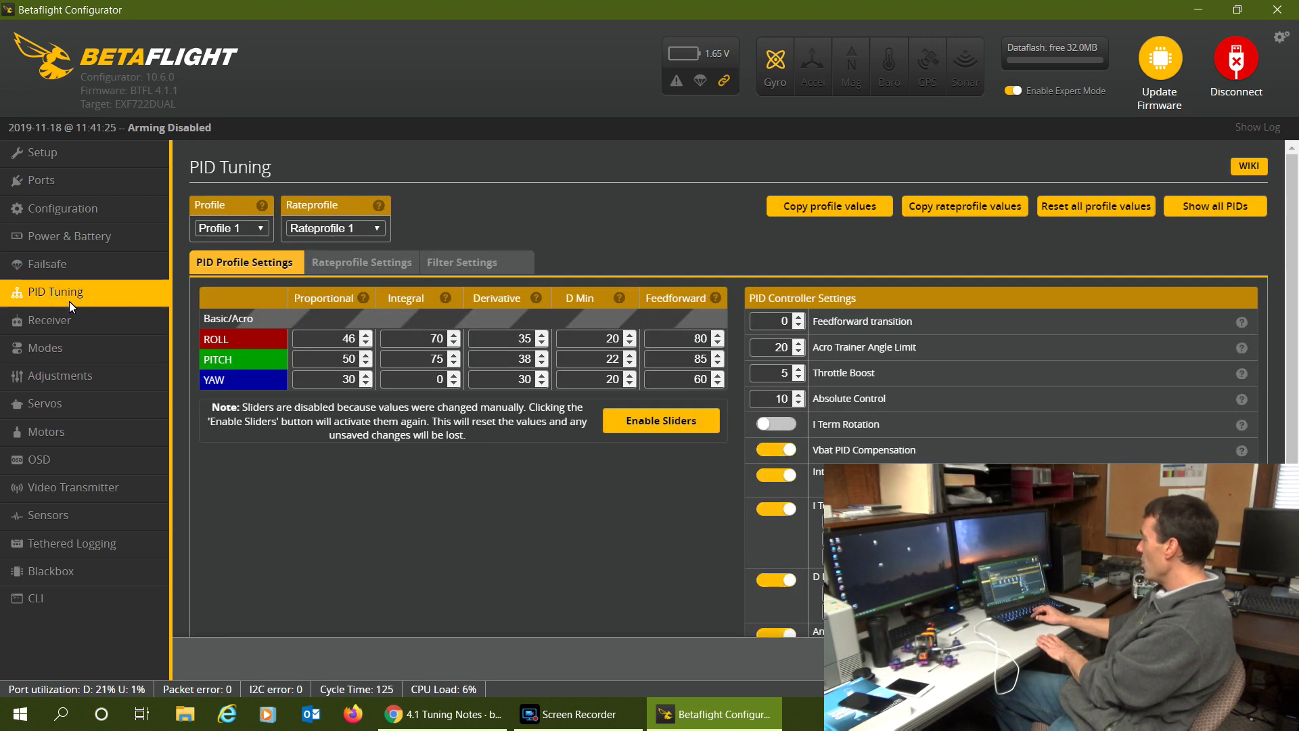
{"action": "mouse_move", "coordinate": [1291, 218]}
{"action": "left_mouse_down"}
{"action": "mouse_move", "coordinate": [1295, 244]}
{"action": "mouse_move", "coordinate": [1296, 232]}
{"action": "left_mouse_up"}
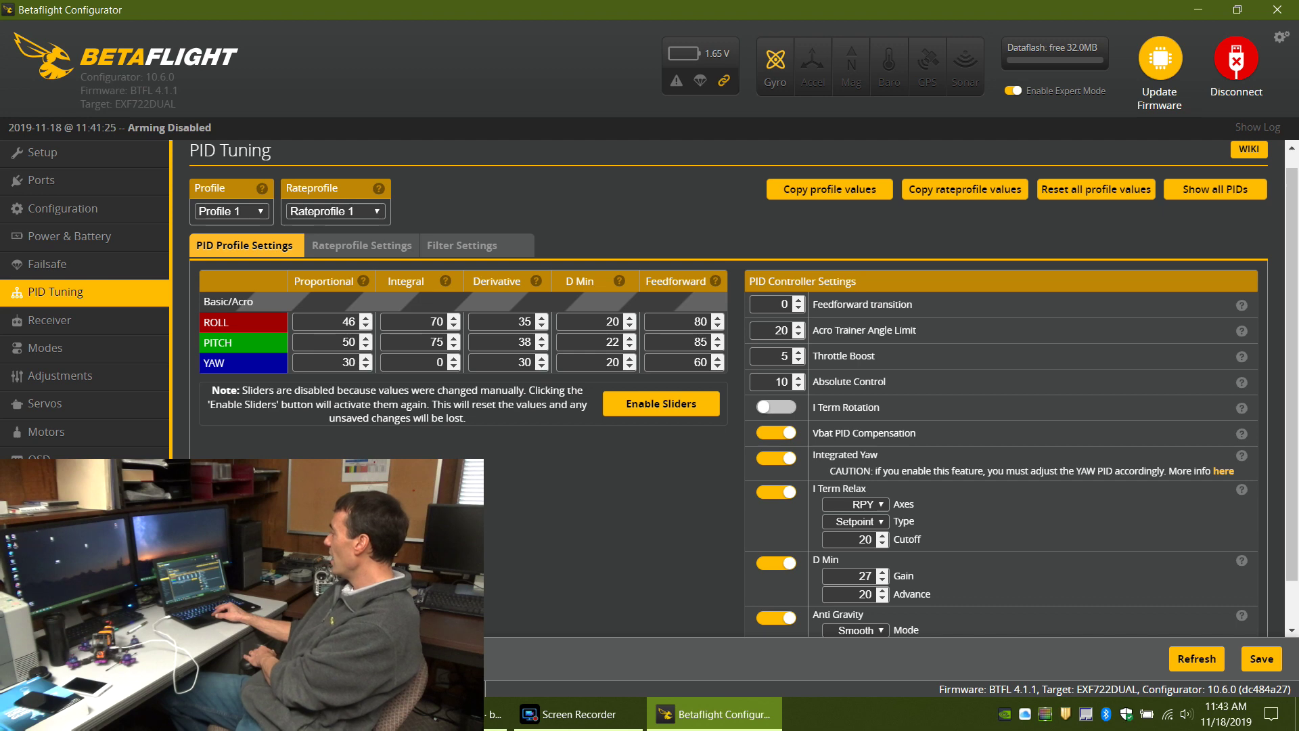
Switch to the browser and compare the Betaflight 4.1 and 4.0 Tuning Notes, including the dynamic notch filter changes
{"action": "left_click", "coordinate": [494, 714]}
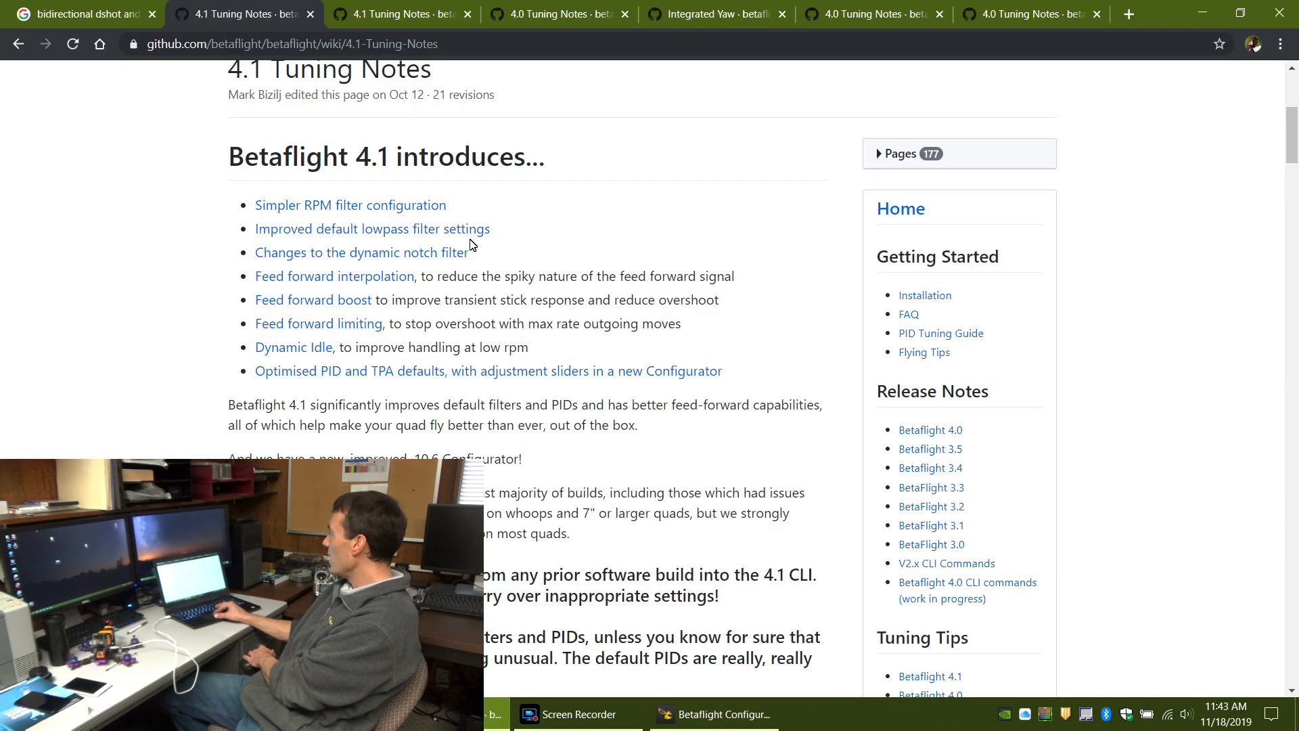
{"action": "left_click", "coordinate": [547, 13]}
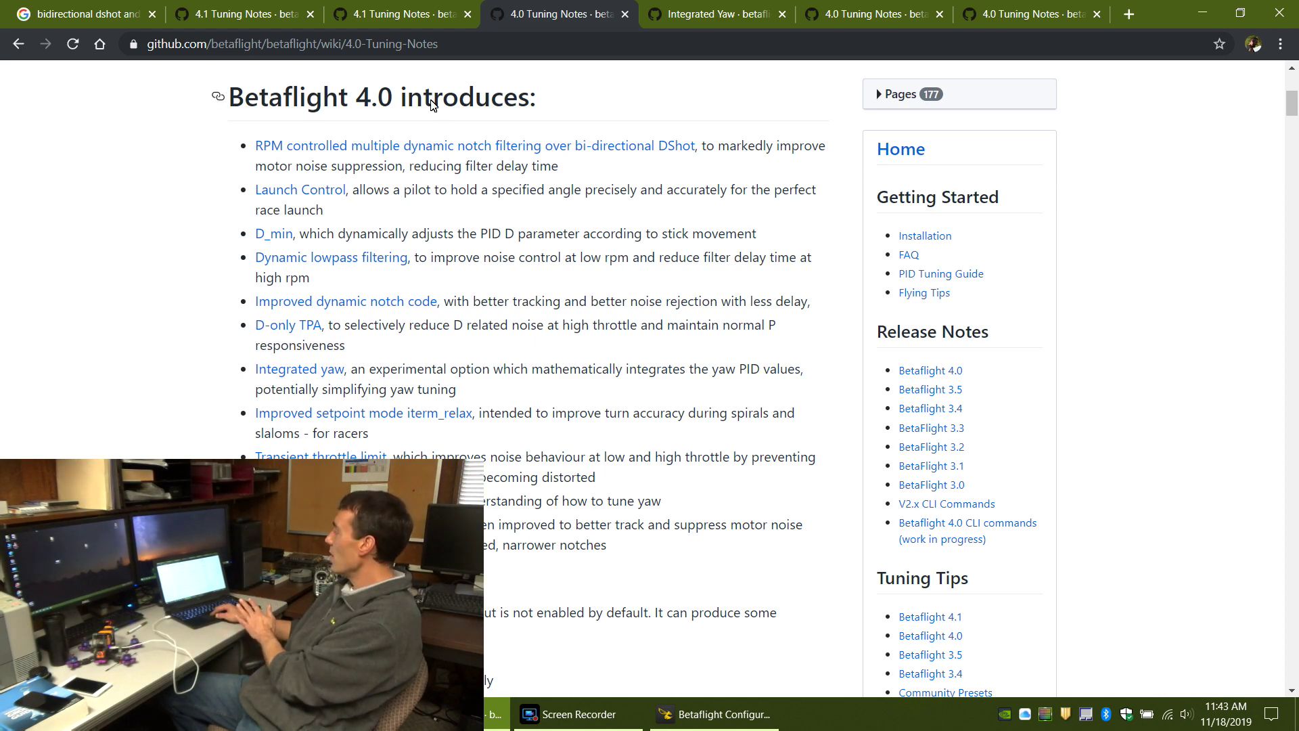
{"action": "left_click", "coordinate": [419, 9]}
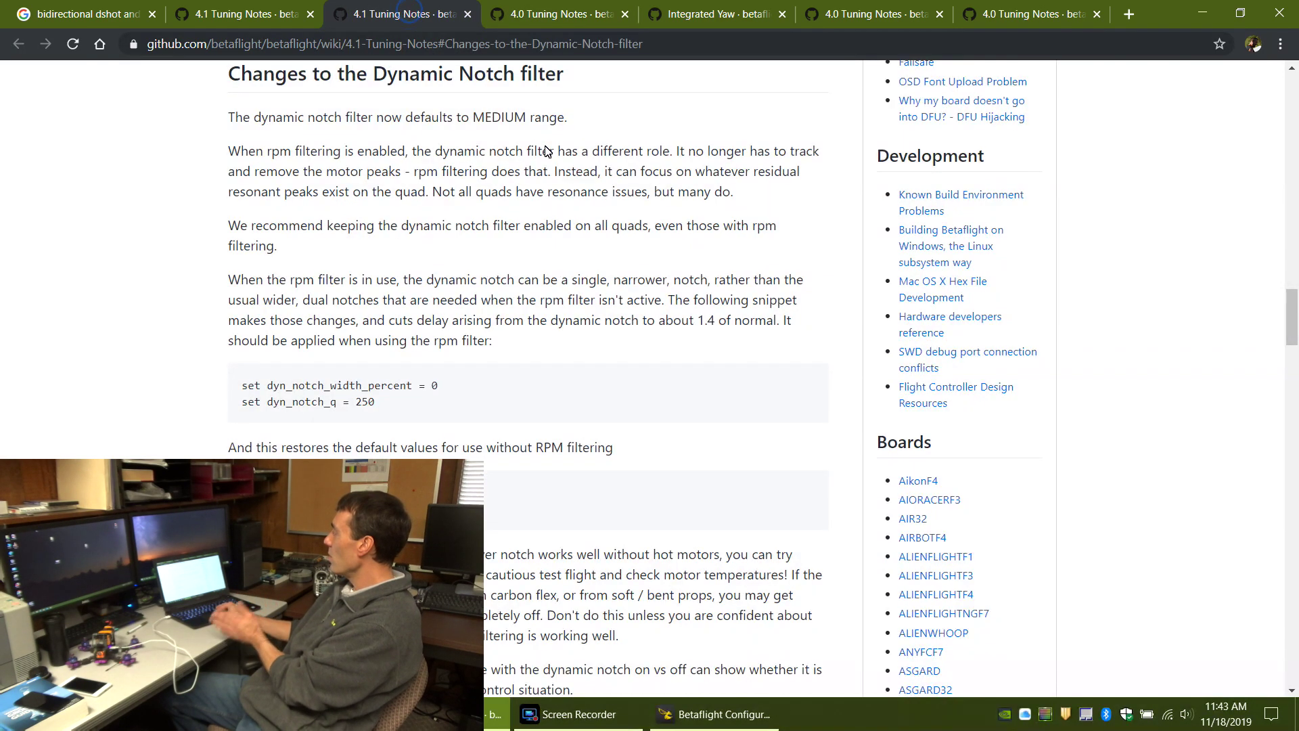
{"action": "left_click", "coordinate": [541, 16]}
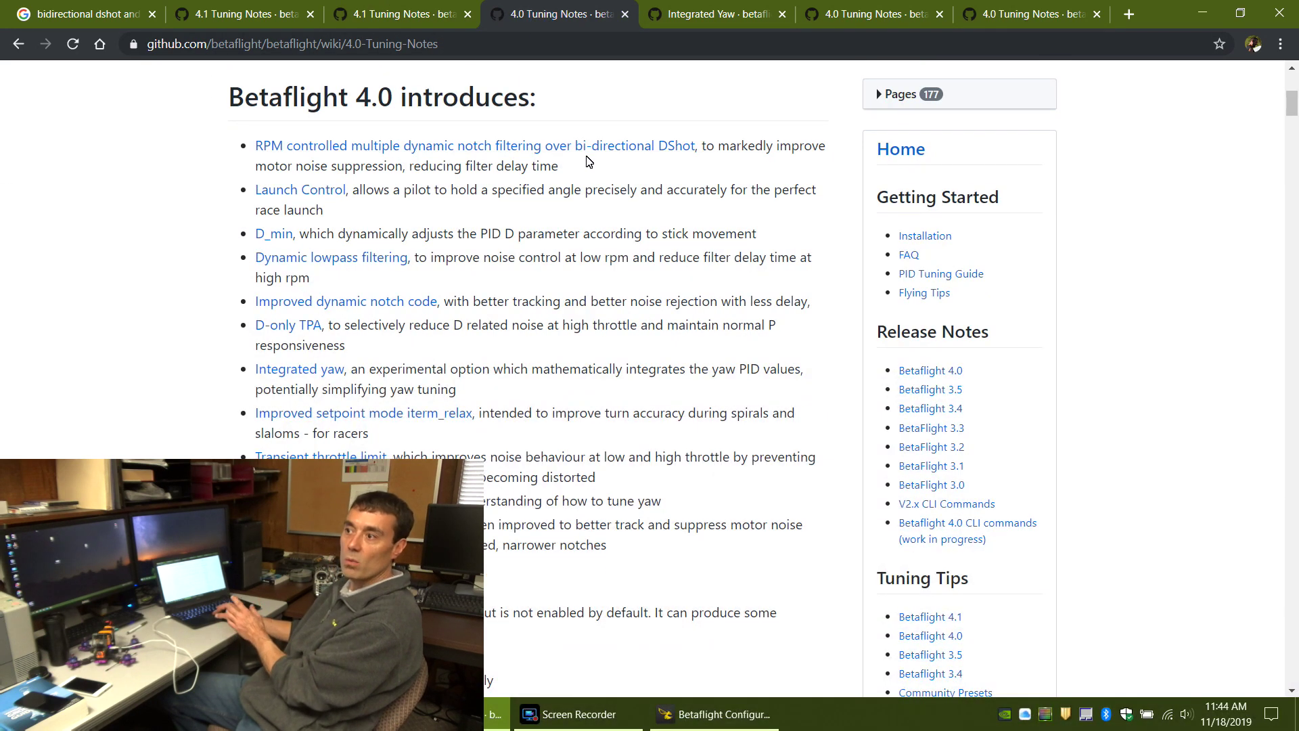
{"action": "left_click", "coordinate": [379, 19]}
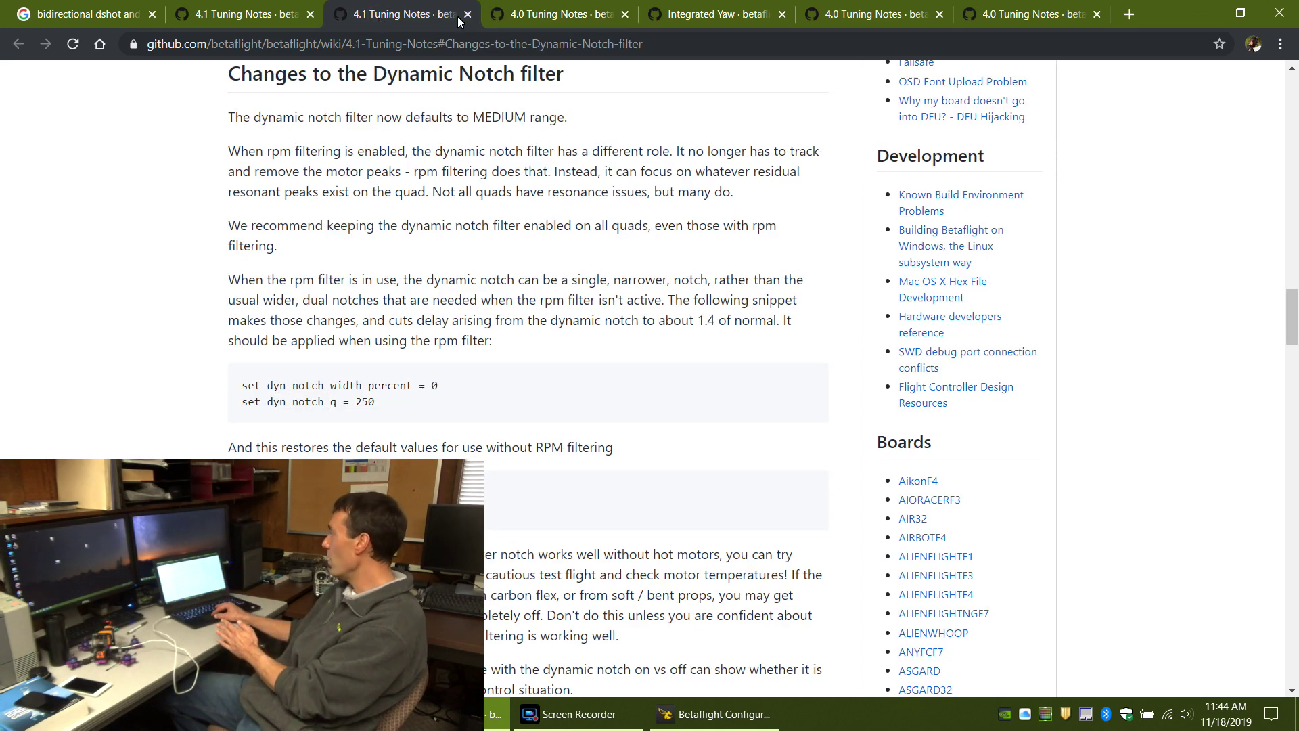
{"action": "left_click", "coordinate": [506, 19]}
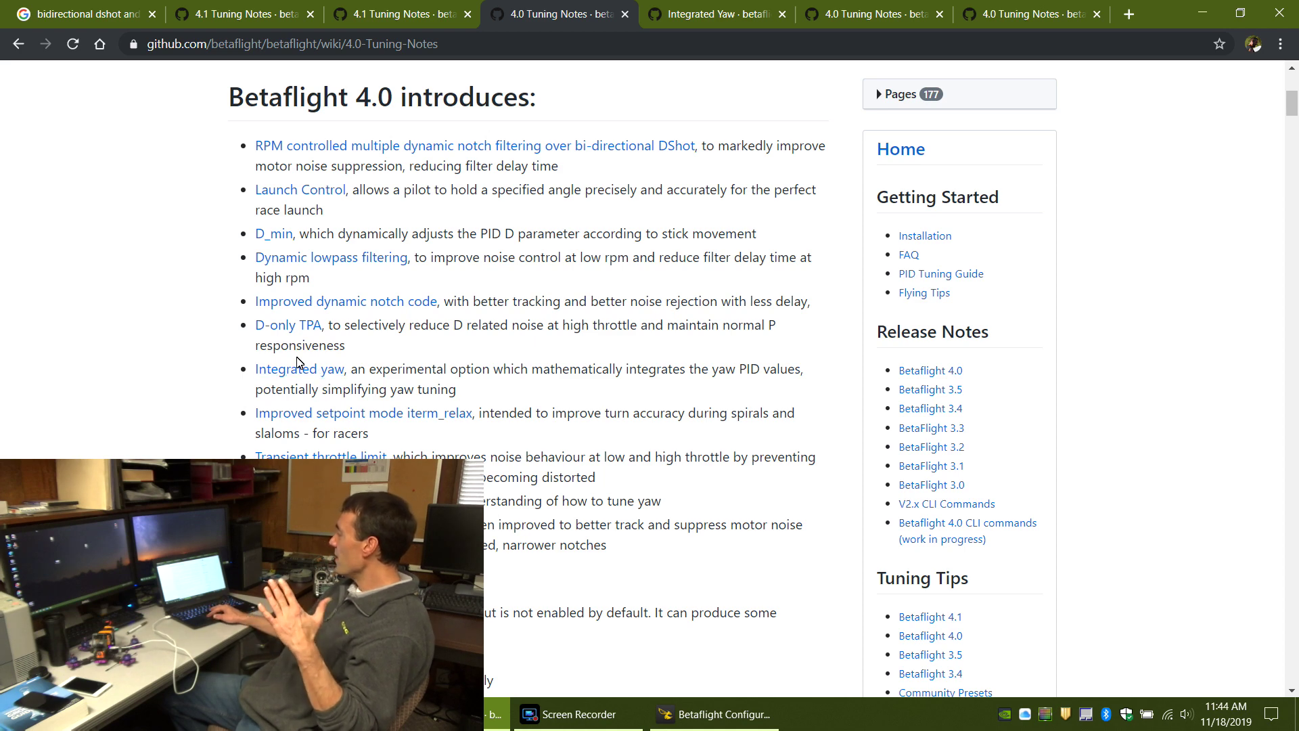
Read the Integrated Yaw wiki page, examining its overview, the absolute control setting and the yaw PID commands in the setup snippet
{"action": "left_click", "coordinate": [696, 15]}
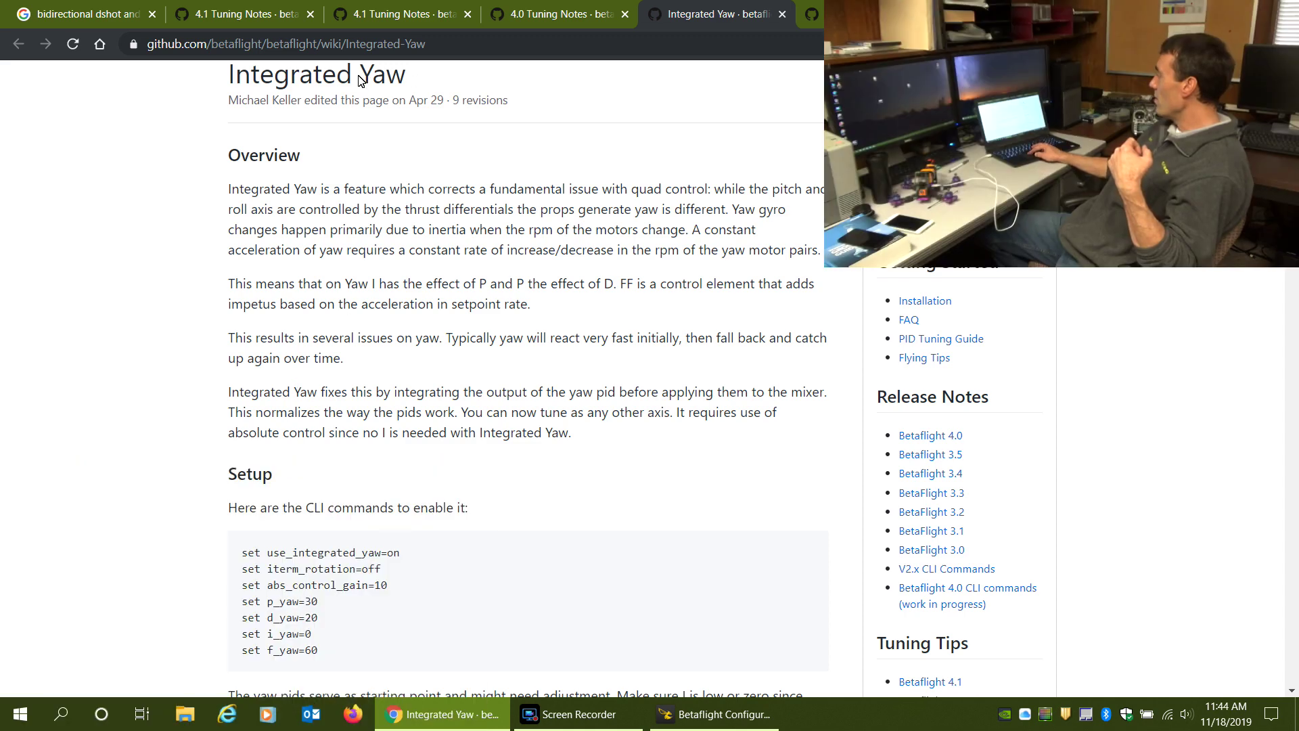
{"action": "left_click_drag", "start_coordinate": [241, 552], "coordinate": [374, 660]}
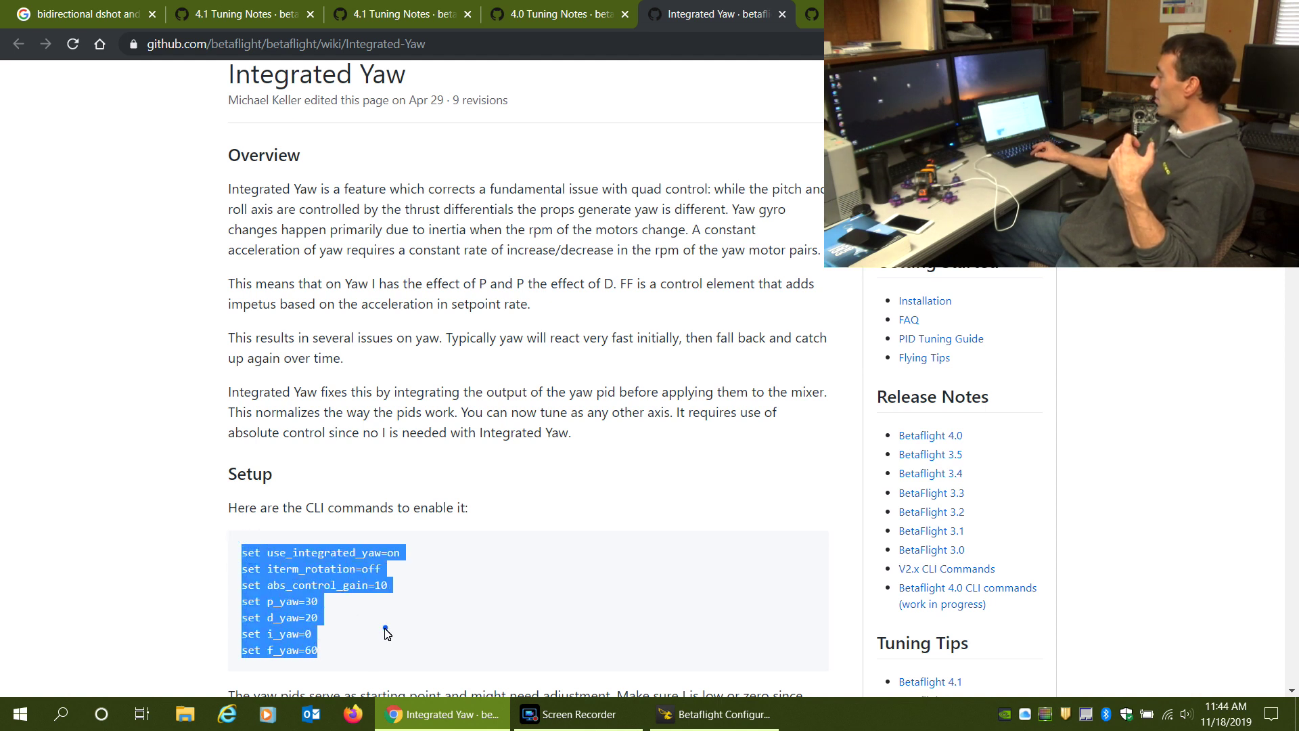
{"action": "left_click", "coordinate": [311, 576]}
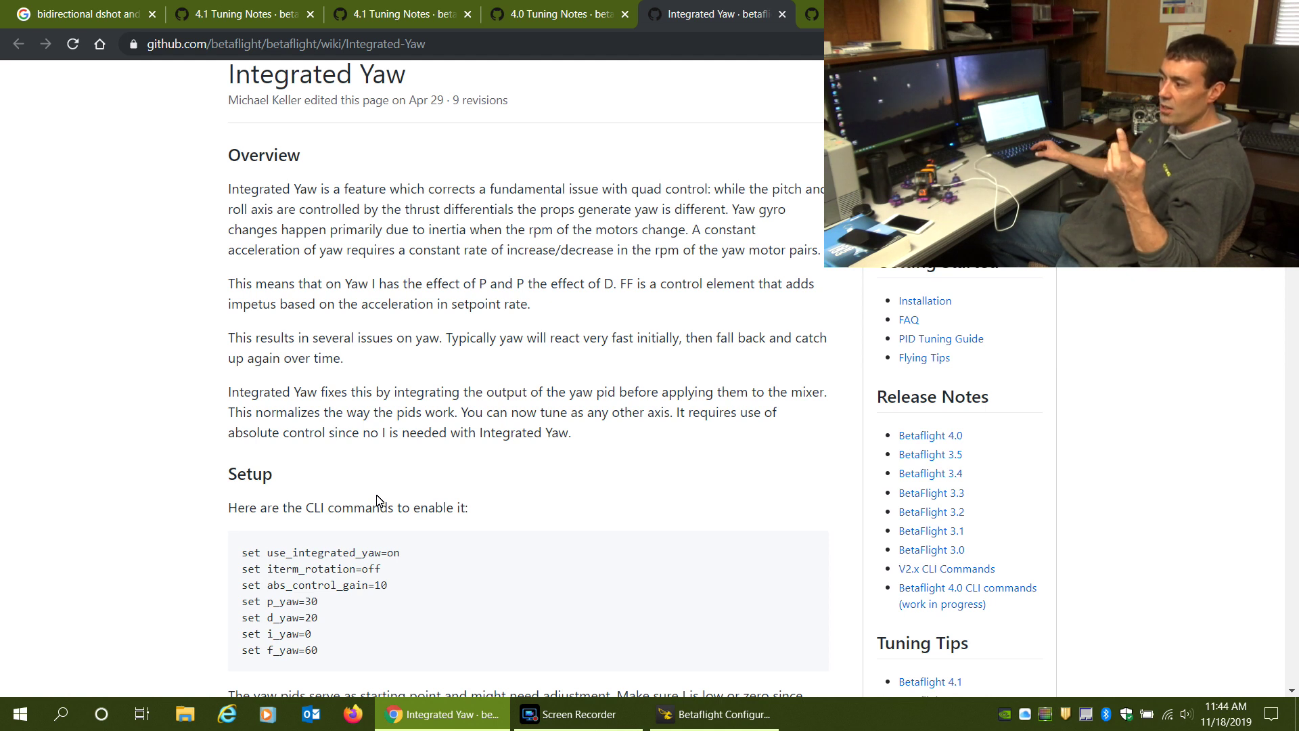
{"action": "left_click_drag", "start_coordinate": [246, 591], "coordinate": [400, 587]}
{"action": "left_click", "coordinate": [417, 612]}
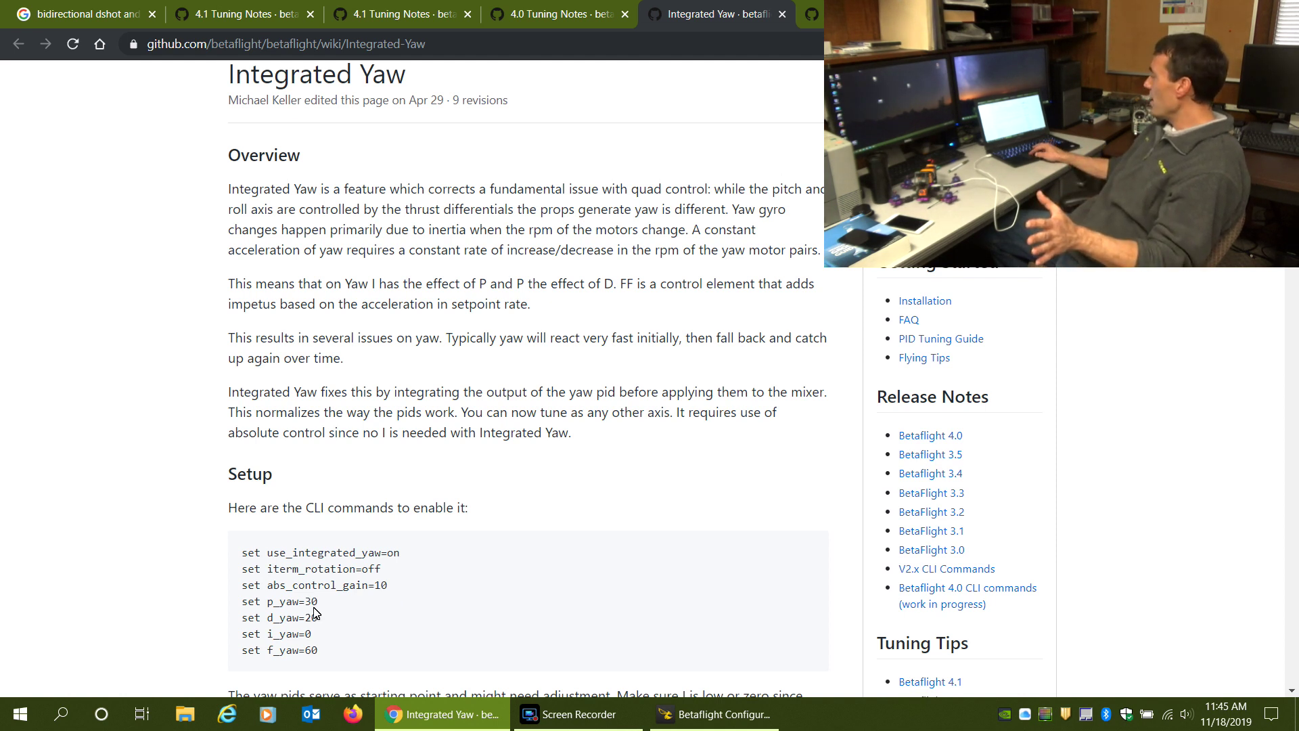
{"action": "left_click_drag", "start_coordinate": [242, 600], "coordinate": [363, 654]}
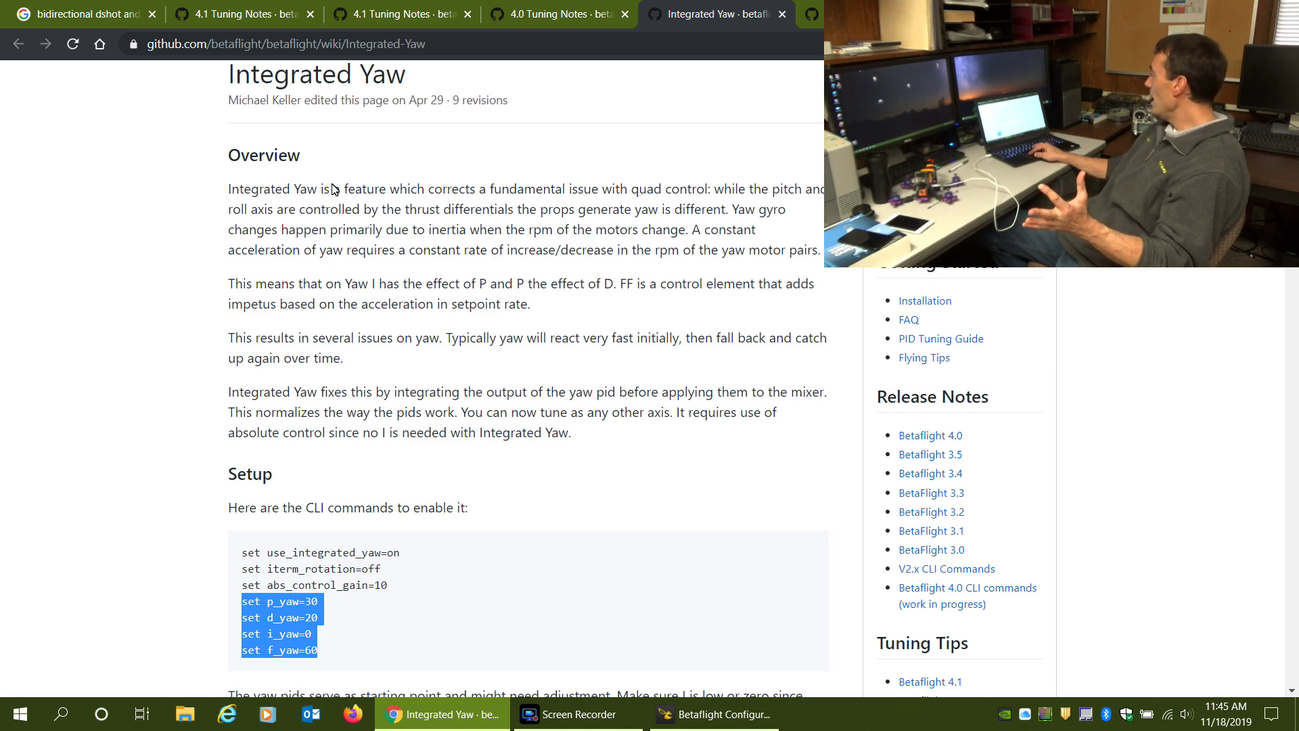
{"action": "left_click_drag", "start_coordinate": [228, 186], "coordinate": [383, 270]}
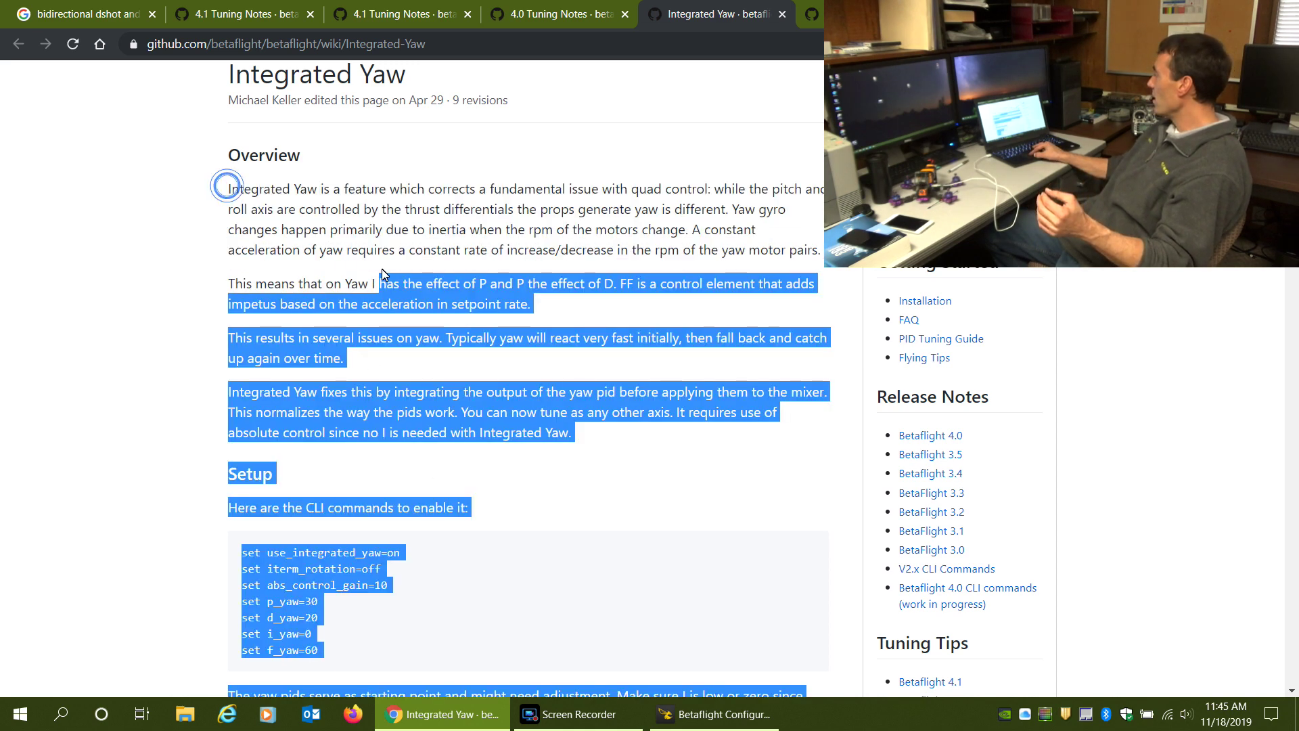
{"action": "left_click", "coordinate": [340, 251]}
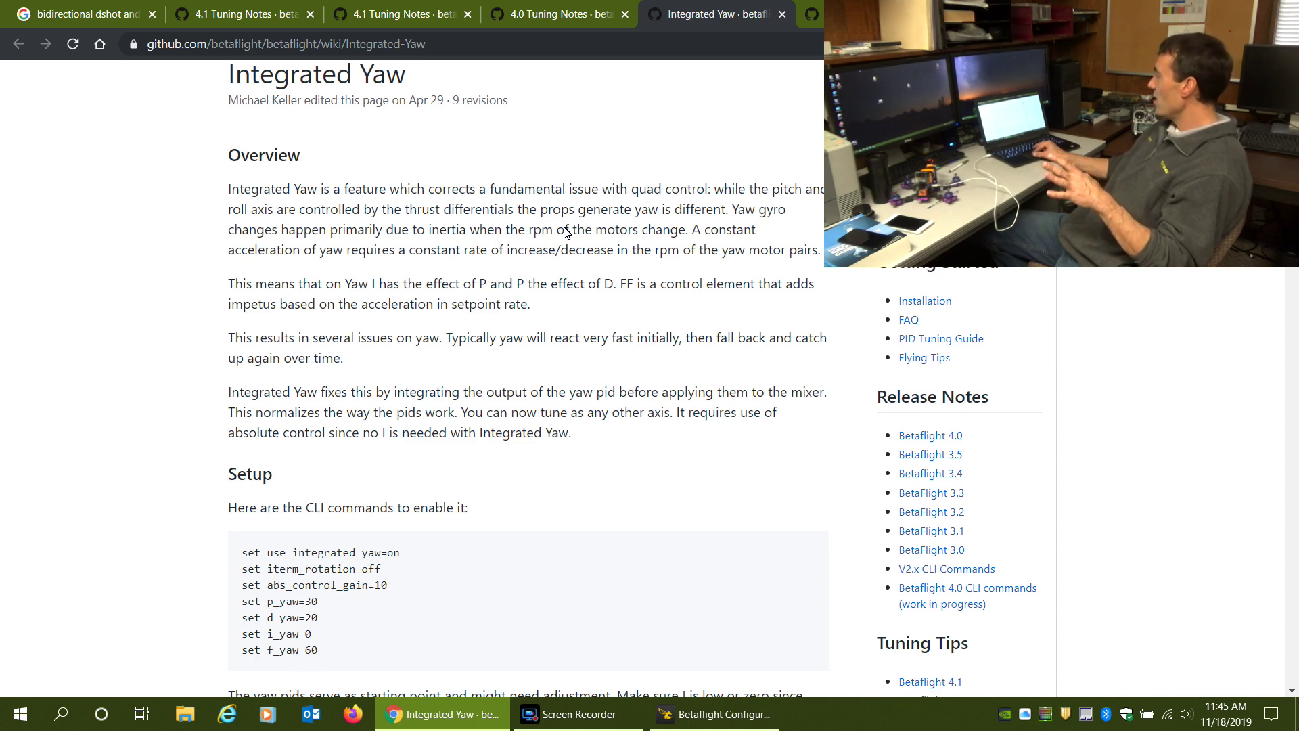
Compare the Profile 1 yaw PID and feedforward values in Betaflight Configurator with the commands on the Integrated Yaw page
{"action": "left_click", "coordinate": [704, 716]}
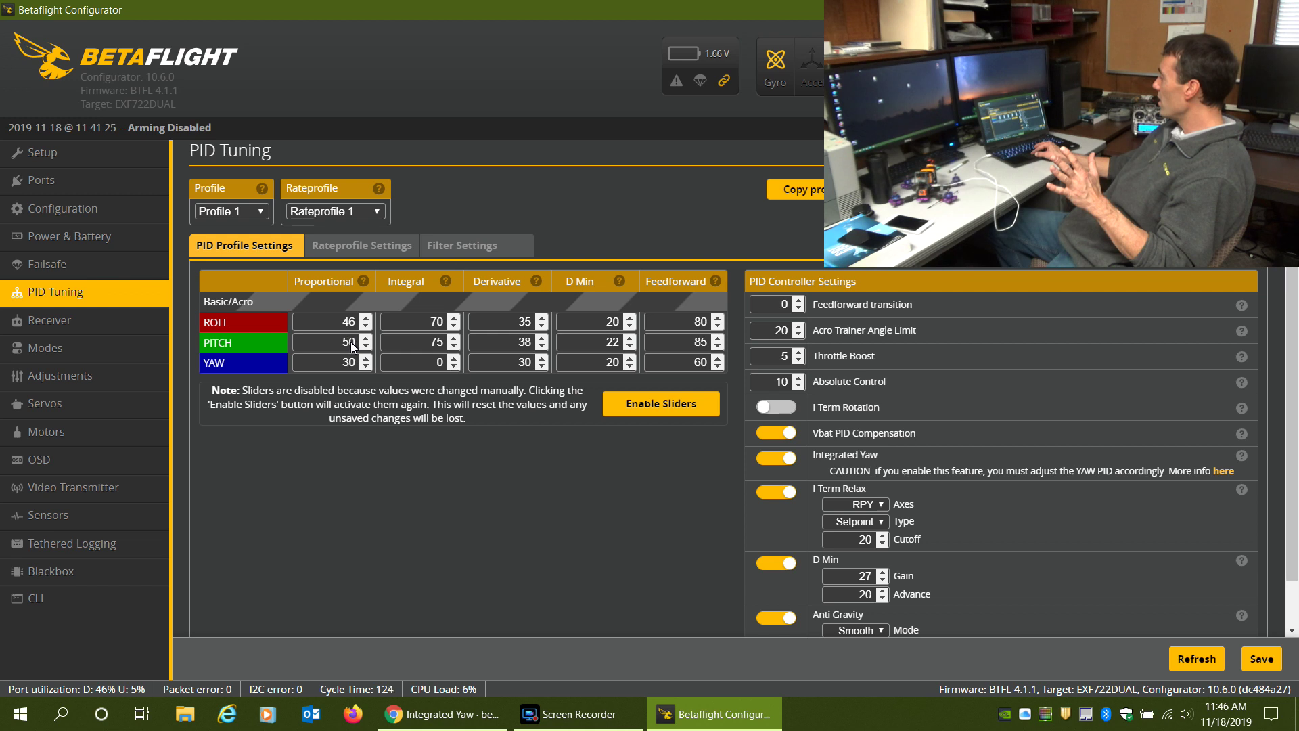
{"action": "double_click", "coordinate": [343, 363]}
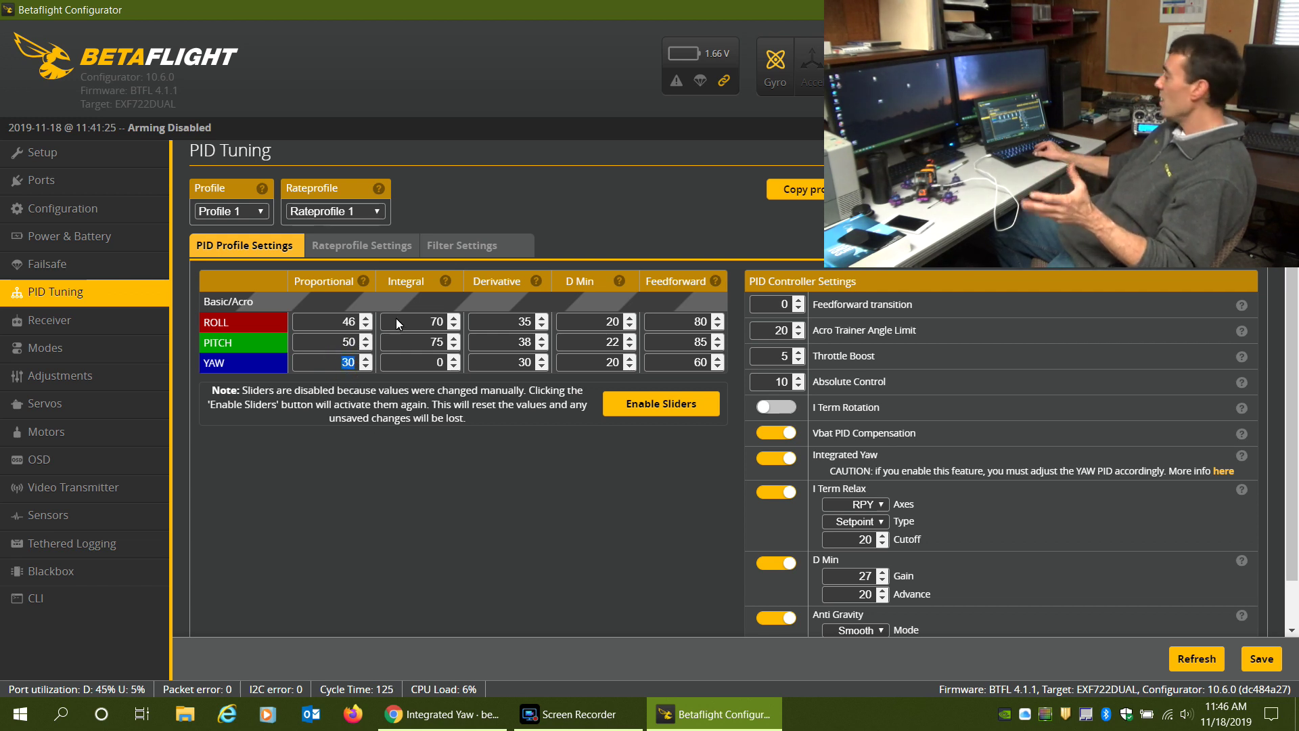
{"action": "left_click", "coordinate": [441, 714]}
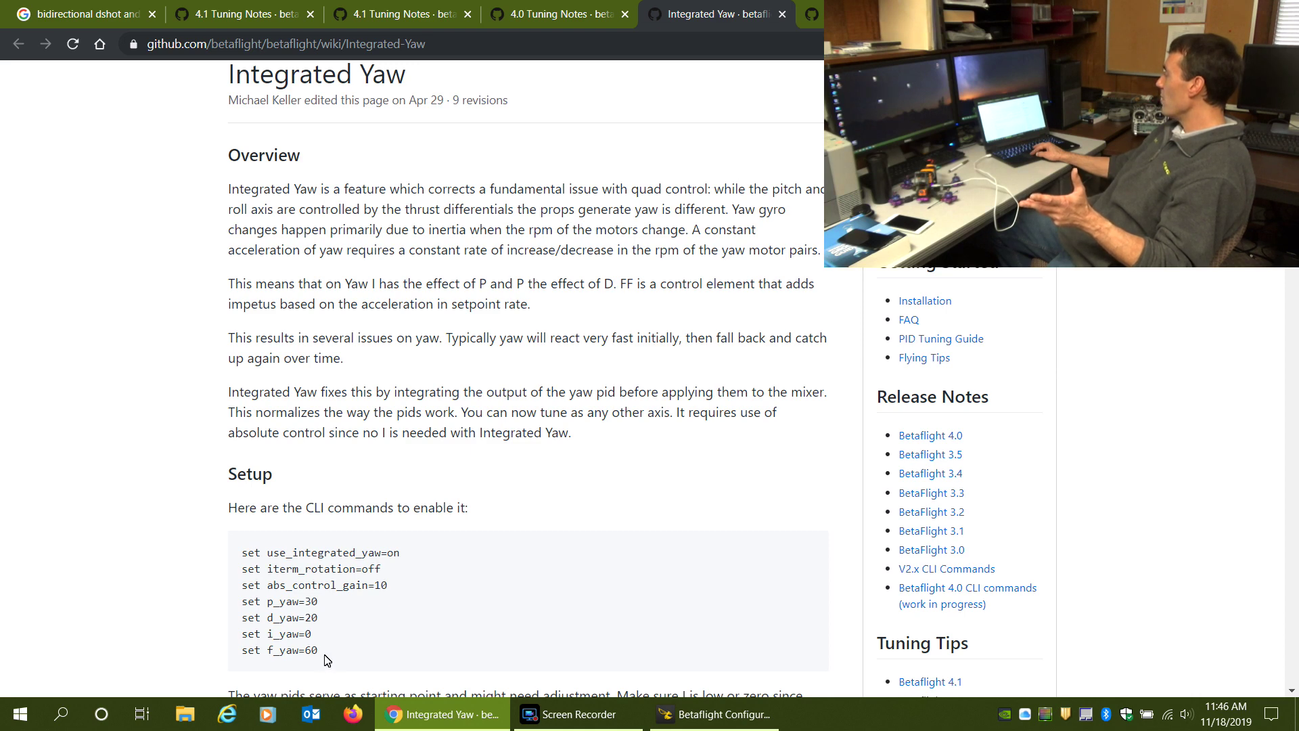
{"action": "left_click", "coordinate": [669, 716]}
{"action": "left_click", "coordinate": [680, 363]}
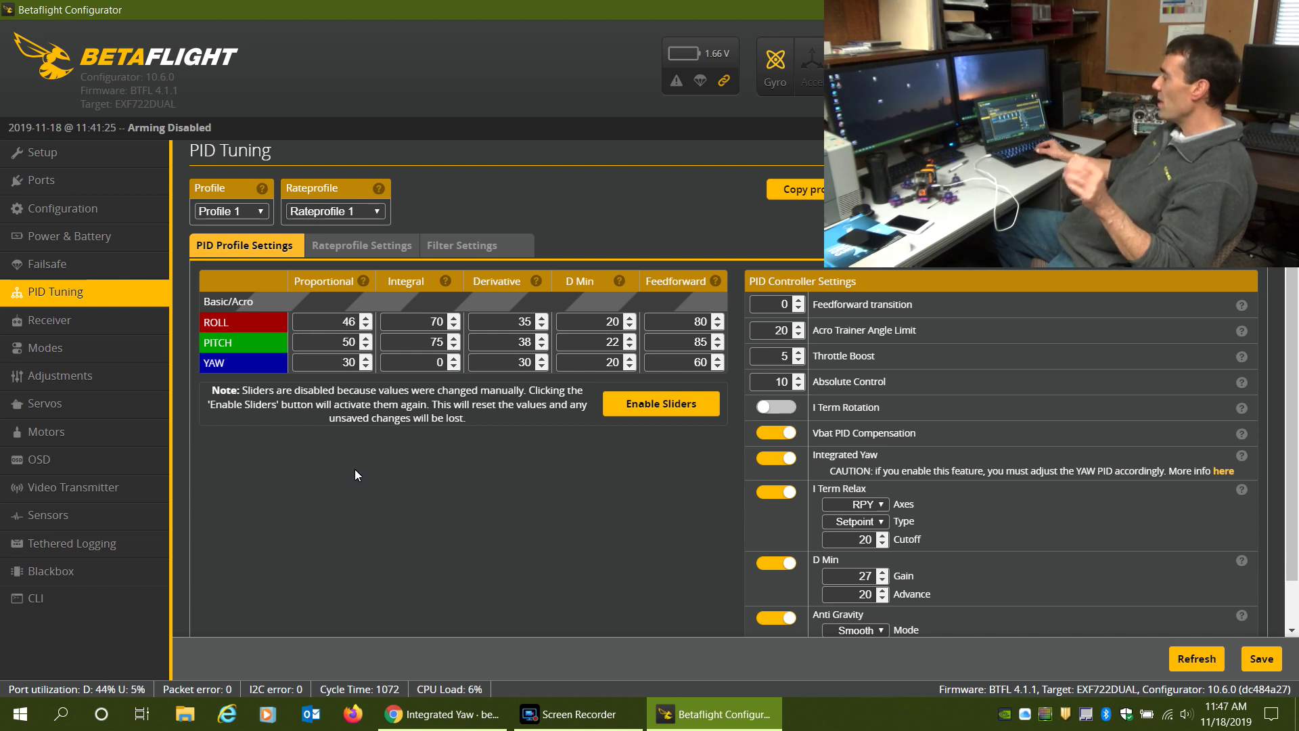
Load Profile 2 to examine its PID values for comparison, and return to Profile 1
{"action": "left_click", "coordinate": [253, 205]}
{"action": "left_click", "coordinate": [247, 221]}
{"action": "left_click", "coordinate": [246, 212]}
{"action": "left_click", "coordinate": [246, 234]}
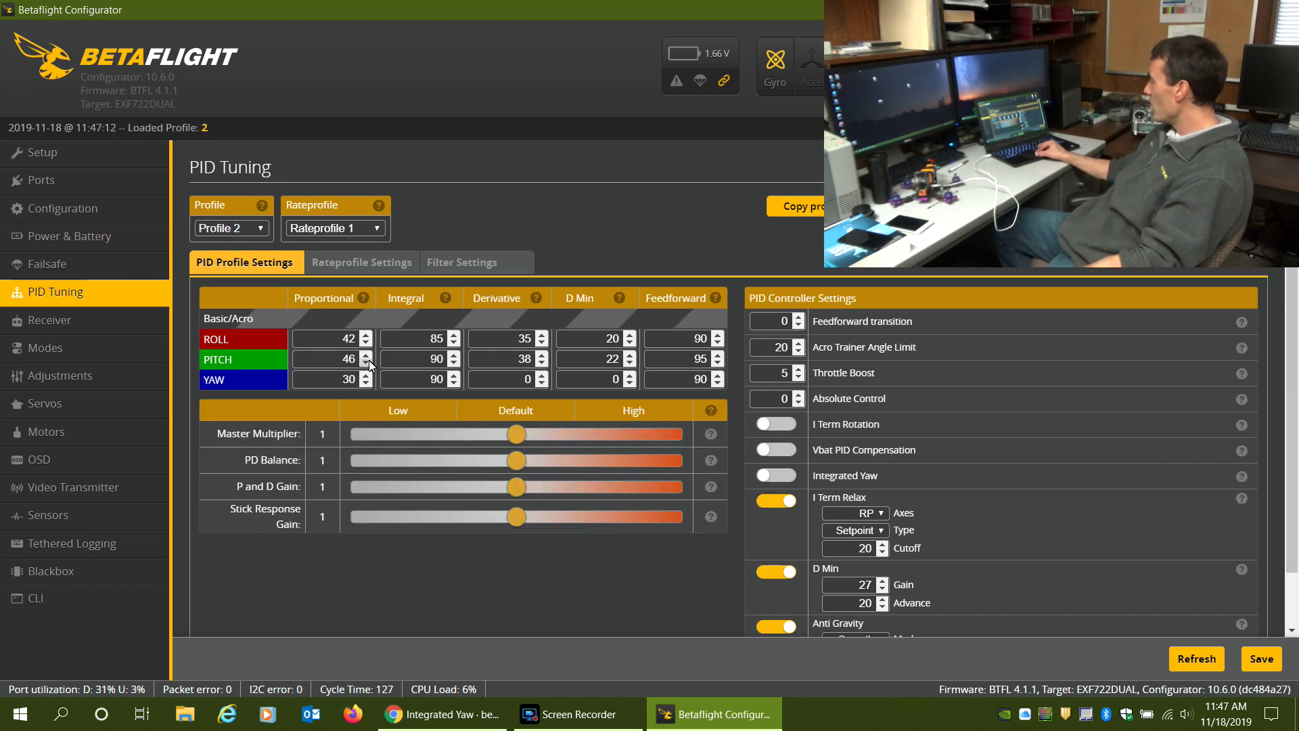
{"action": "left_click", "coordinate": [256, 229]}
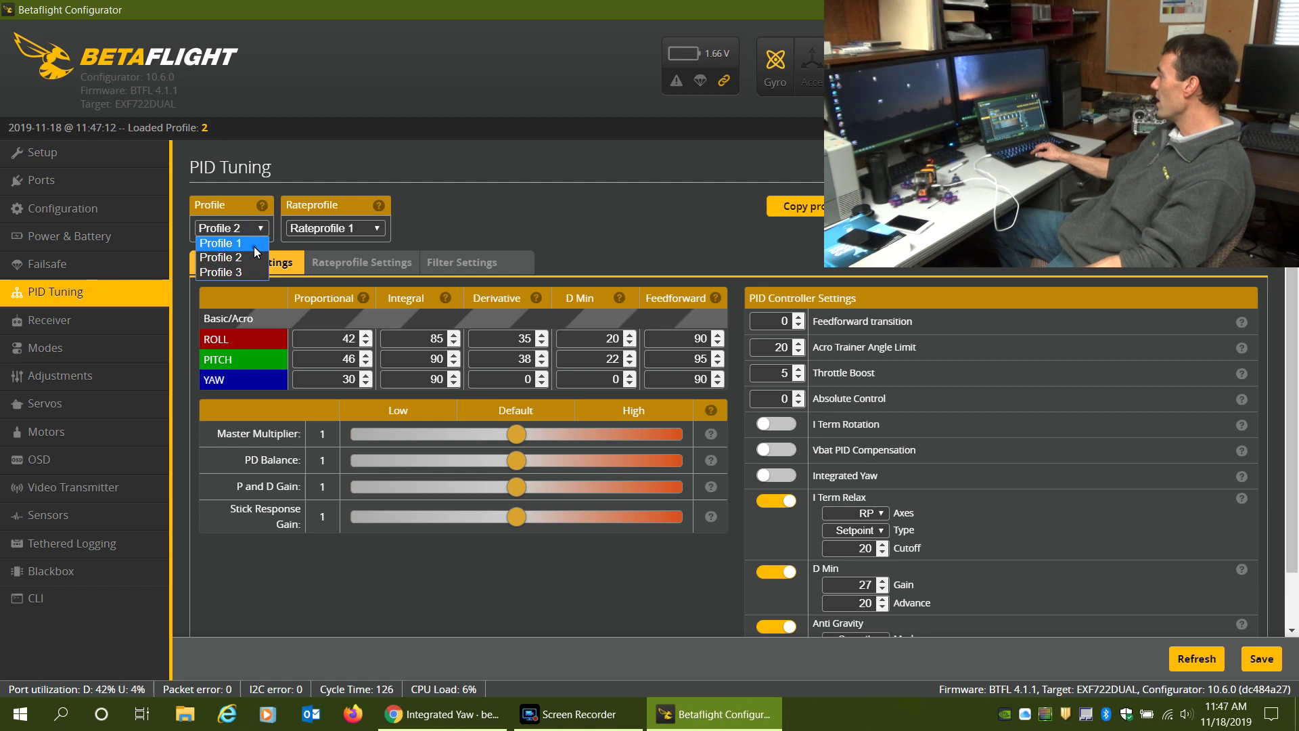
{"action": "left_click", "coordinate": [255, 248]}
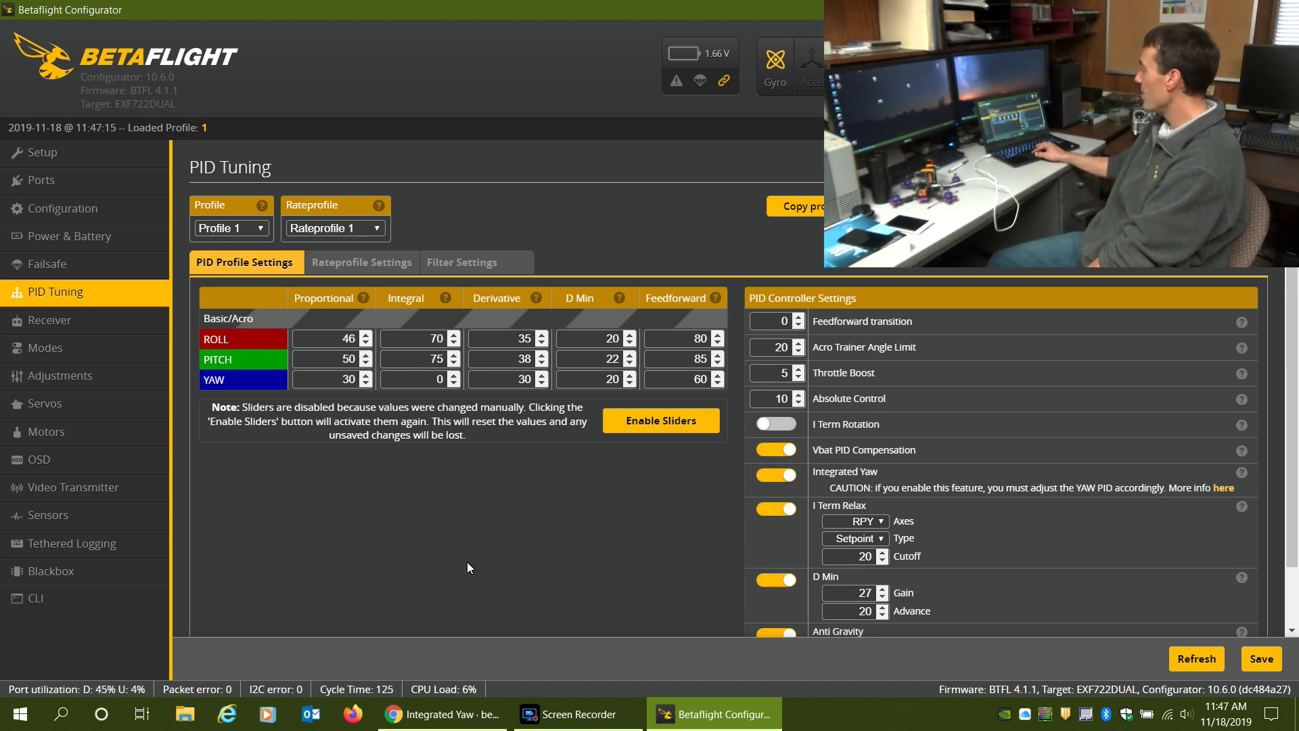
Recheck the Integrated Yaw setup commands in the browser and return to the PID controller settings in Betaflight Configurator
{"action": "left_click", "coordinate": [441, 714]}
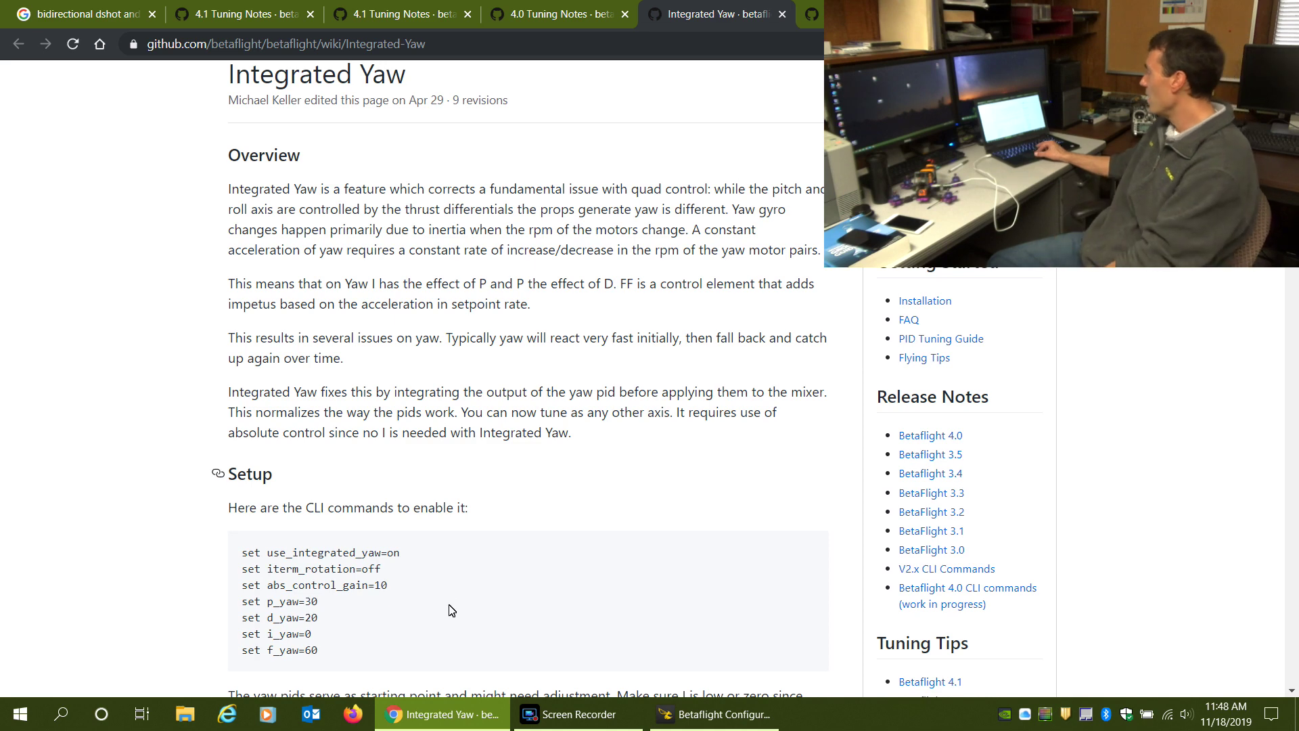
{"action": "left_click", "coordinate": [707, 713]}
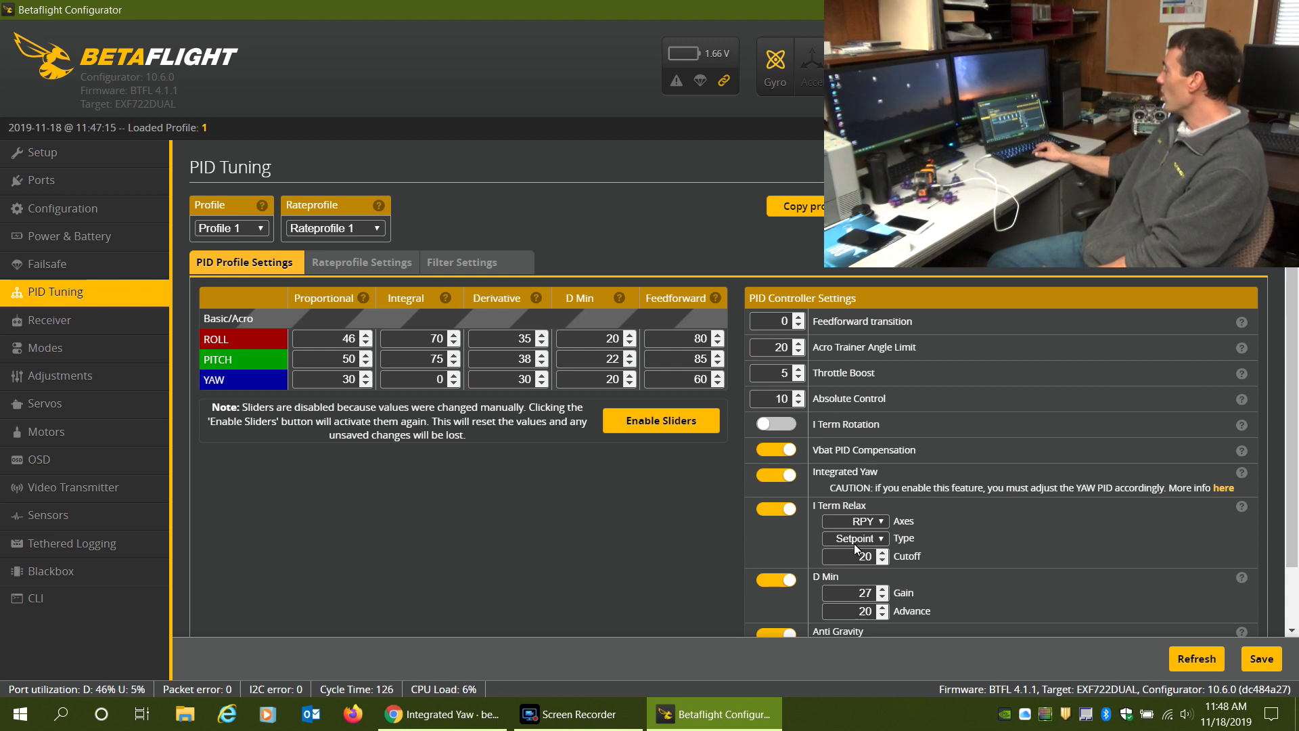
Examine the I Term Relax axes and type options, keeping RPY and Setpoint, and review the D Min and Anti Gravity settings
{"action": "left_click", "coordinate": [882, 518]}
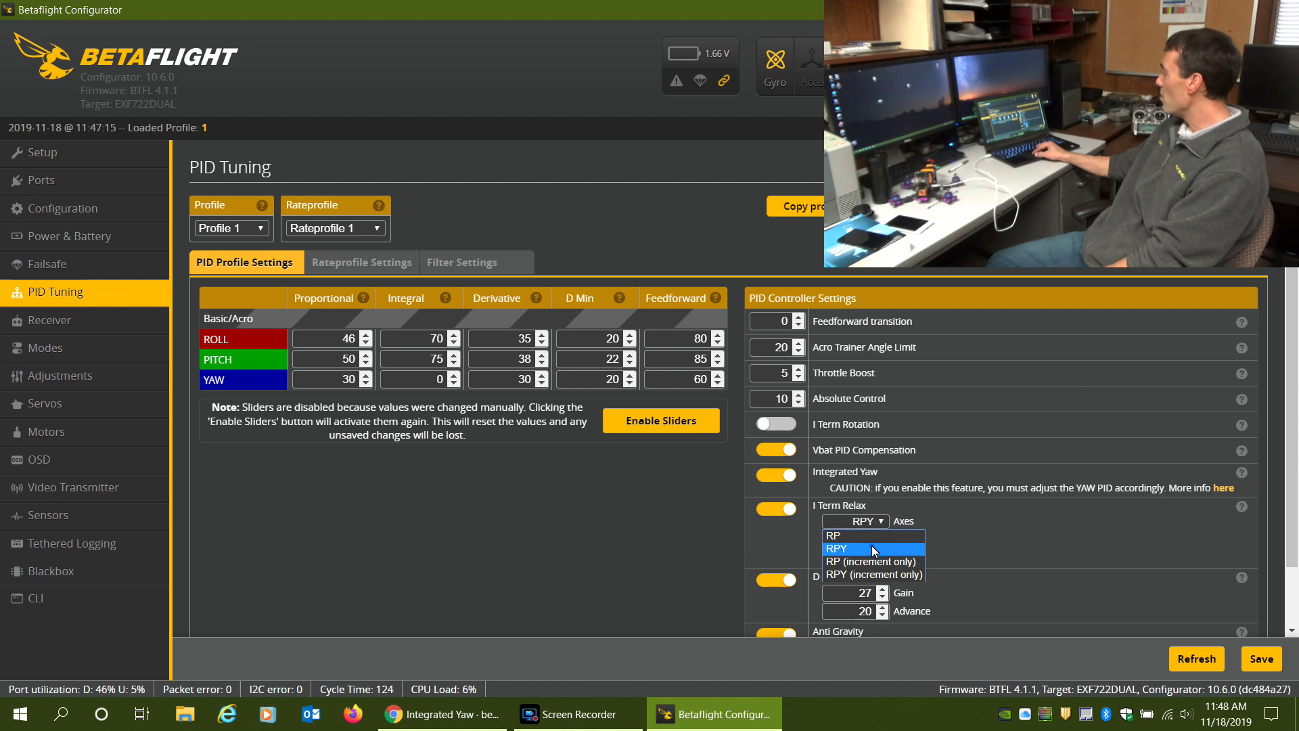
{"action": "left_click", "coordinate": [871, 547]}
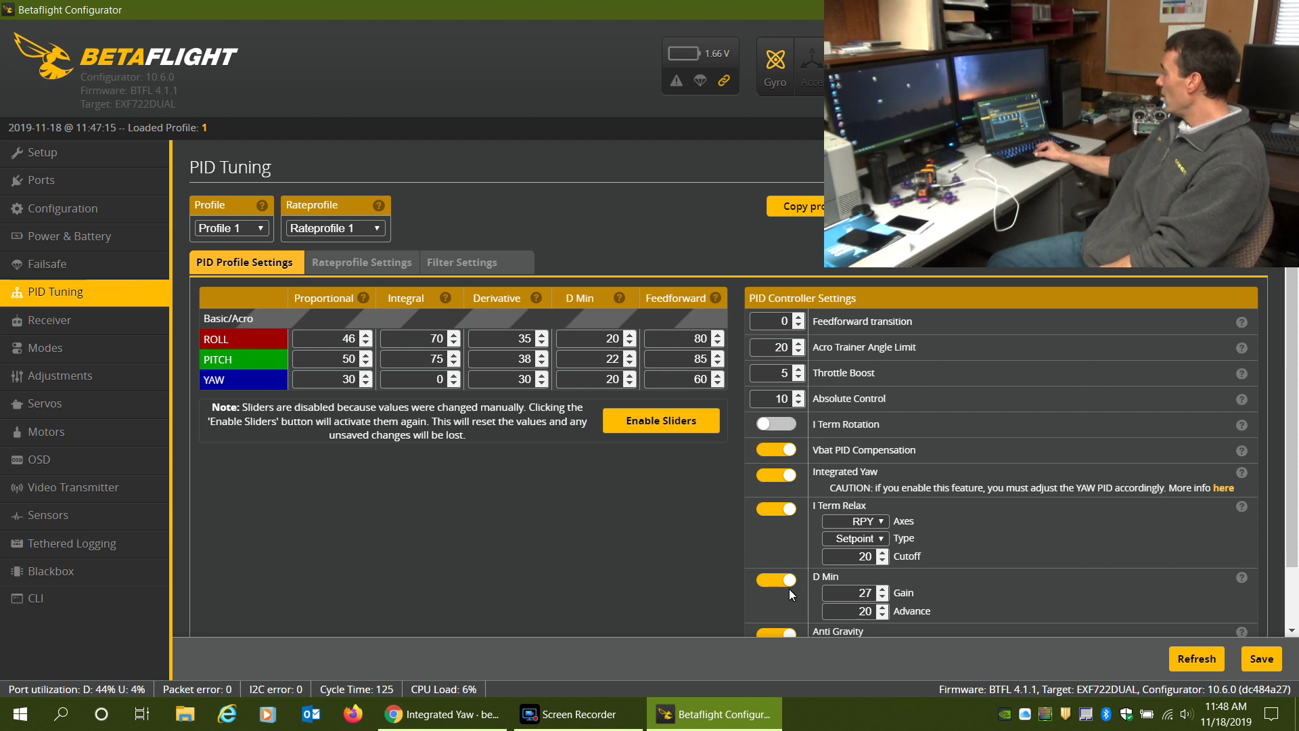
{"action": "left_click", "coordinate": [855, 538]}
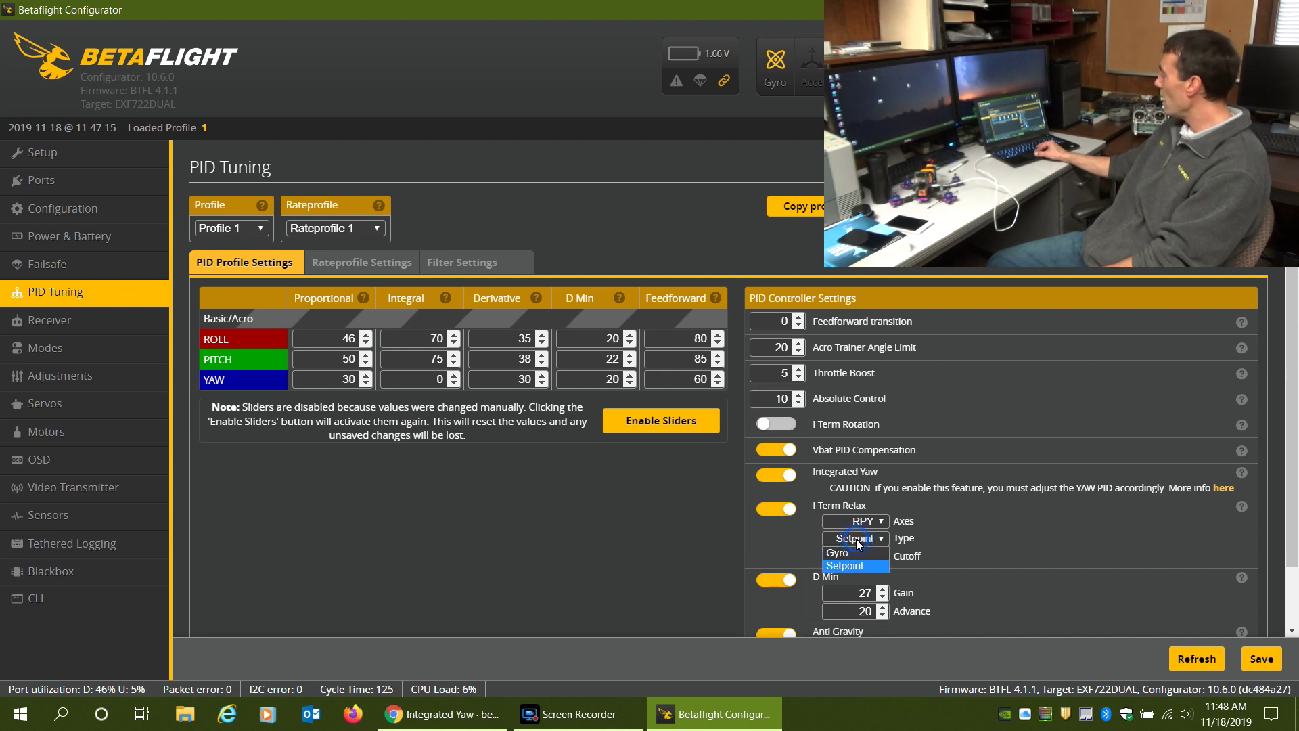
{"action": "left_click", "coordinate": [855, 538]}
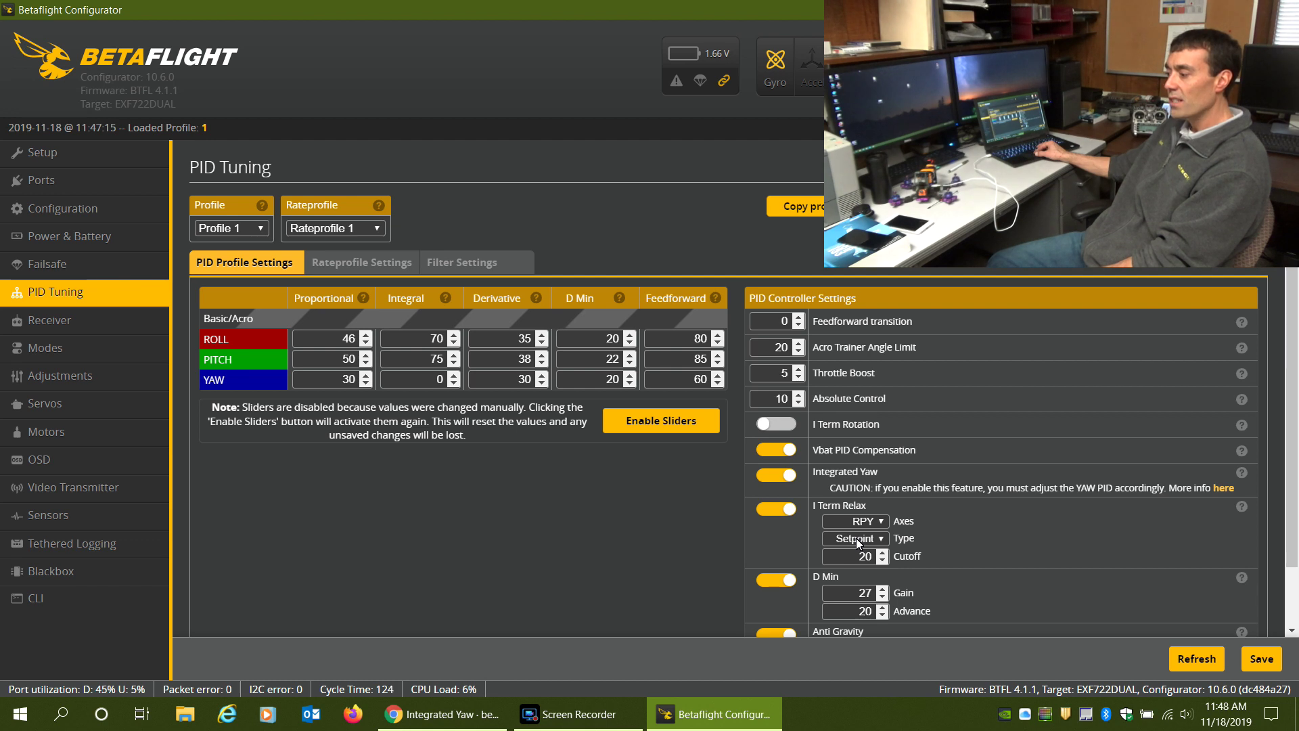
{"action": "left_click", "coordinate": [855, 538]}
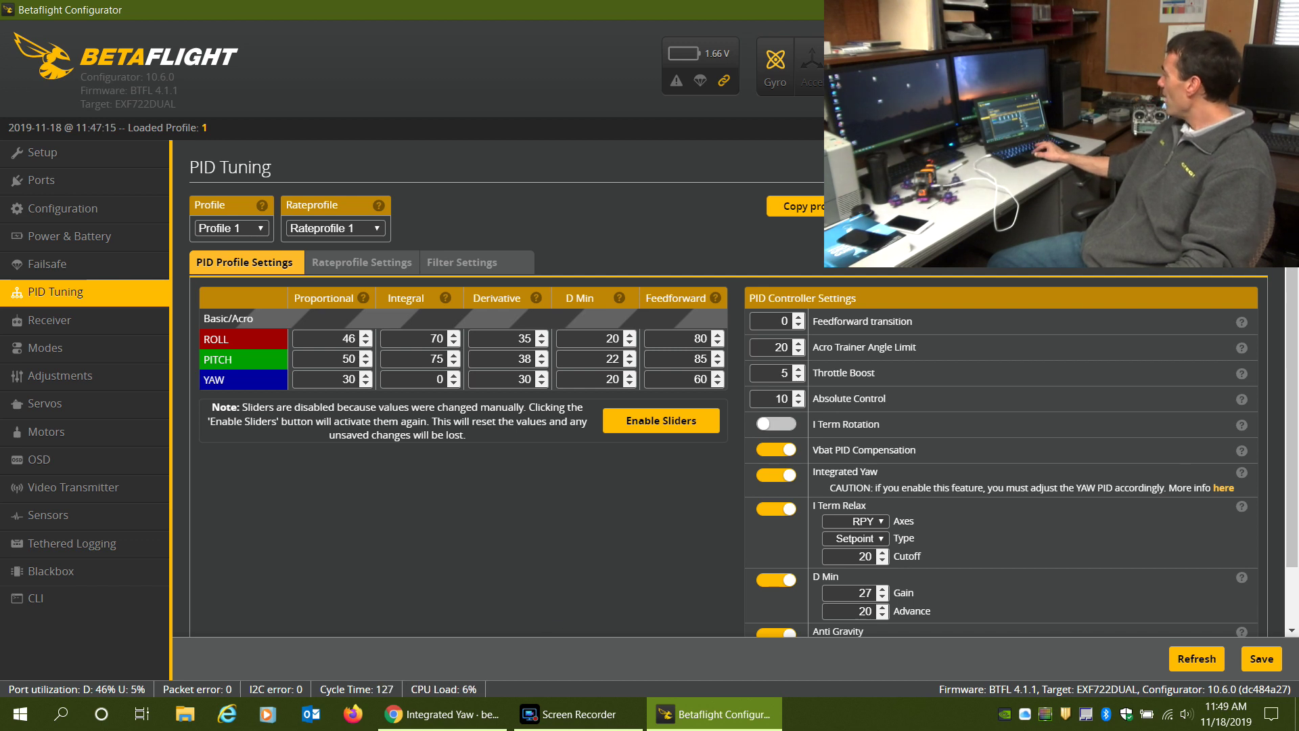
{"action": "left_click_drag", "start_coordinate": [1291, 317], "coordinate": [1293, 410]}
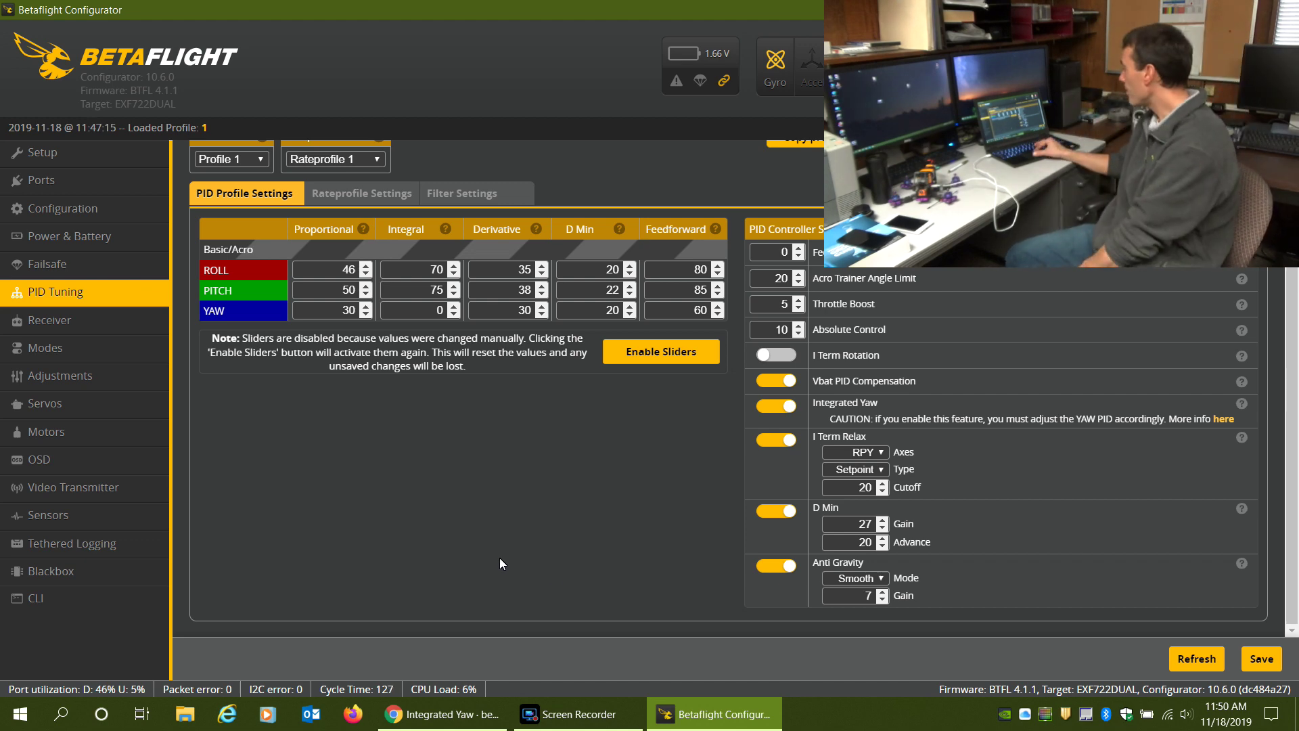
Review the Rateprofile 1 rates and throttle settings, and examine the gyro and D Term filter settings
{"action": "left_click", "coordinate": [342, 193]}
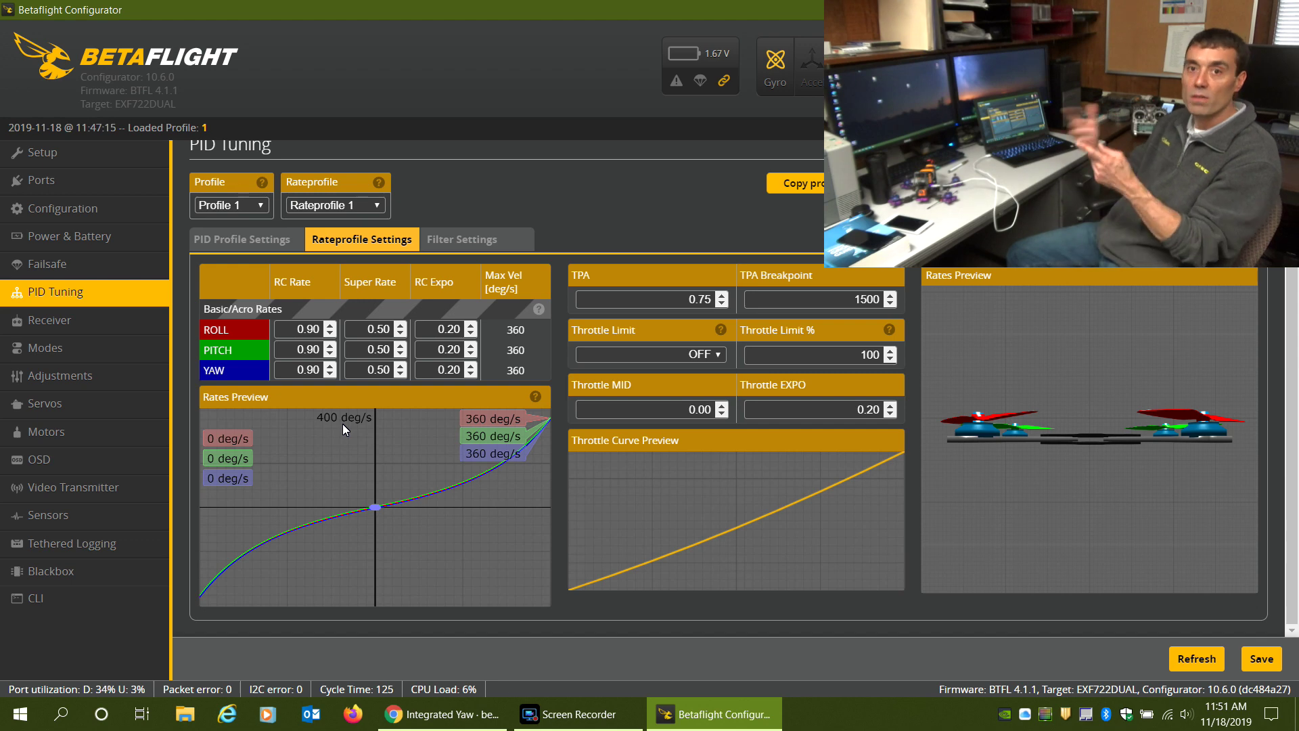
{"action": "left_click", "coordinate": [457, 238]}
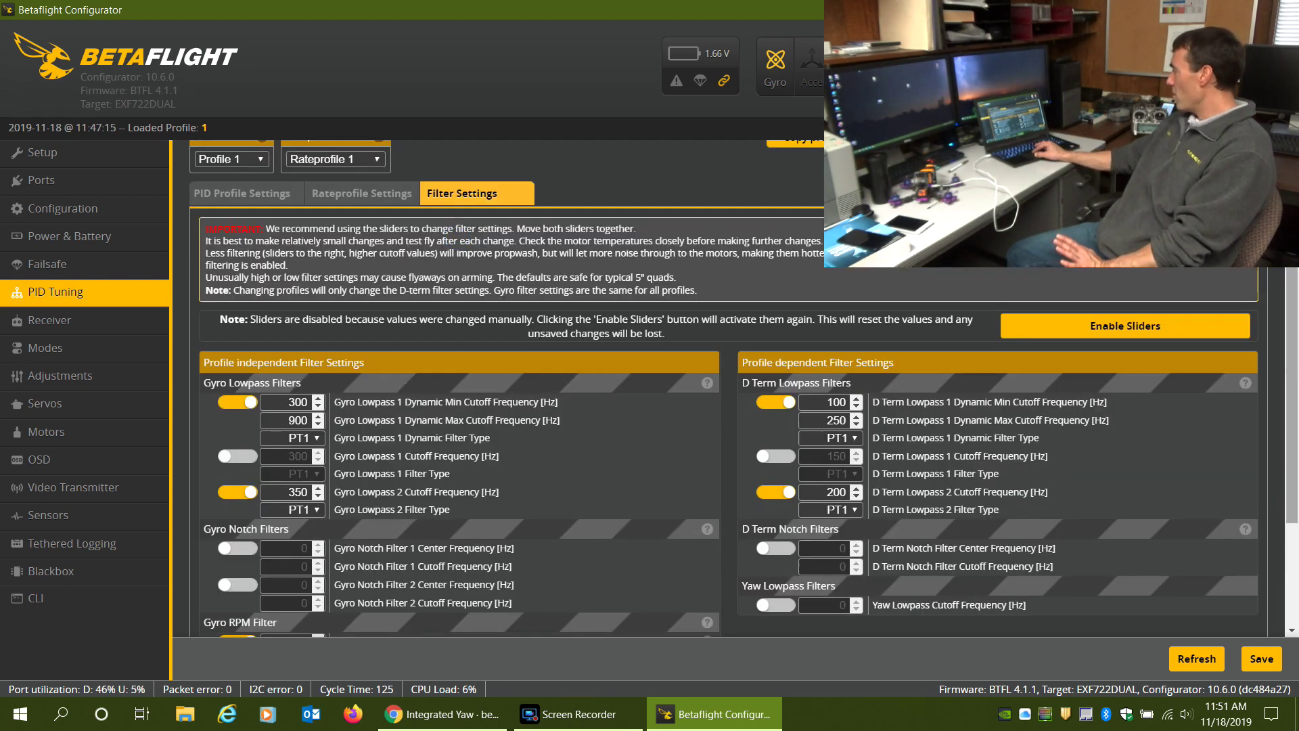
{"action": "scroll", "coordinate": [1292, 362], "scroll_direction": "down", "scroll_amount": 3}
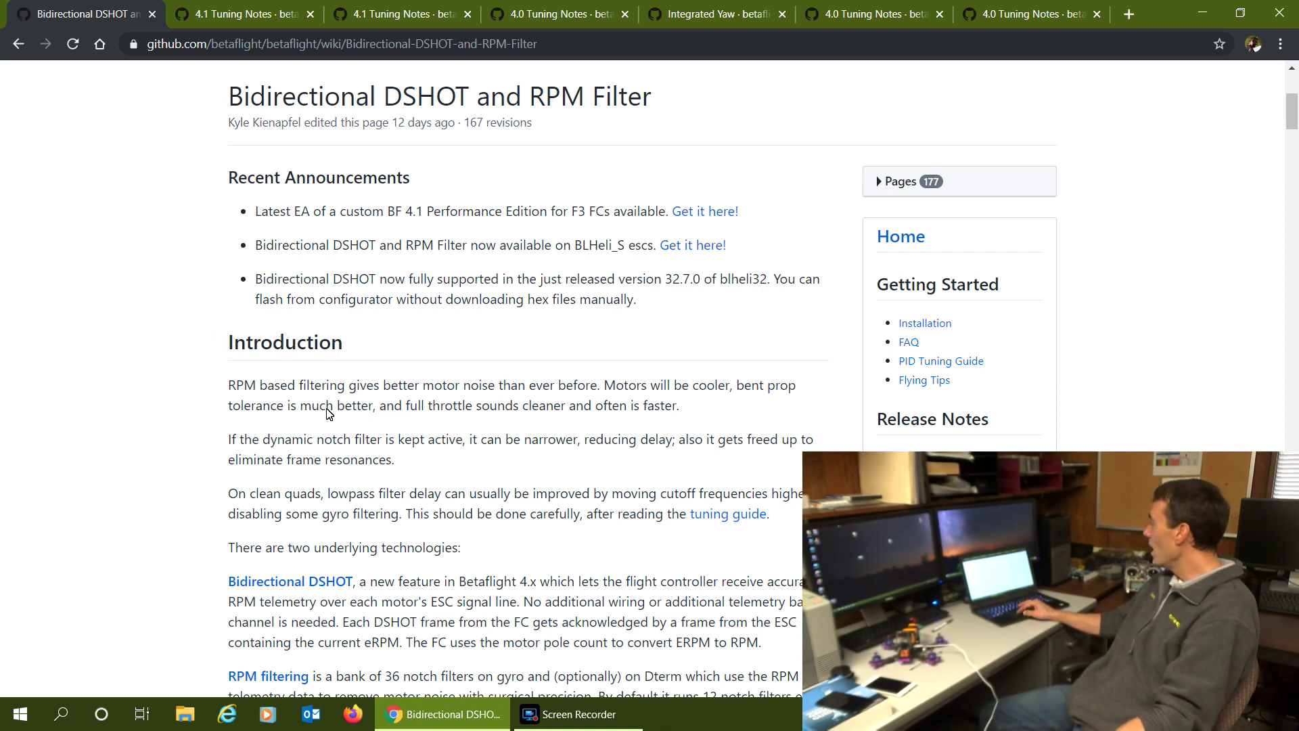
Read the ESC configuration, motor poles and config verification sections of the Bidirectional DSHOT and RPM Filter wiki page
{"action": "left_click_drag", "start_coordinate": [1296, 133], "coordinate": [1294, 168]}
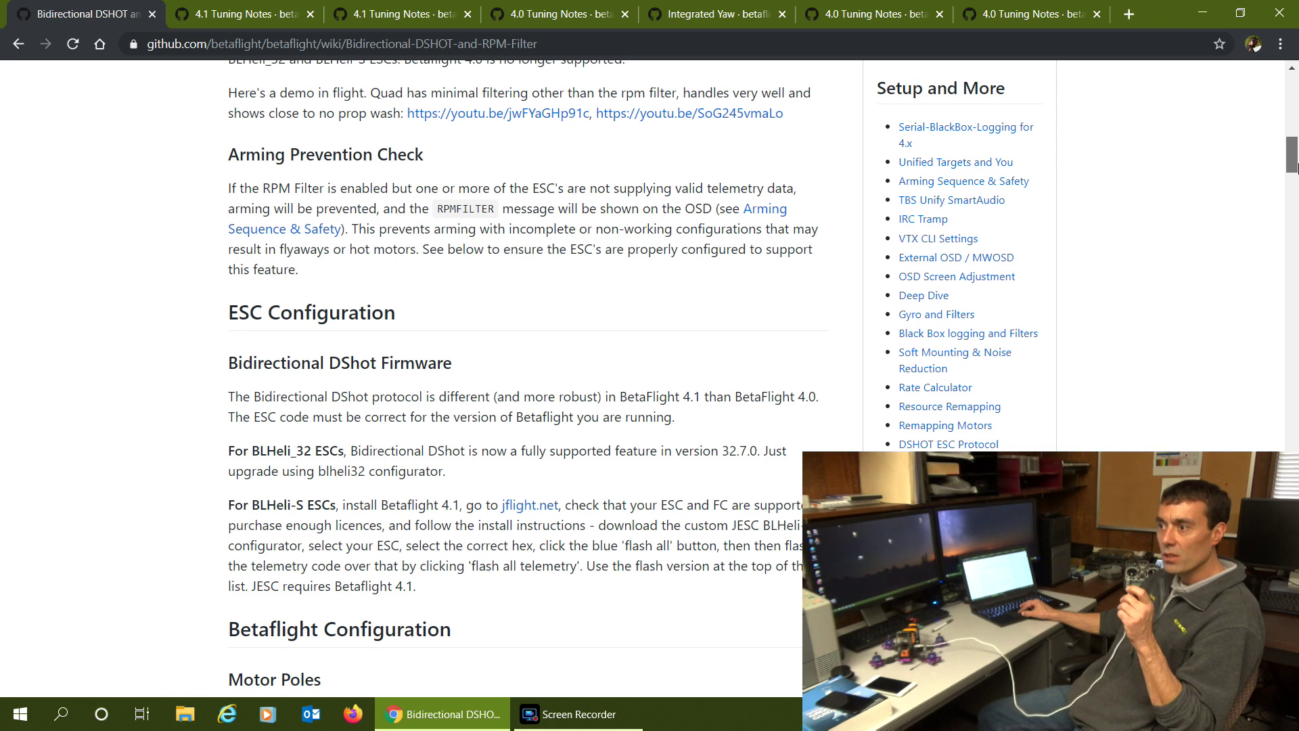
{"action": "left_click_drag", "start_coordinate": [1292, 167], "coordinate": [1292, 173]}
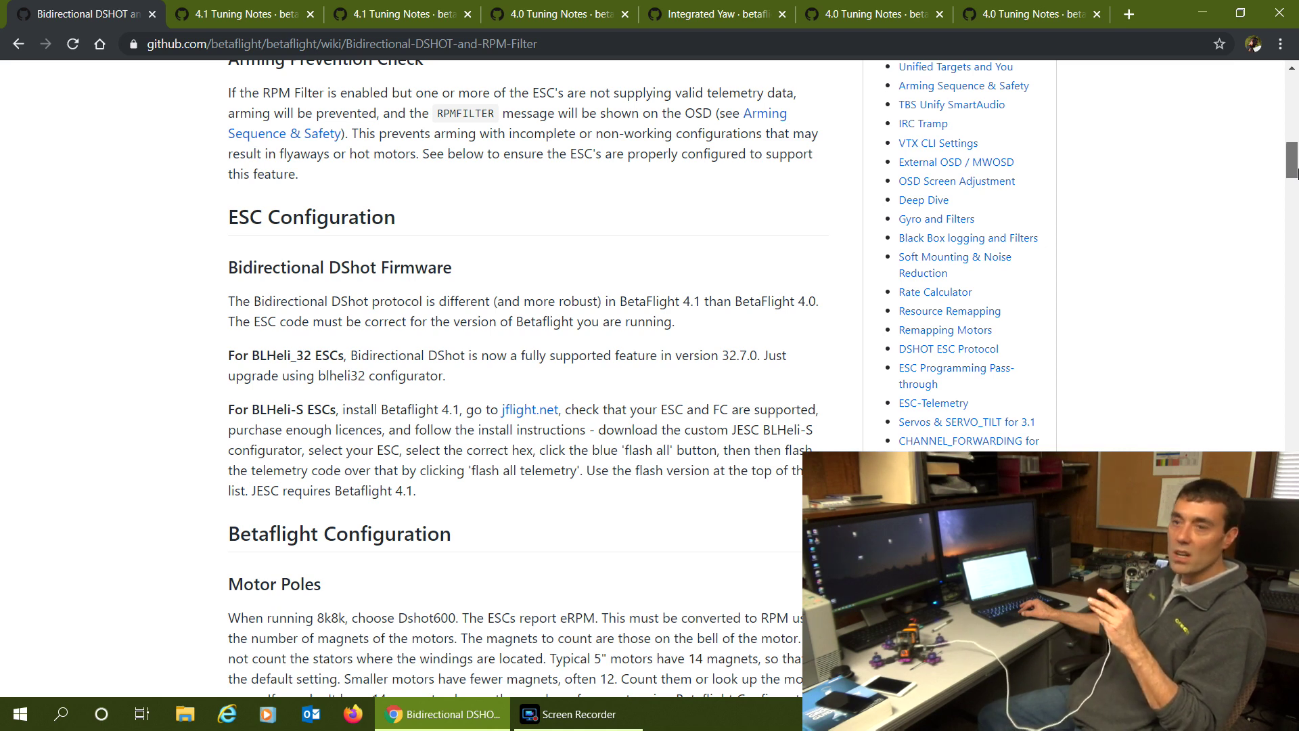
{"action": "left_click_drag", "start_coordinate": [1293, 173], "coordinate": [1293, 223]}
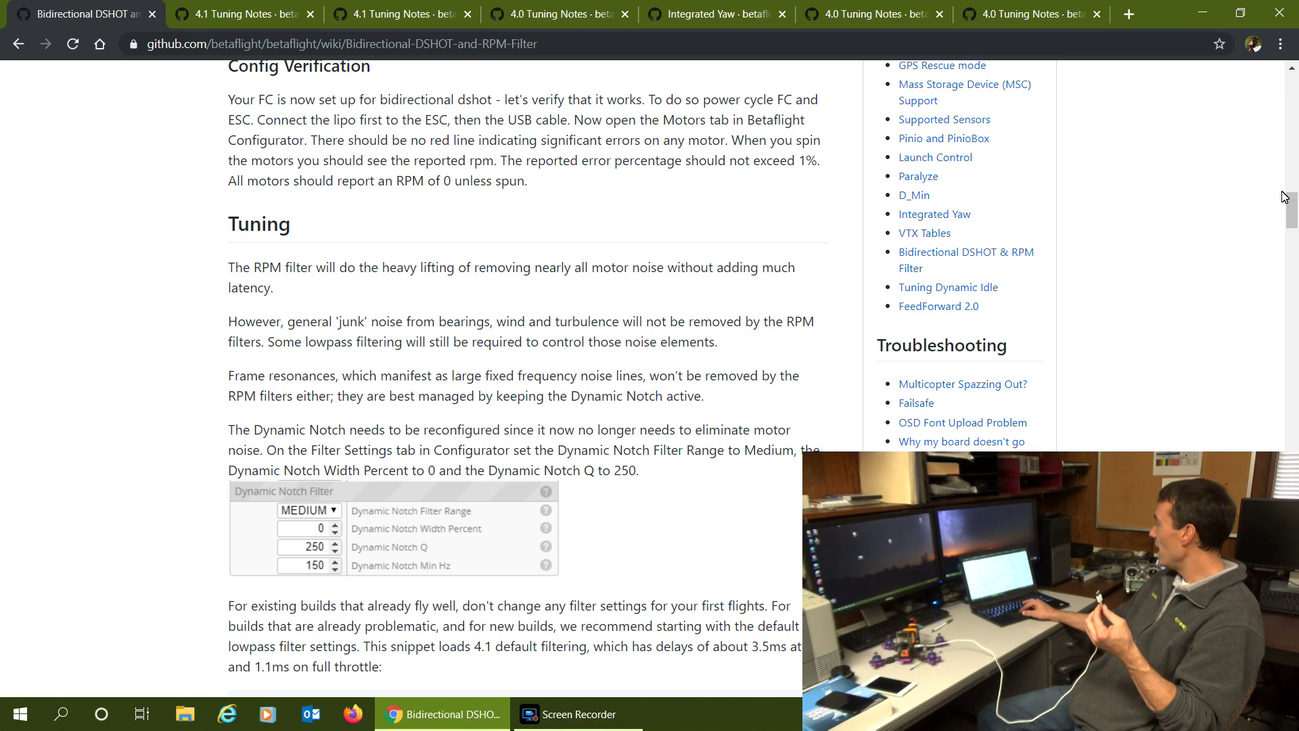
Examine the recommended Dynamic Notch values and the 4.1 default lowpass filter snippet in the wiki's Tuning section
{"action": "scroll", "coordinate": [1284, 197], "scroll_direction": "down", "scroll_amount": 5}
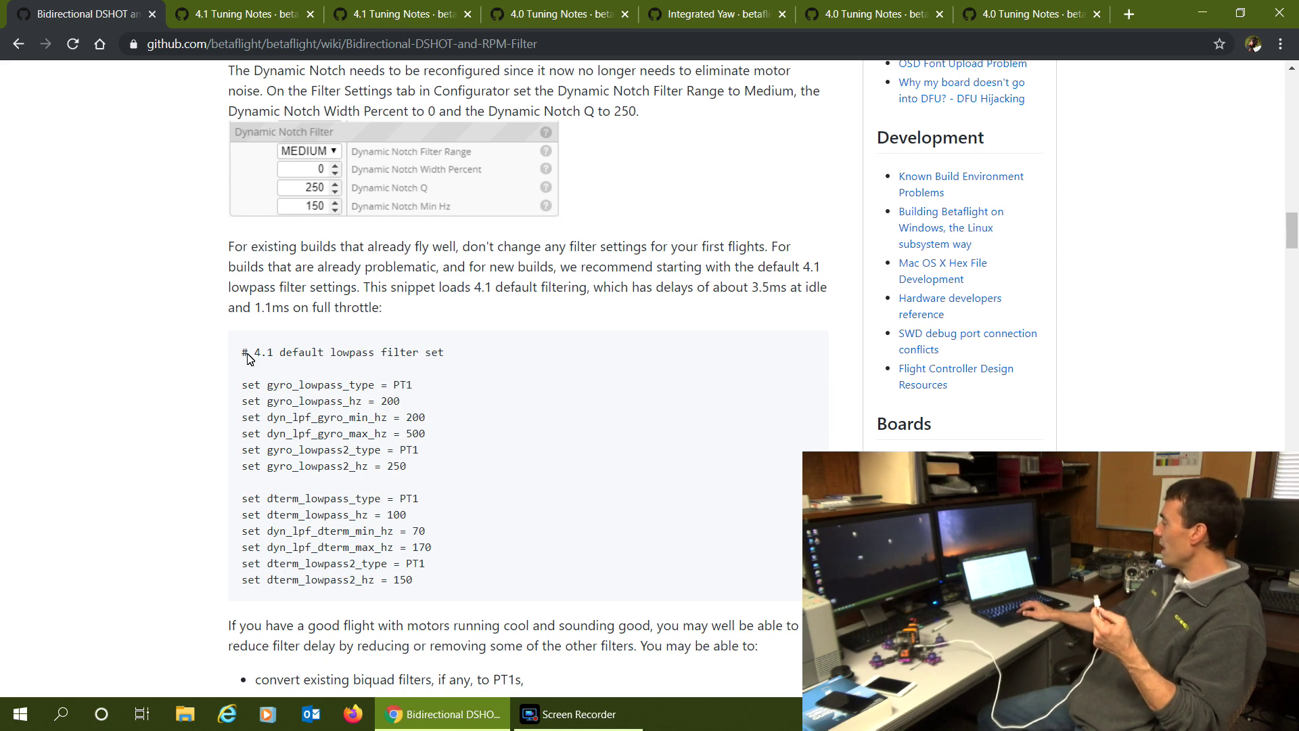
{"action": "left_click_drag", "start_coordinate": [243, 390], "coordinate": [463, 564]}
{"action": "left_click", "coordinate": [462, 562]}
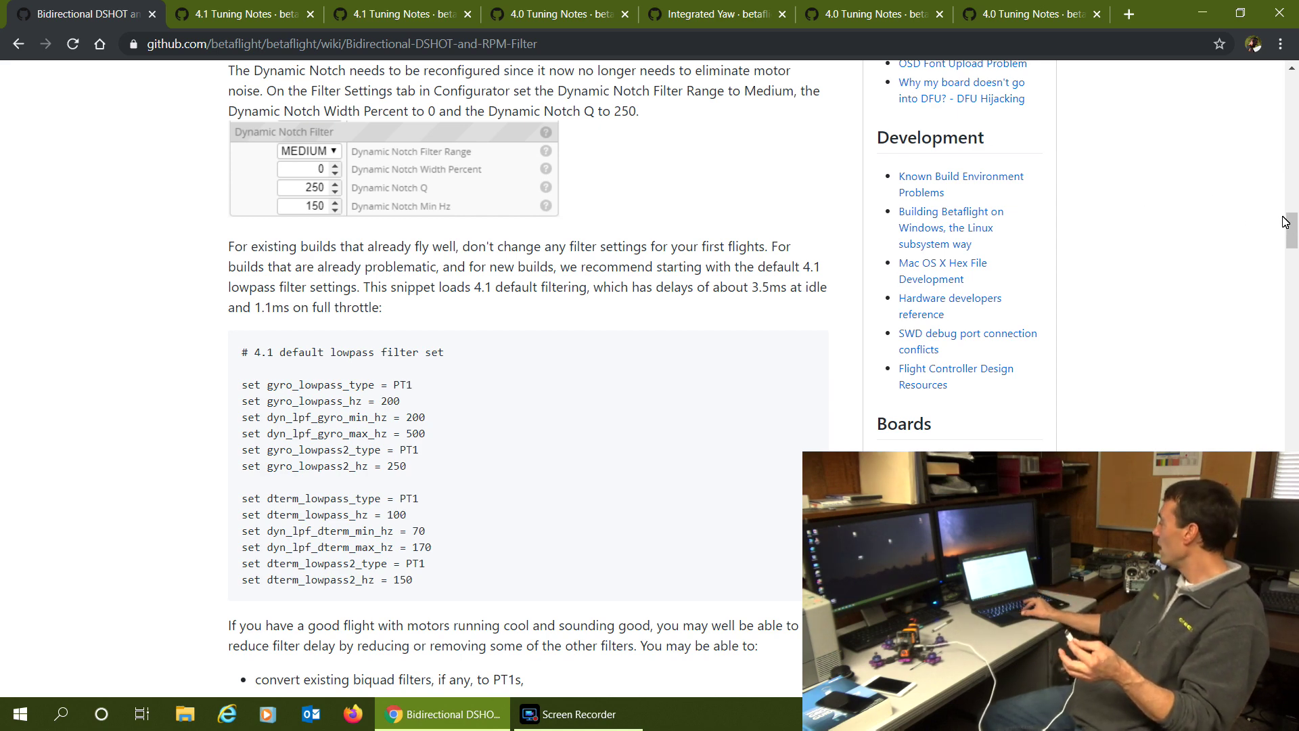
{"action": "scroll", "coordinate": [1285, 224], "scroll_direction": "down", "scroll_amount": 1}
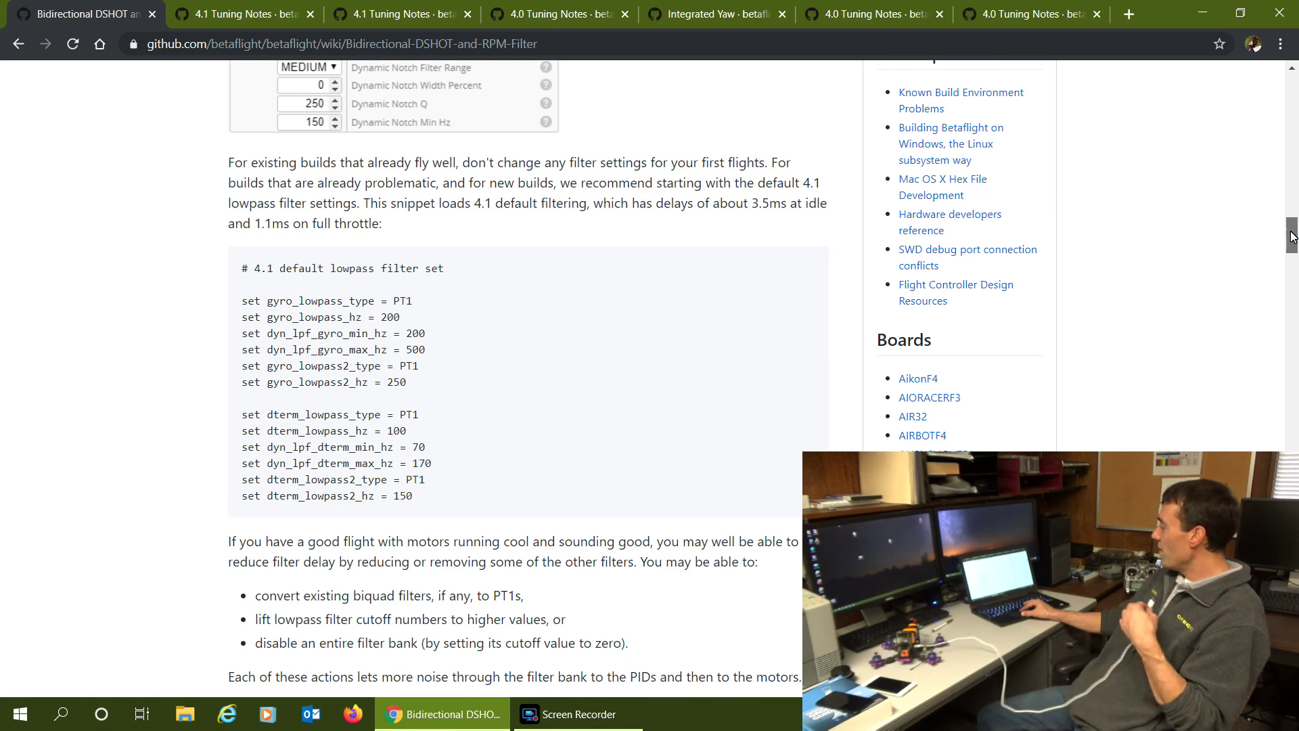
Compare the wiki's 4.1 lowpass filter snippets shifted up 1.5x and 2x
{"action": "left_click_drag", "start_coordinate": [1291, 235], "coordinate": [1292, 283]}
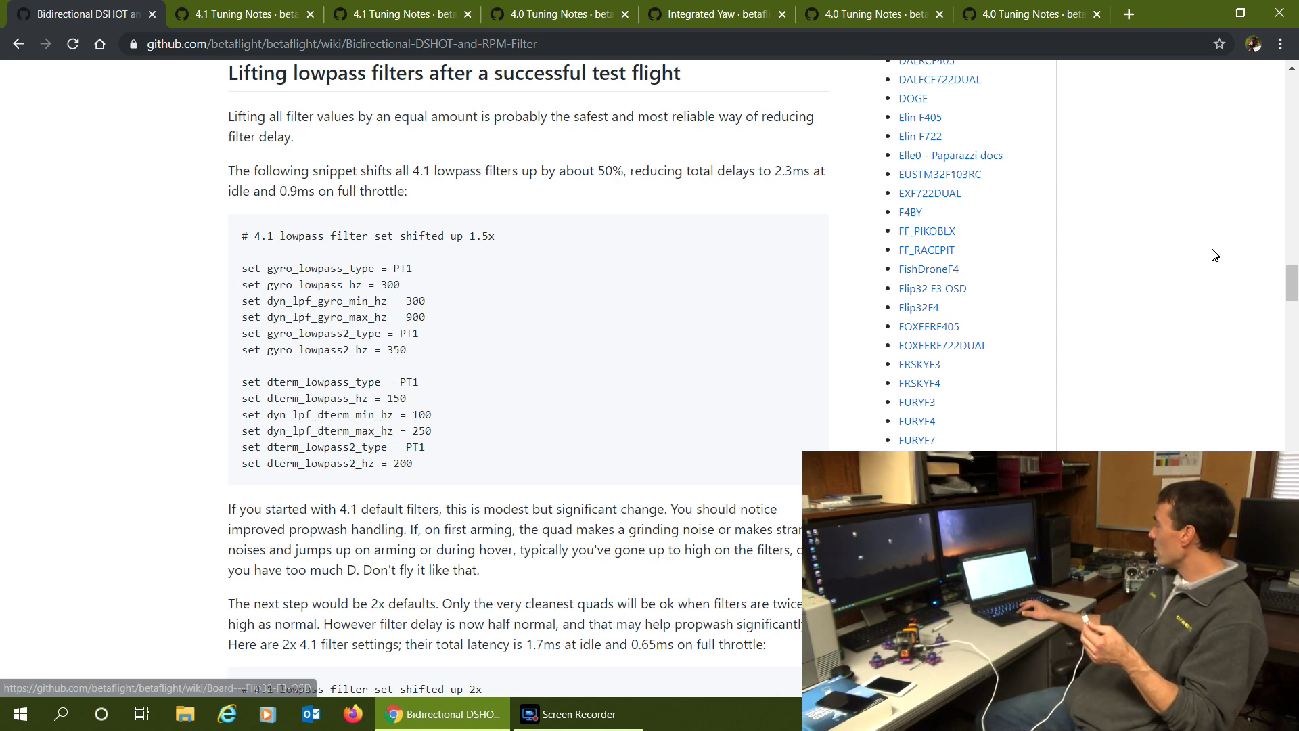
{"action": "left_click_drag", "start_coordinate": [1292, 279], "coordinate": [1293, 310]}
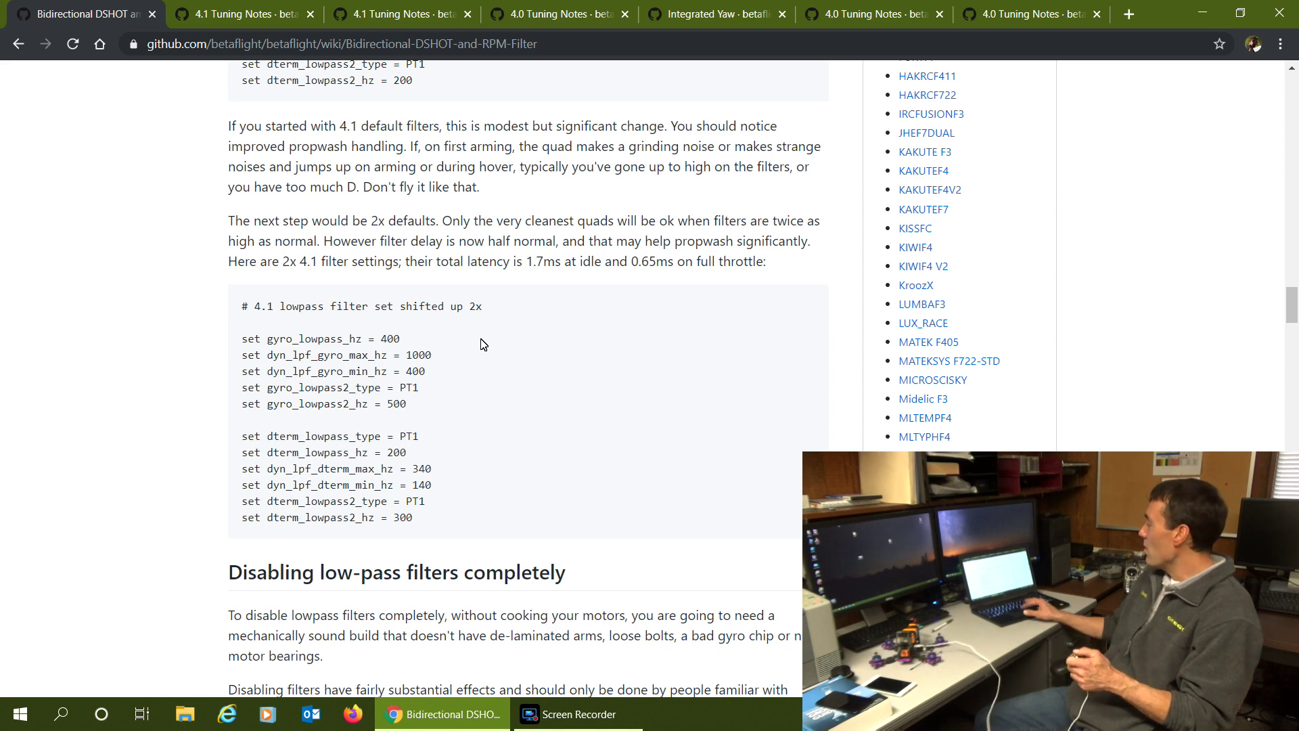
{"action": "left_click_drag", "start_coordinate": [1292, 303], "coordinate": [1291, 284]}
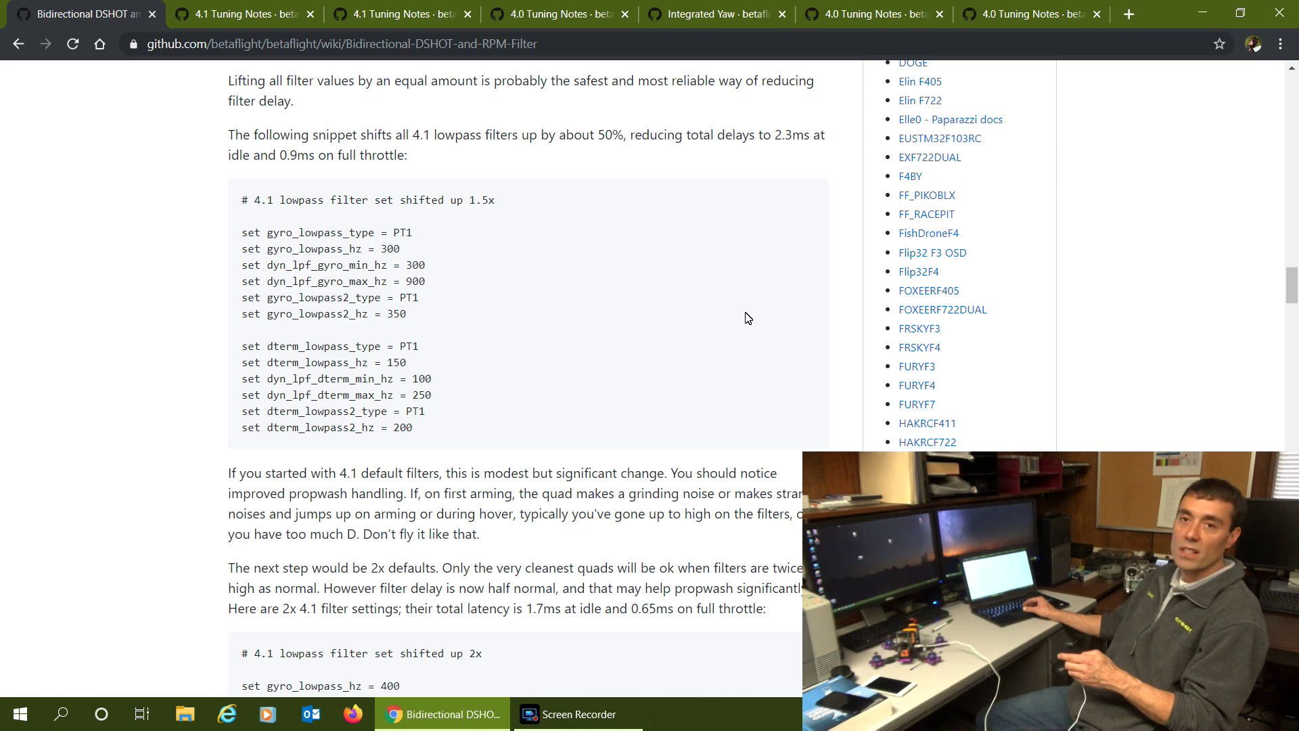
Open the EXF722DUAL snippet in a new tab, highlight its dynamic notch commands, and return to the wiki's 1.5x lowpass filter snippet
{"action": "left_click_drag", "start_coordinate": [1291, 293], "coordinate": [1293, 444]}
{"action": "right_click", "coordinate": [398, 407]}
{"action": "left_click", "coordinate": [414, 419]}
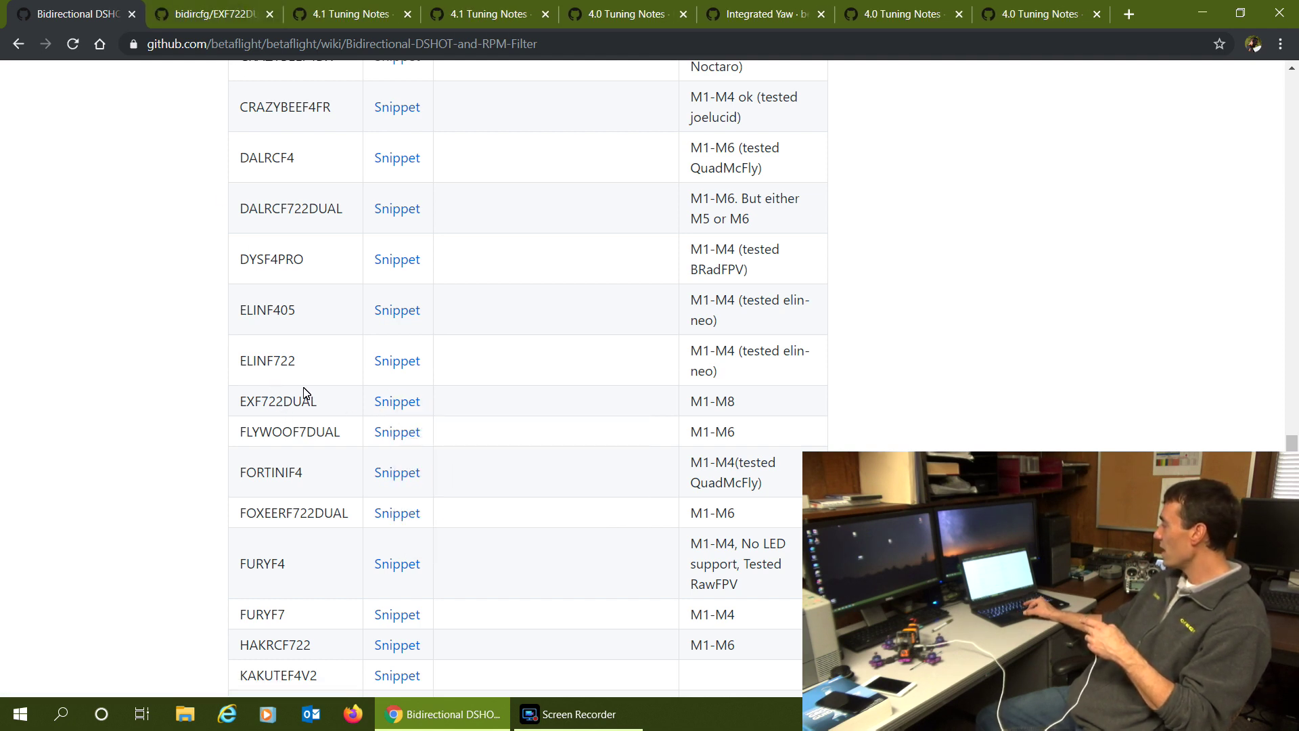
{"action": "left_click", "coordinate": [235, 21]}
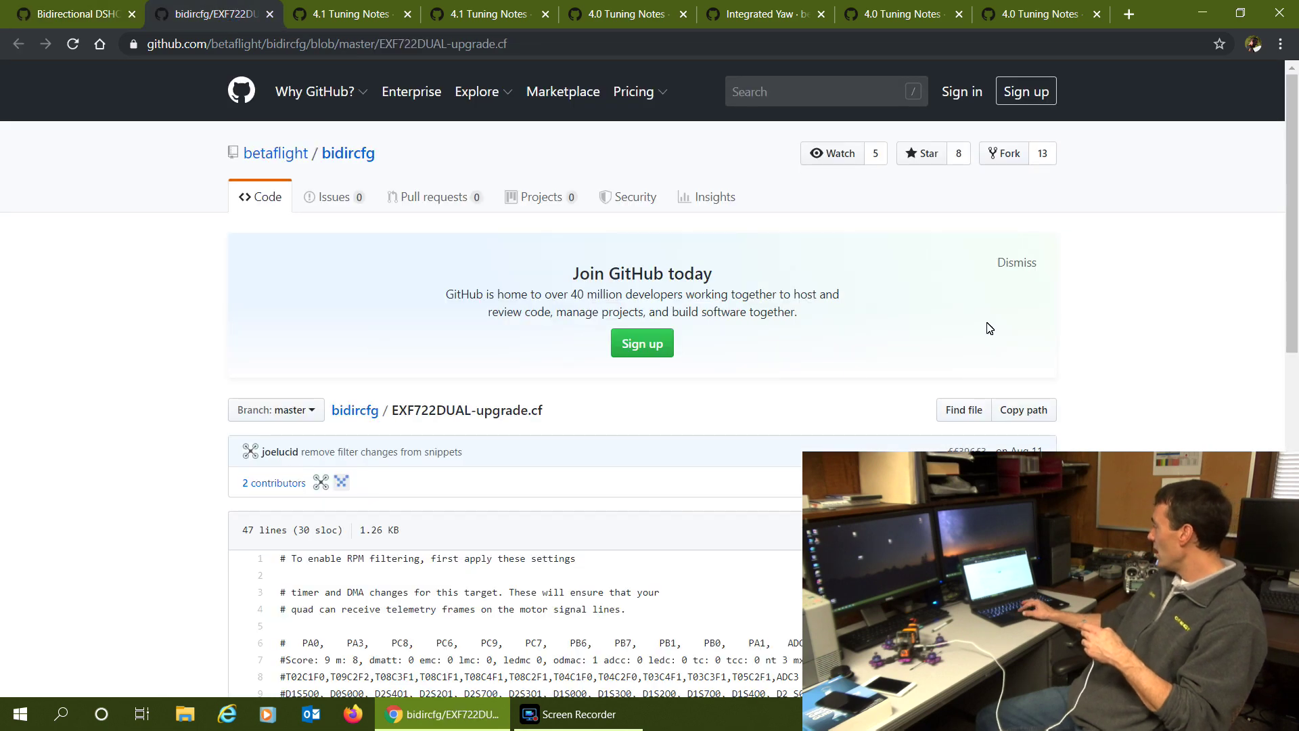
{"action": "left_click_drag", "start_coordinate": [1286, 169], "coordinate": [1286, 507]}
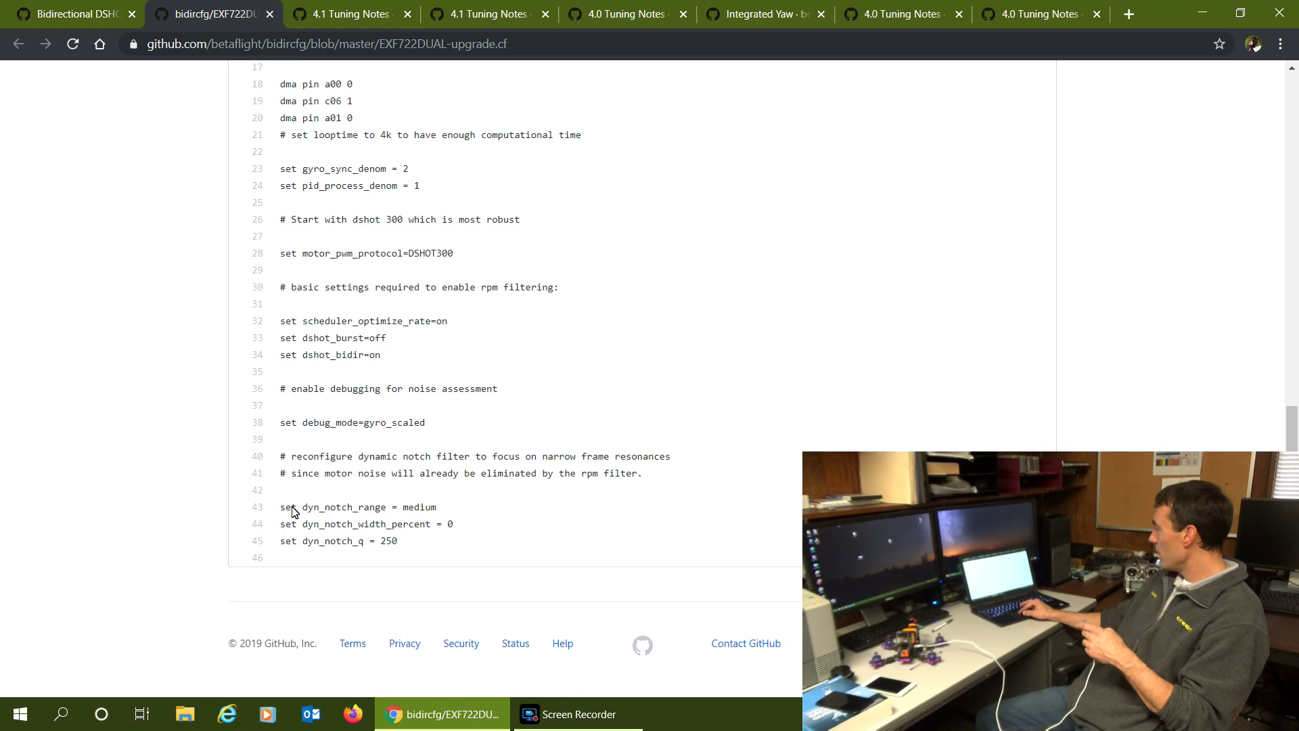
{"action": "left_click_drag", "start_coordinate": [280, 513], "coordinate": [540, 578]}
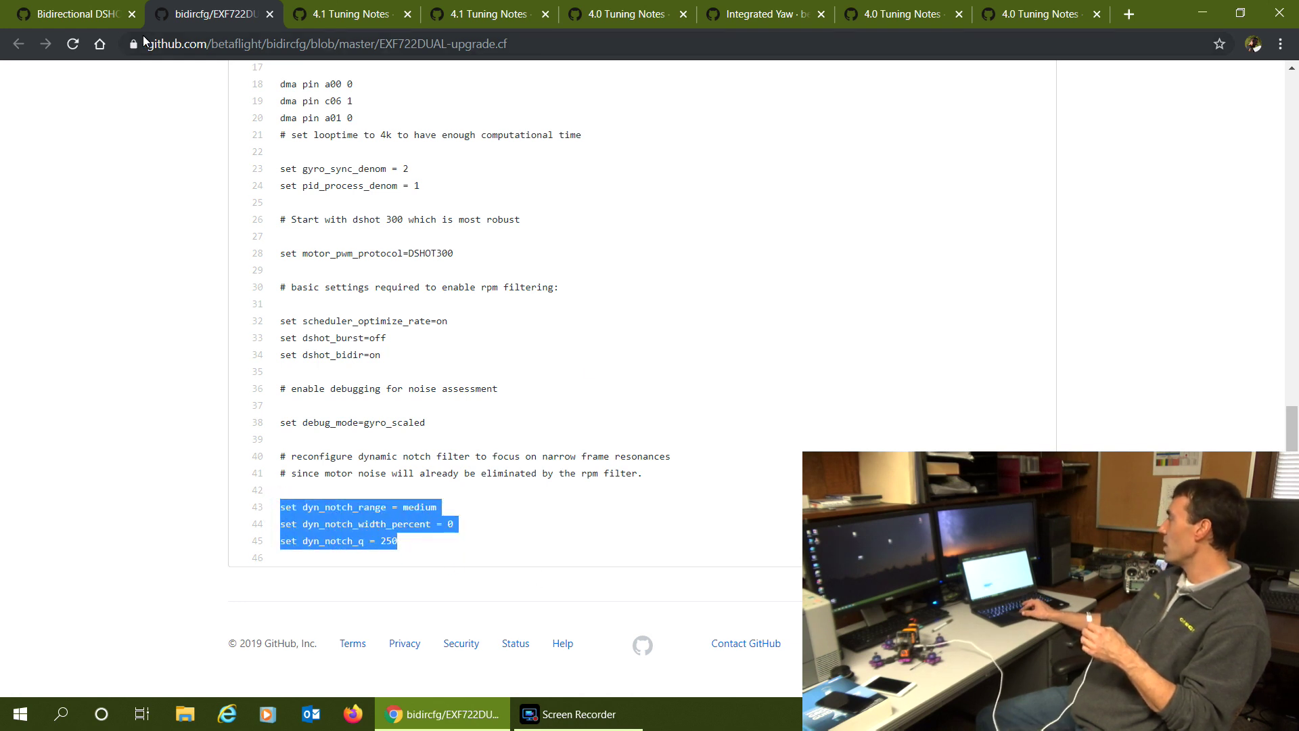
{"action": "left_click", "coordinate": [78, 19]}
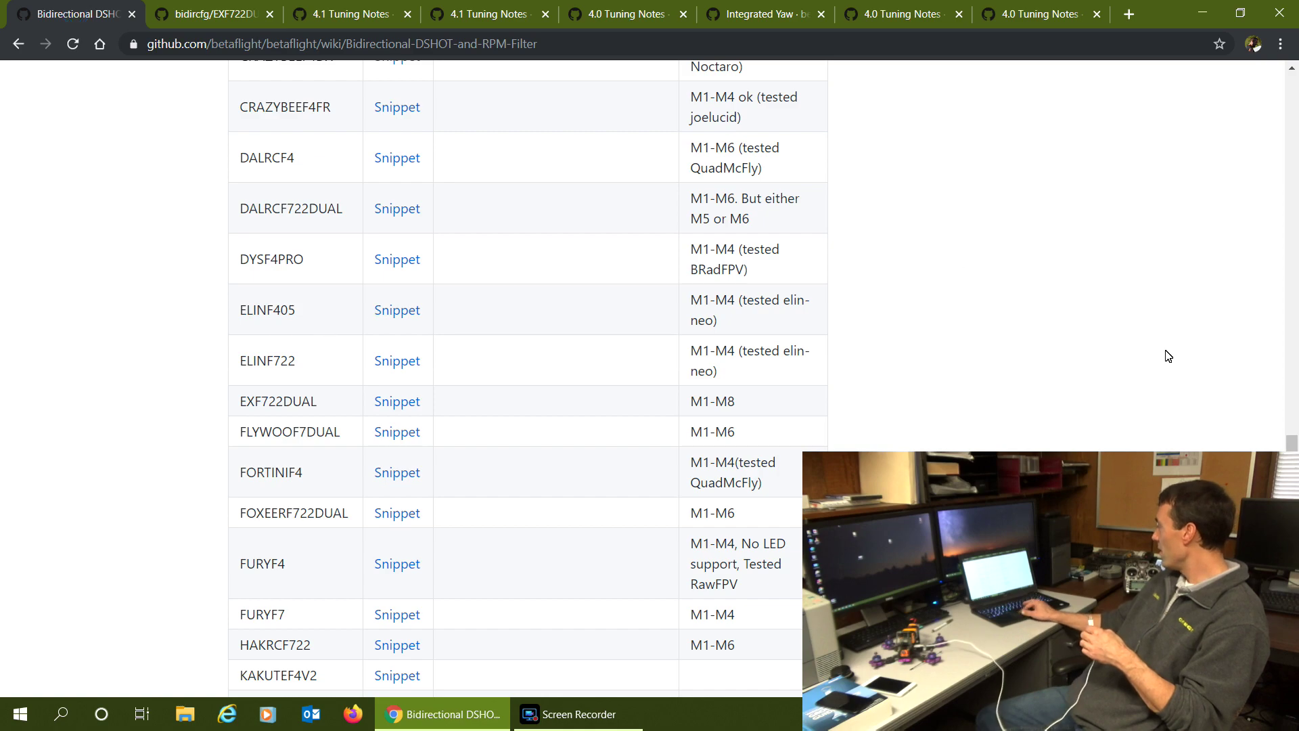
{"action": "left_click_drag", "start_coordinate": [1290, 441], "coordinate": [1256, 265]}
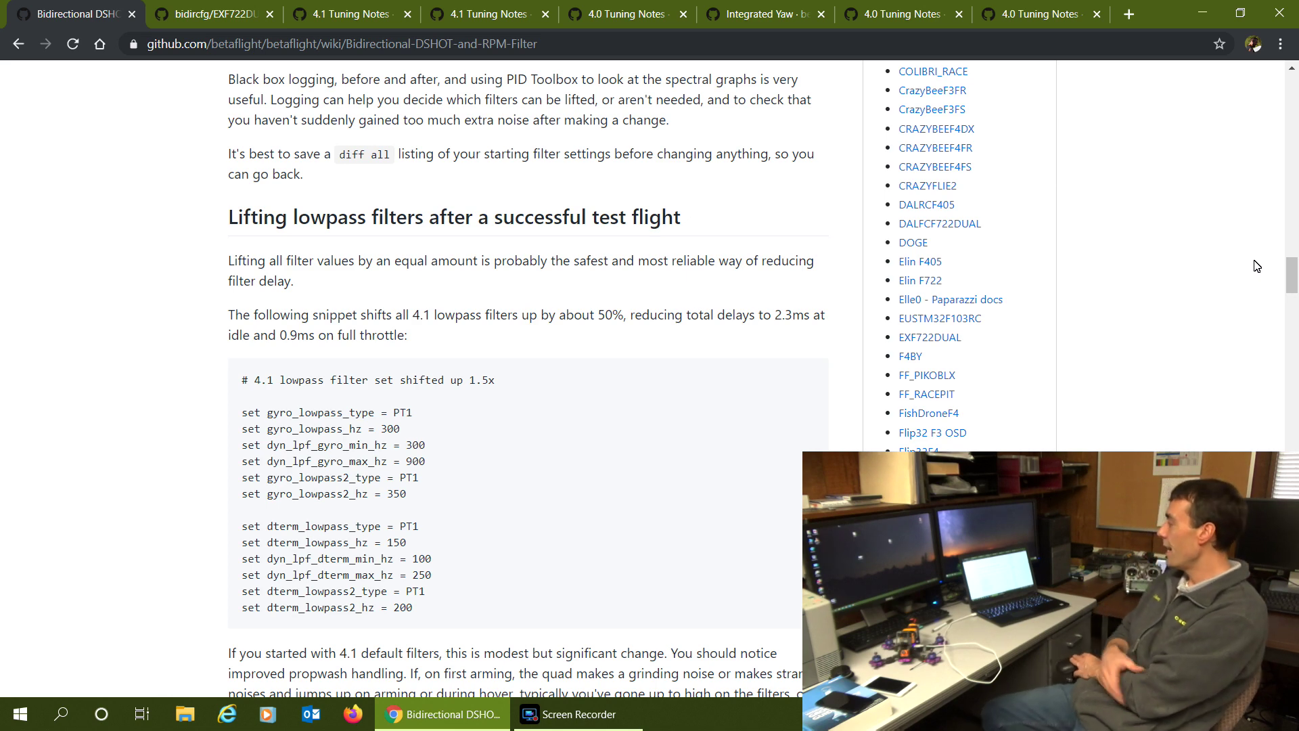
Launch Betaflight Configurator, connect to the flight controller and display the lowpass, RPM and dynamic notch filter settings
{"action": "left_click", "coordinate": [1211, 12]}
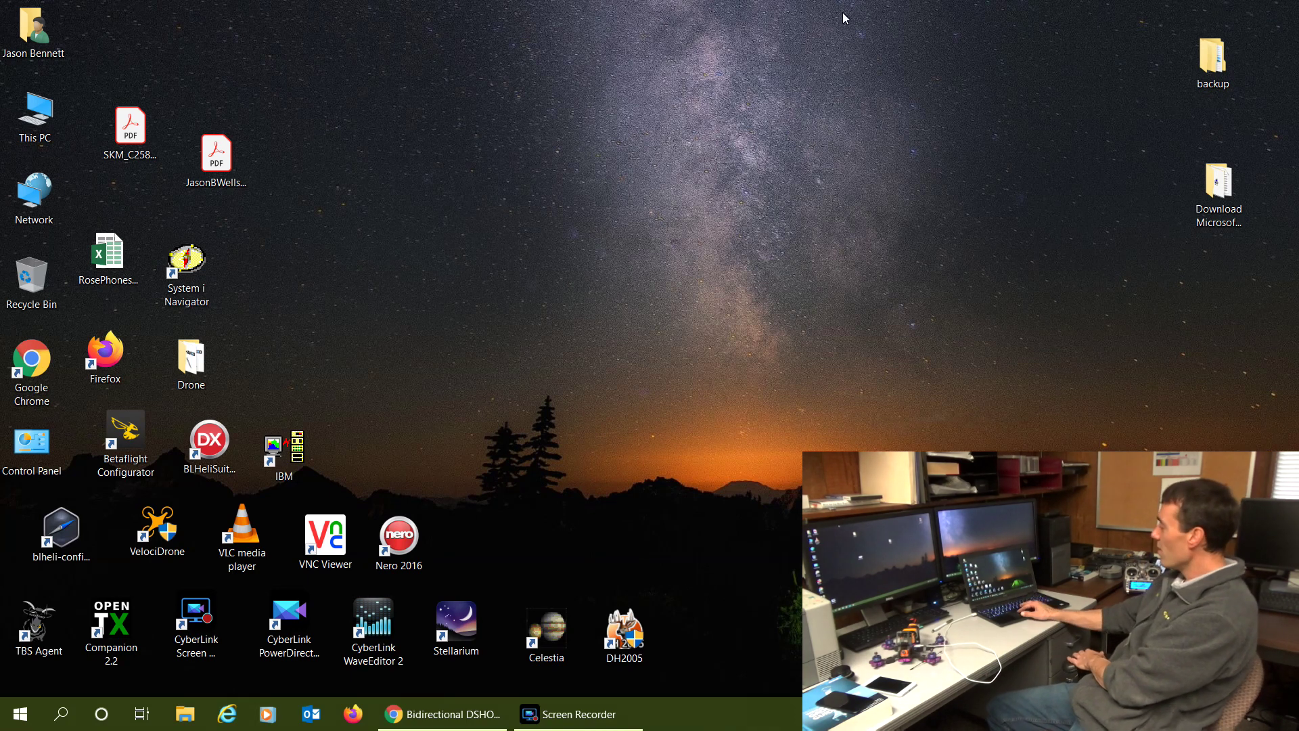
{"action": "double_click", "coordinate": [132, 458]}
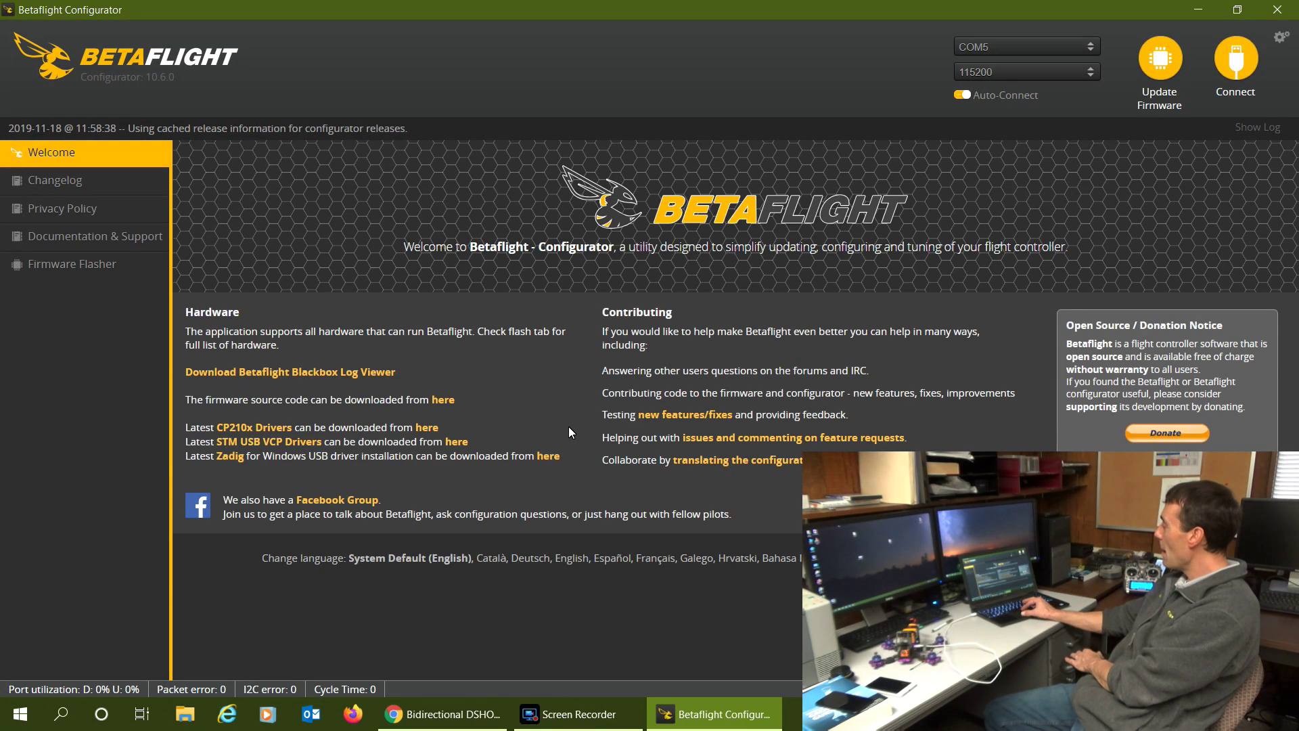
{"action": "left_click", "coordinate": [1235, 55]}
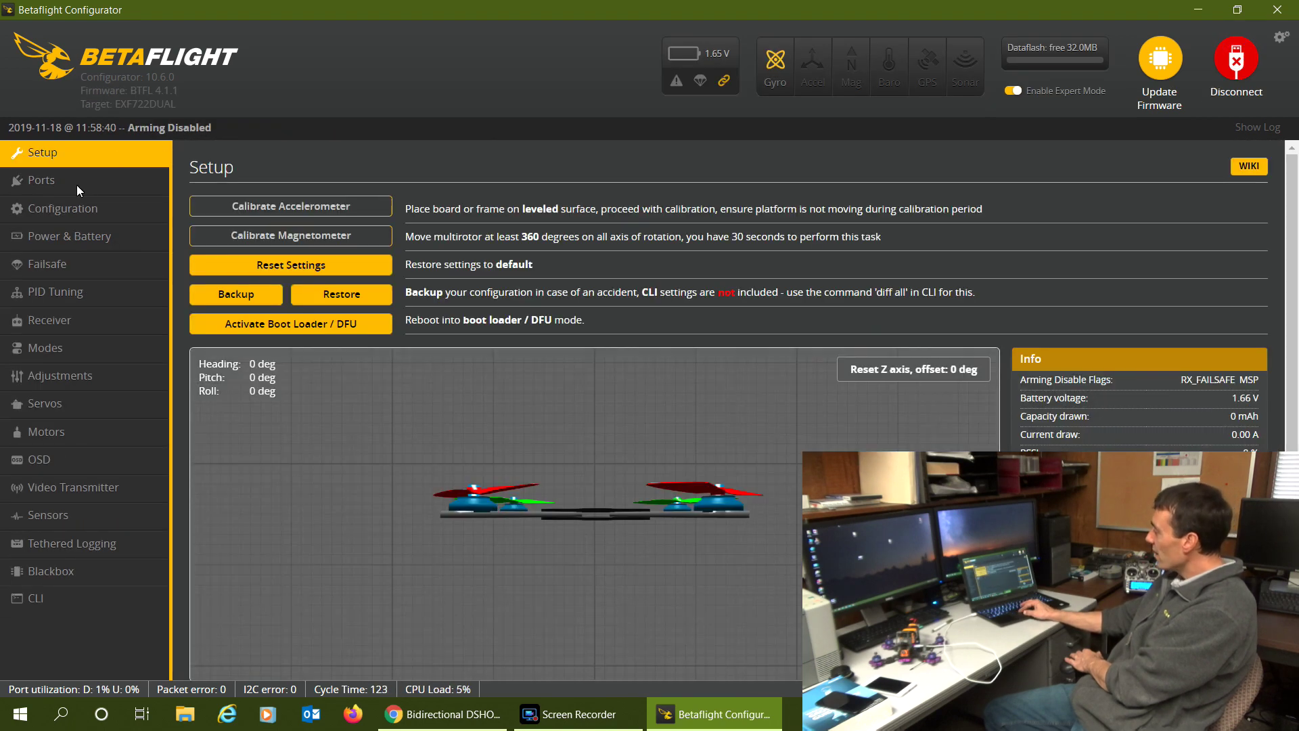
{"action": "left_click", "coordinate": [65, 291]}
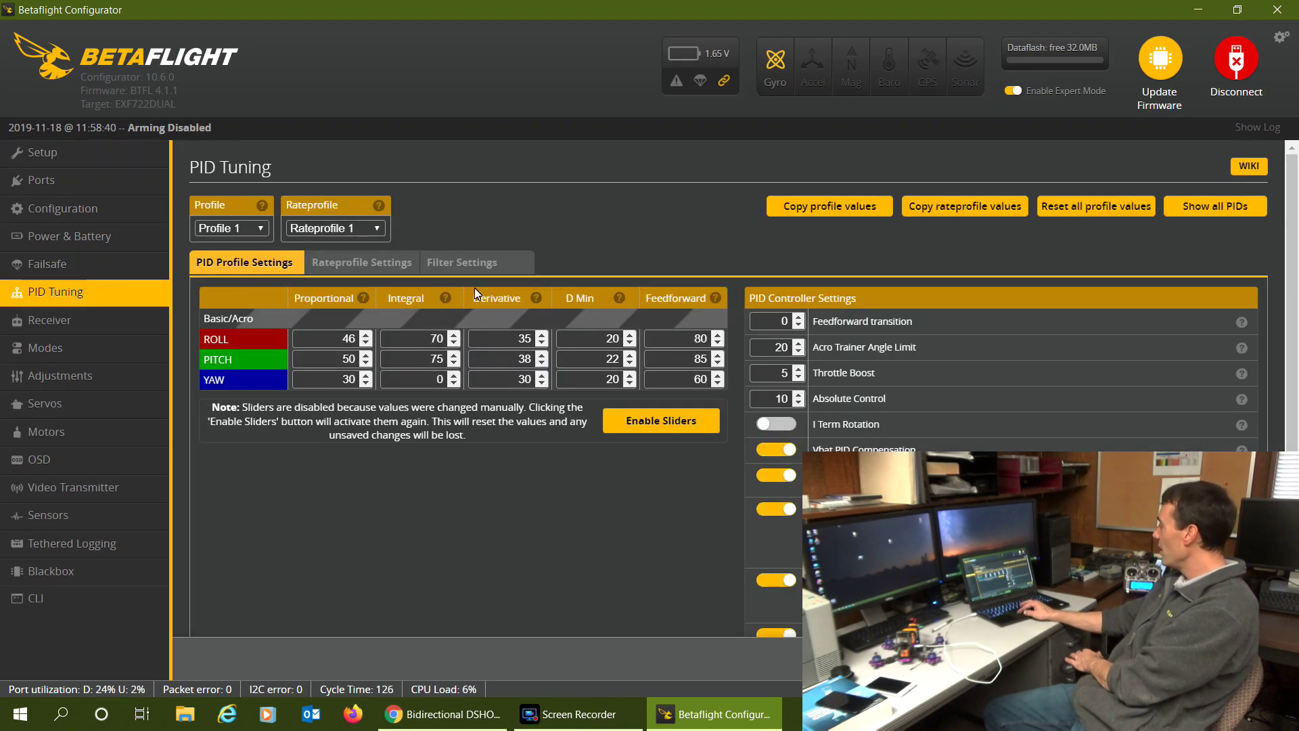
{"action": "left_click", "coordinate": [385, 261]}
{"action": "left_click", "coordinate": [476, 263]}
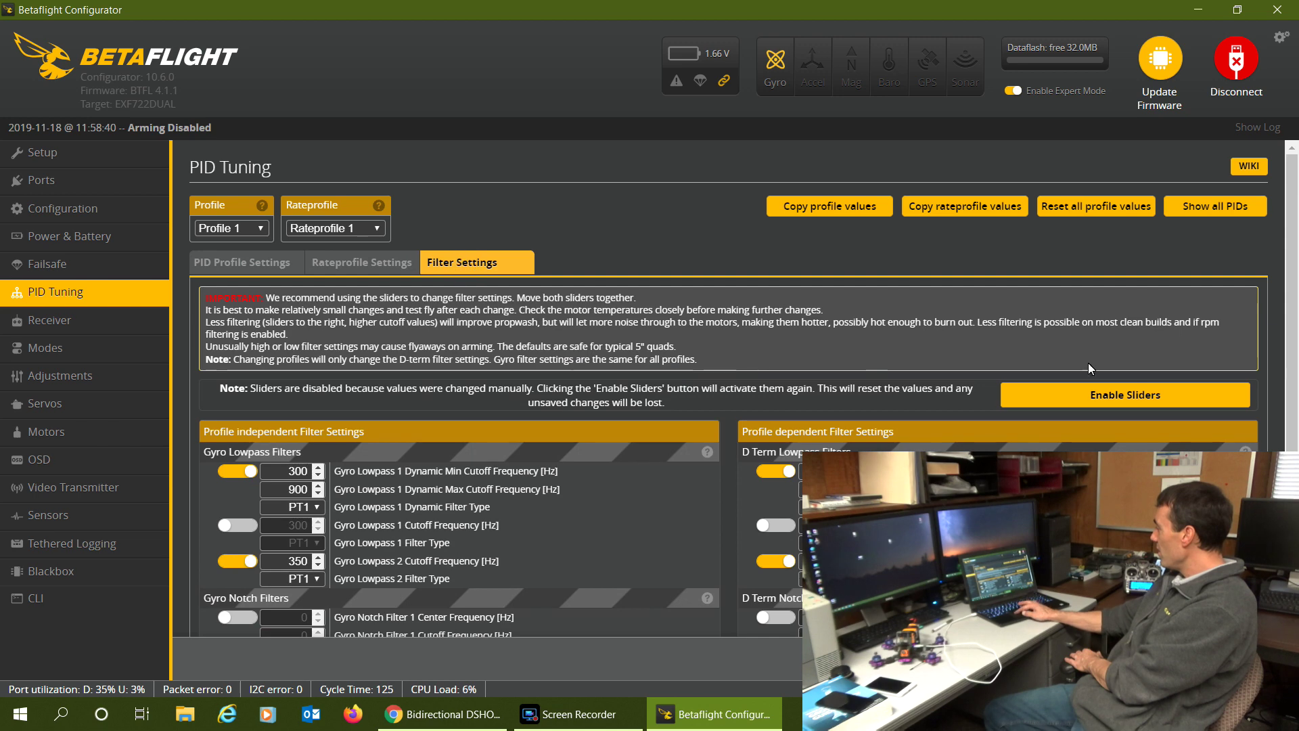
{"action": "scroll", "coordinate": [1291, 297], "scroll_direction": "down", "scroll_amount": 3}
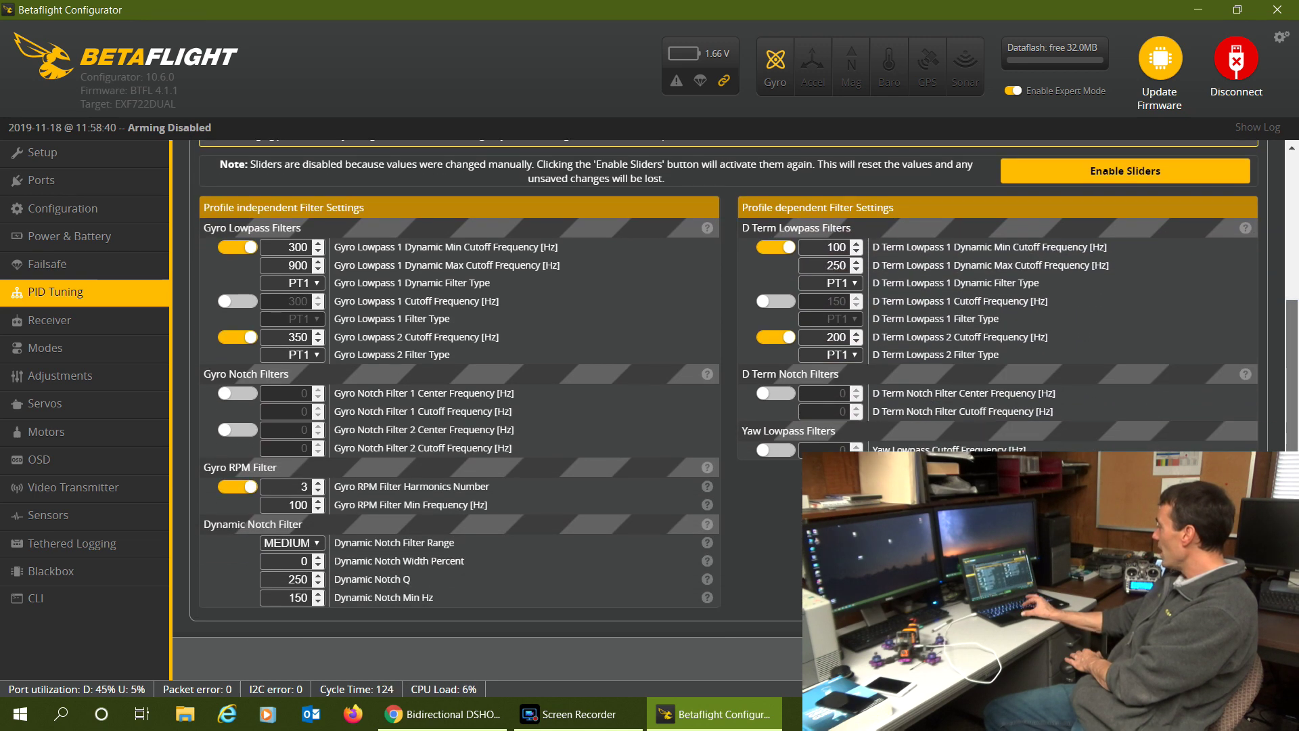
Highlight the gyro lowpass commands in the wiki's 1.5x filter snippet and open the CLI in Betaflight Configurator
{"action": "left_click", "coordinate": [444, 713]}
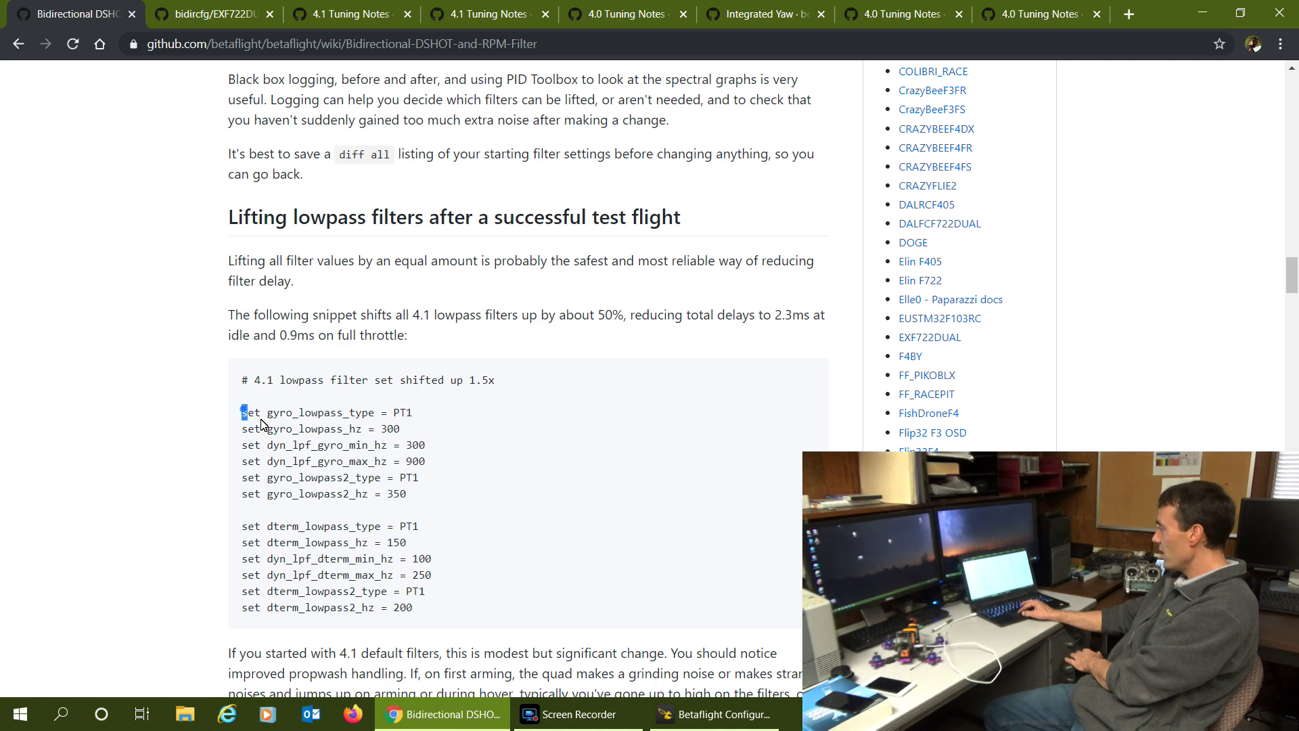
{"action": "left_click_drag", "start_coordinate": [243, 411], "coordinate": [422, 502]}
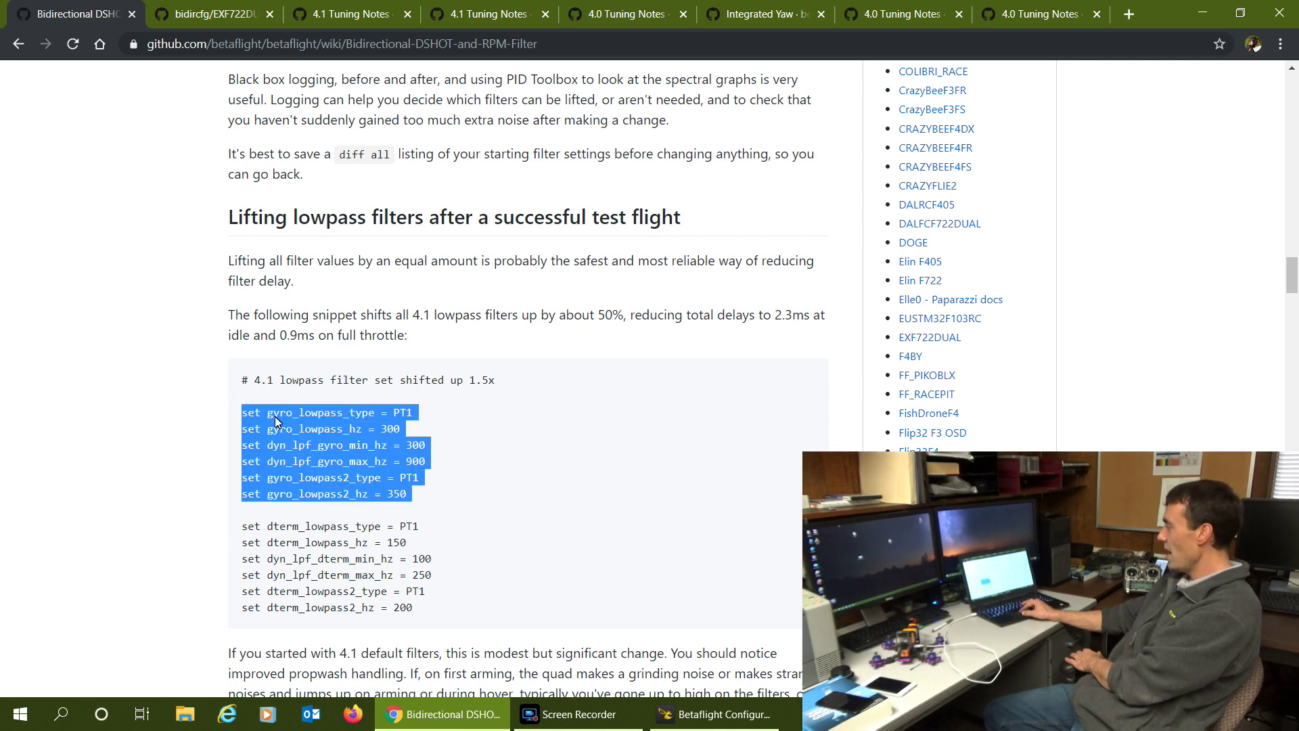
{"action": "left_click", "coordinate": [714, 714]}
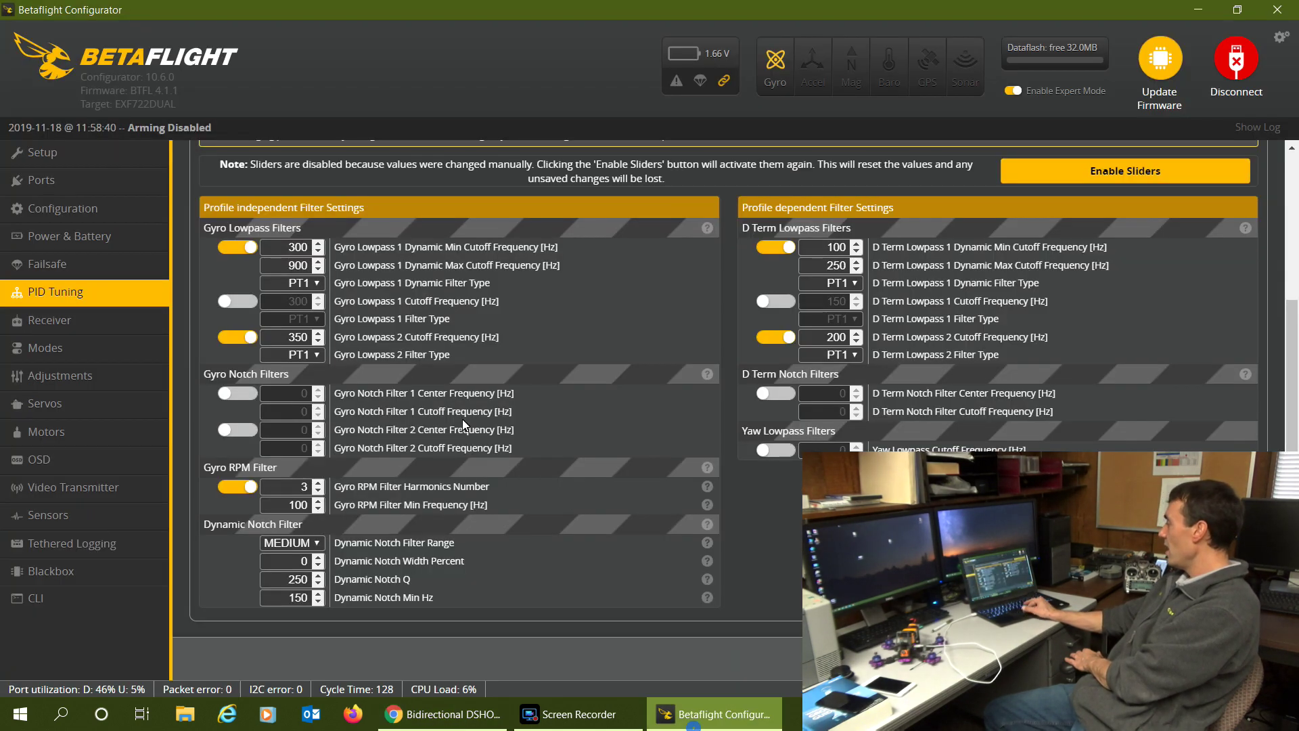
{"action": "left_click", "coordinate": [95, 594]}
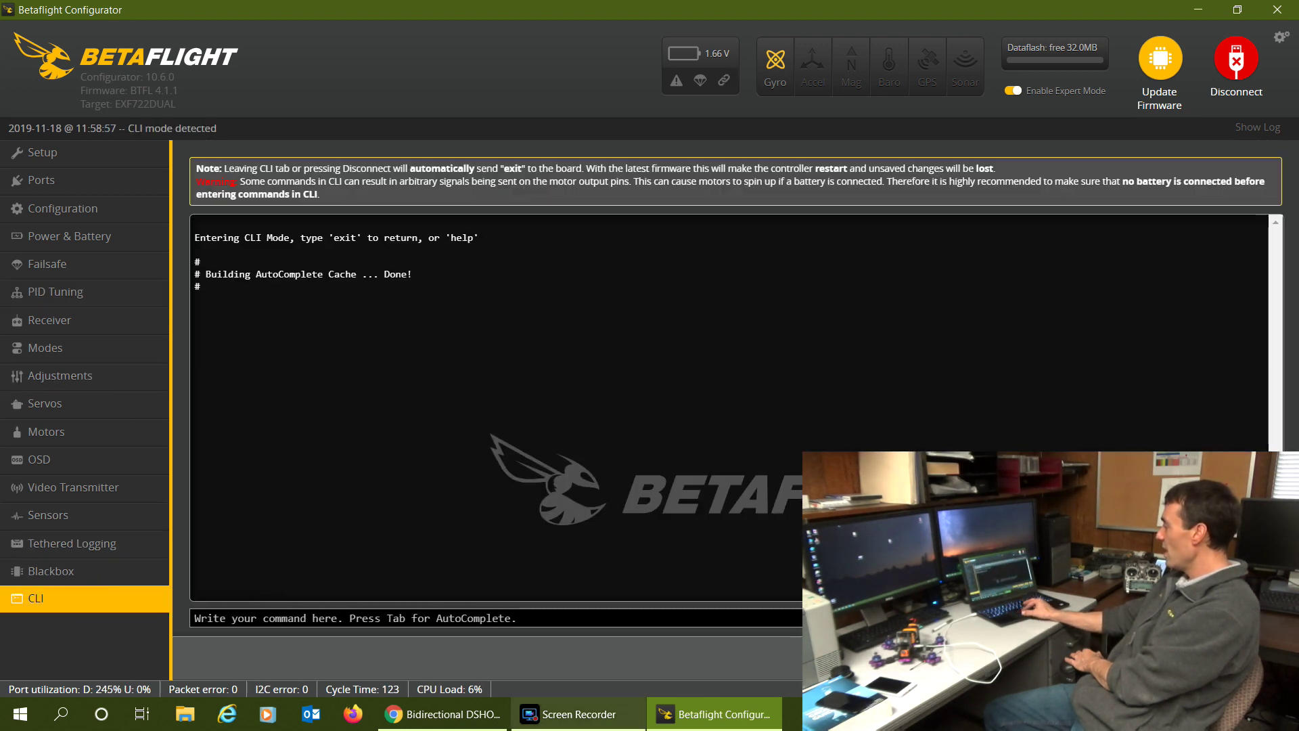
Copy the gyro lowpass commands from the wiki's 1.5x snippet in the browser and run them in the Betaflight Configurator CLI
{"action": "left_click", "coordinate": [501, 716]}
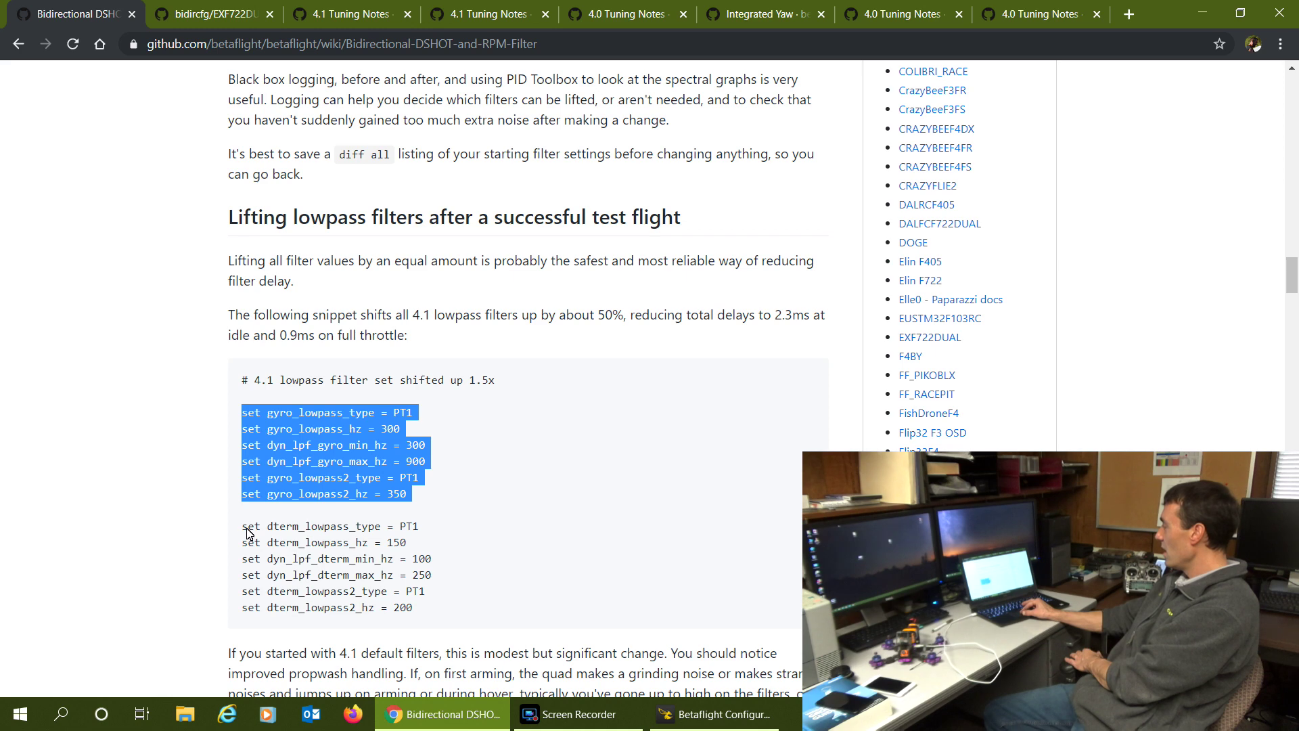
{"action": "left_click_drag", "start_coordinate": [248, 527], "coordinate": [385, 575]}
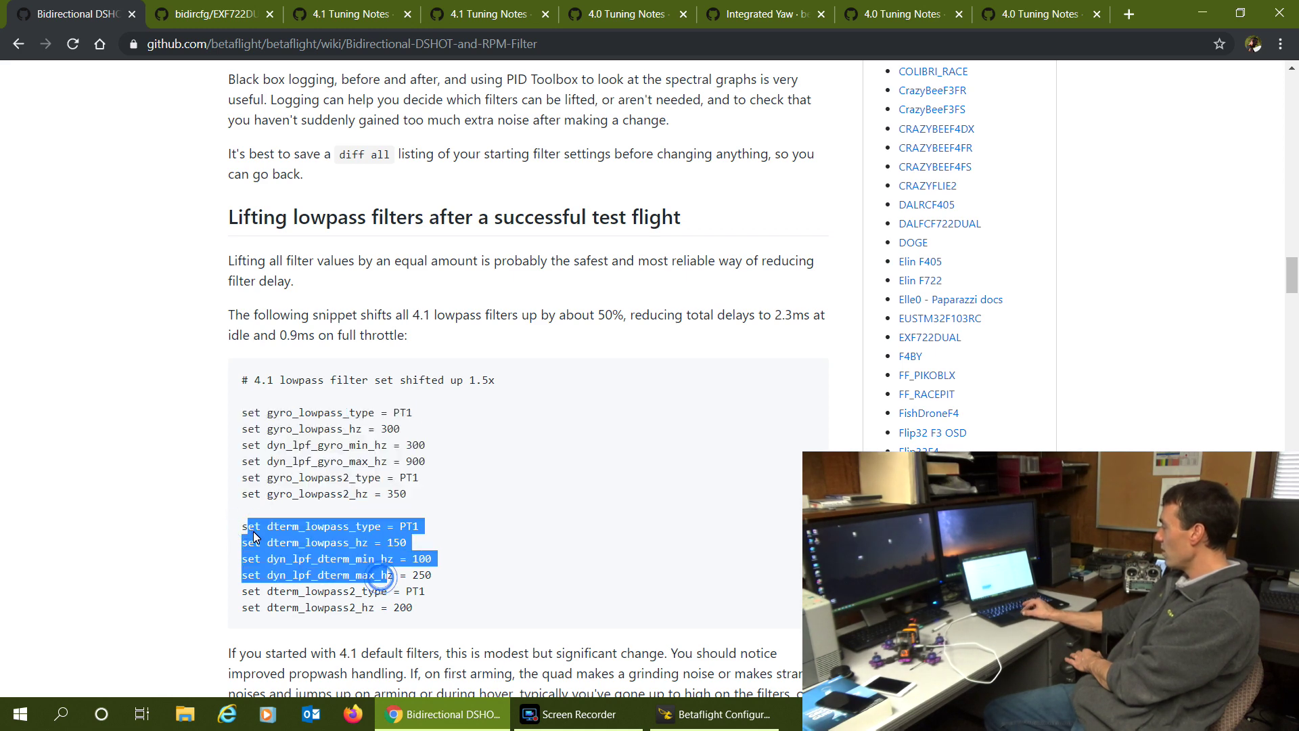
{"action": "left_click_drag", "start_coordinate": [244, 412], "coordinate": [426, 499]}
{"action": "right_click", "coordinate": [368, 461]}
{"action": "left_click", "coordinate": [375, 474]}
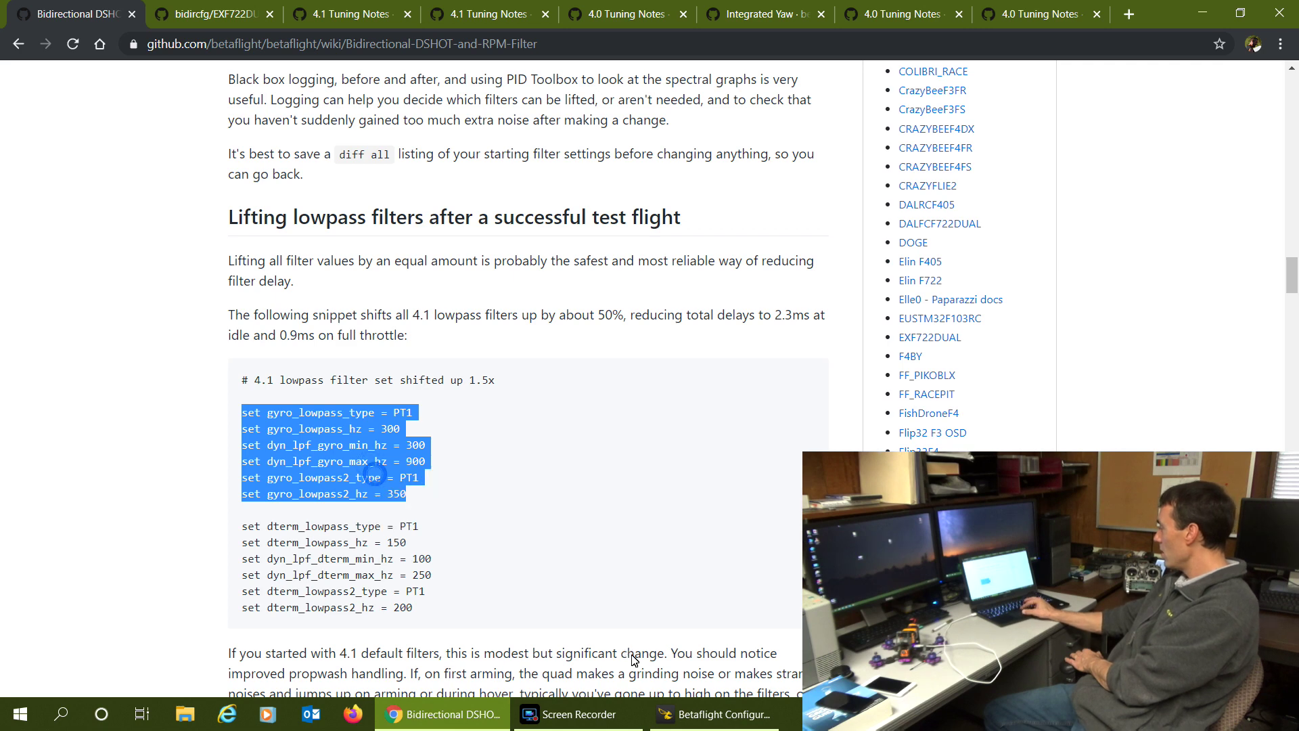
{"action": "left_click", "coordinate": [714, 713]}
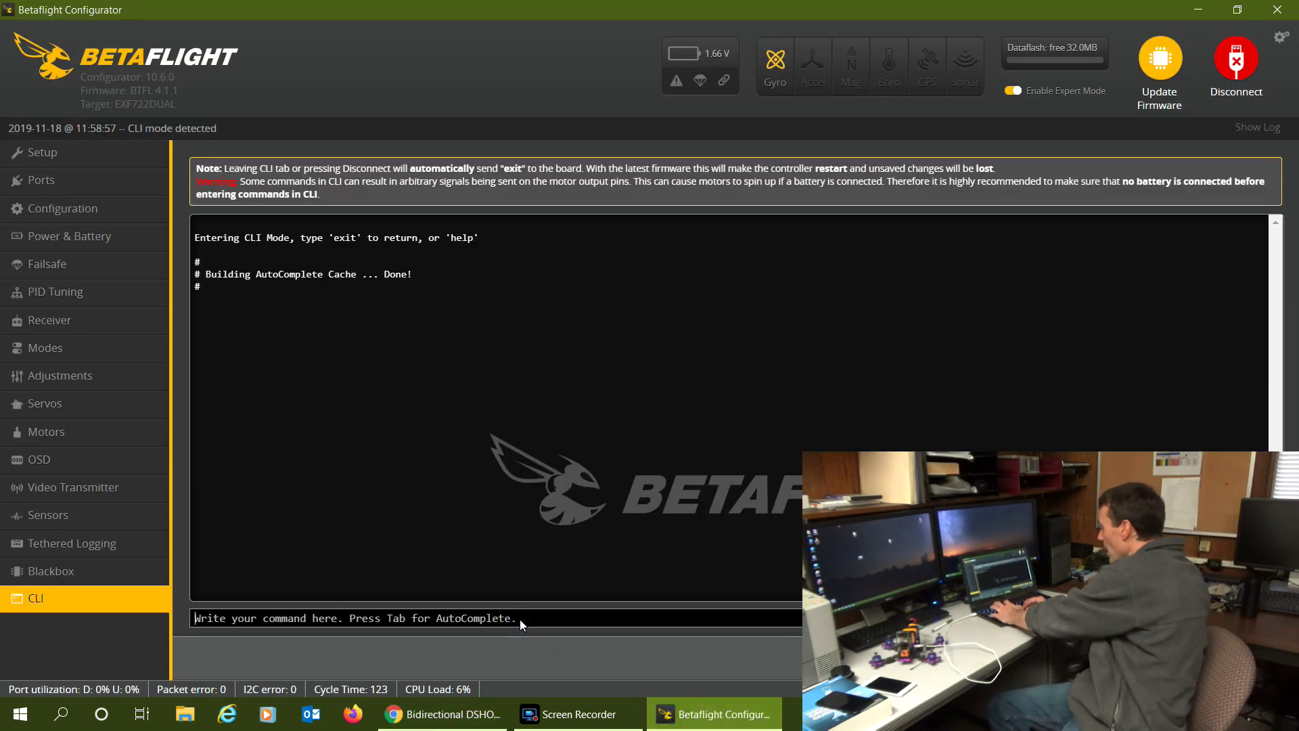
{"action": "key", "text": "ctrl+v"}
{"action": "key", "text": "Return"}
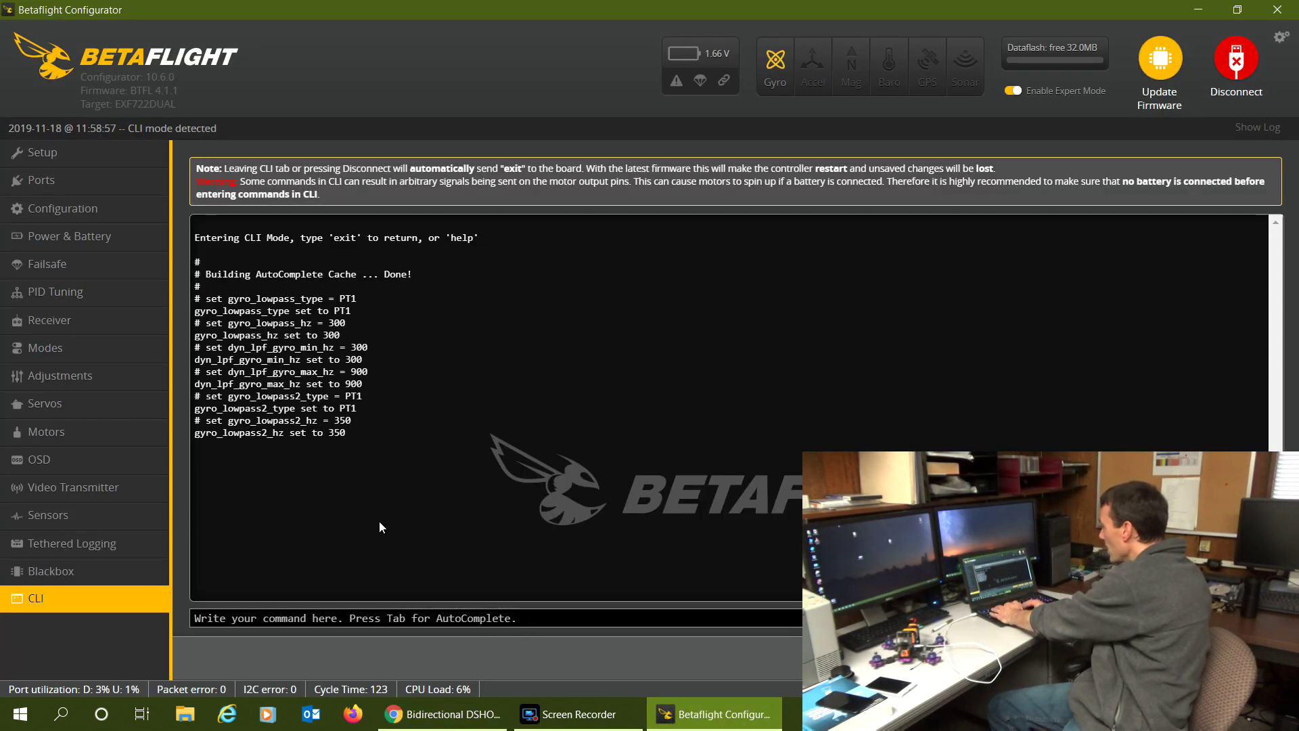
Copy the wiki's 1.5x D-term lowpass commands, from dterm_lowpass_type to dterm_lowpass2_hz = 200, and run them in the Betaflight Configurator CLI
{"action": "left_click", "coordinate": [443, 714]}
{"action": "left_click_drag", "start_coordinate": [242, 527], "coordinate": [435, 615]}
{"action": "right_click", "coordinate": [381, 580]}
{"action": "left_click", "coordinate": [406, 587]}
{"action": "left_click", "coordinate": [691, 723]}
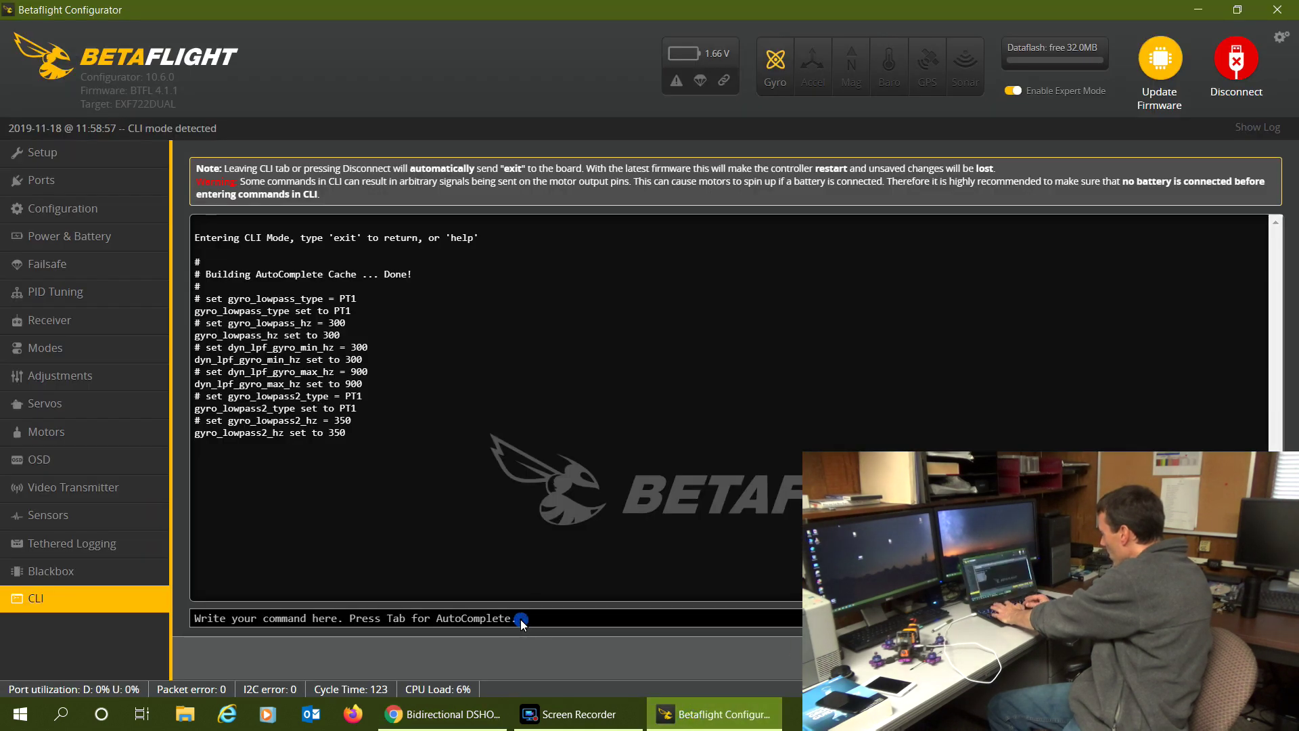
{"action": "key", "text": "ctrl+v"}
{"action": "key", "text": "Return"}
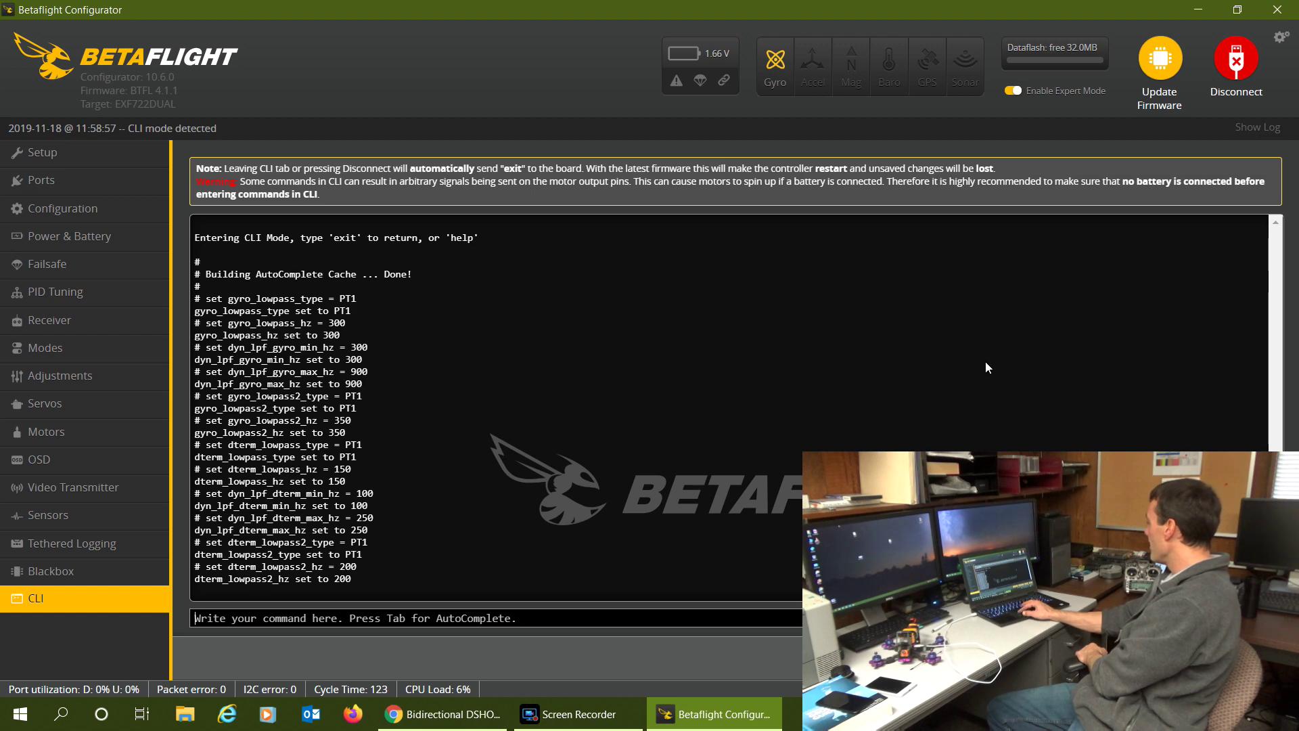
Copy the EXF722DUAL snippet's dynamic notch commands (range medium, width percent 0, Q 250) and run them in the Betaflight Configurator CLI
{"action": "left_click", "coordinate": [443, 714]}
{"action": "left_click", "coordinate": [520, 507]}
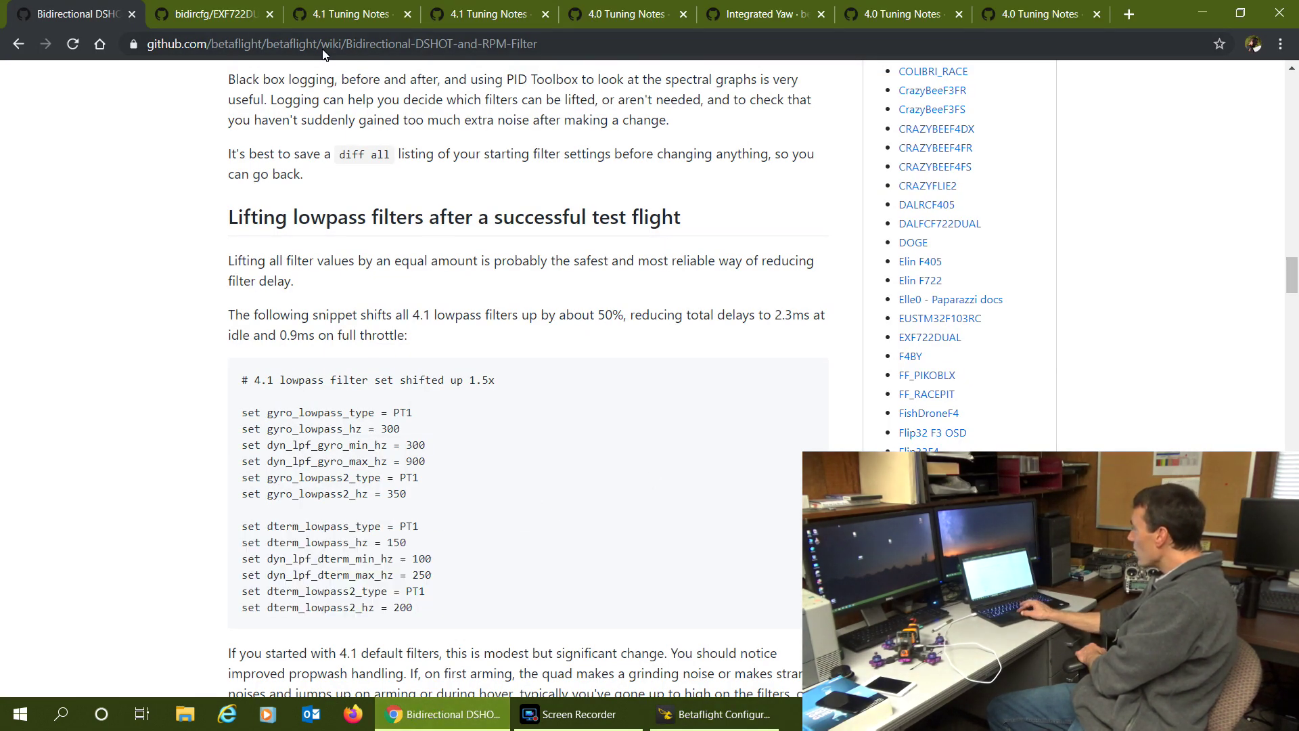
{"action": "left_click", "coordinate": [230, 14]}
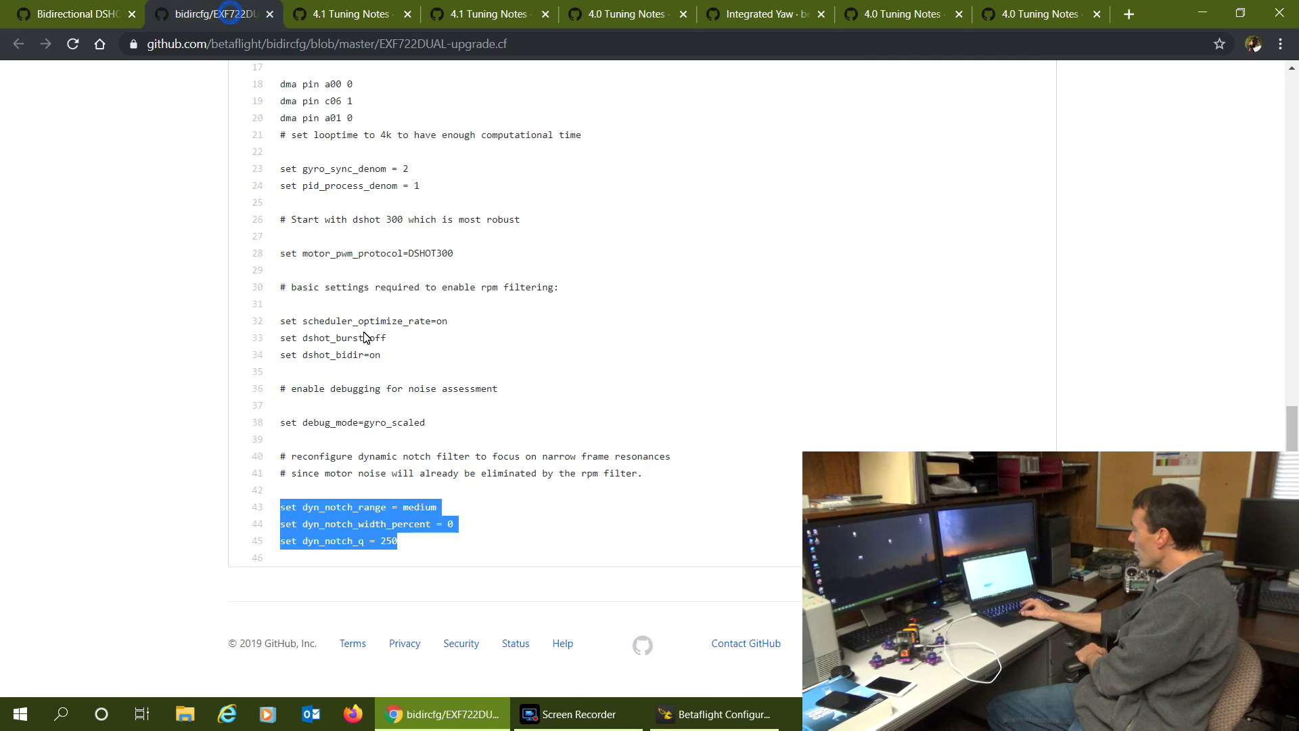
{"action": "right_click", "coordinate": [313, 521]}
{"action": "left_click", "coordinate": [338, 532]}
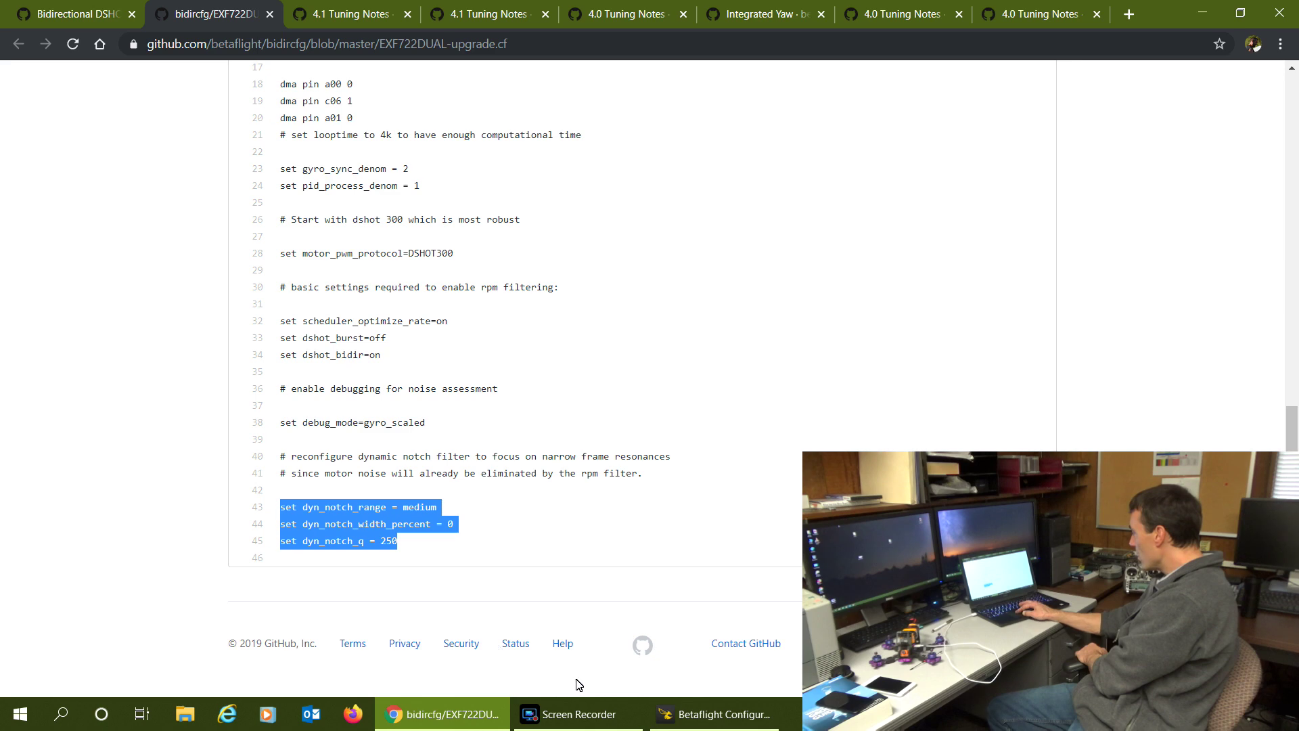
{"action": "left_click", "coordinate": [715, 714]}
{"action": "left_click", "coordinate": [448, 618]}
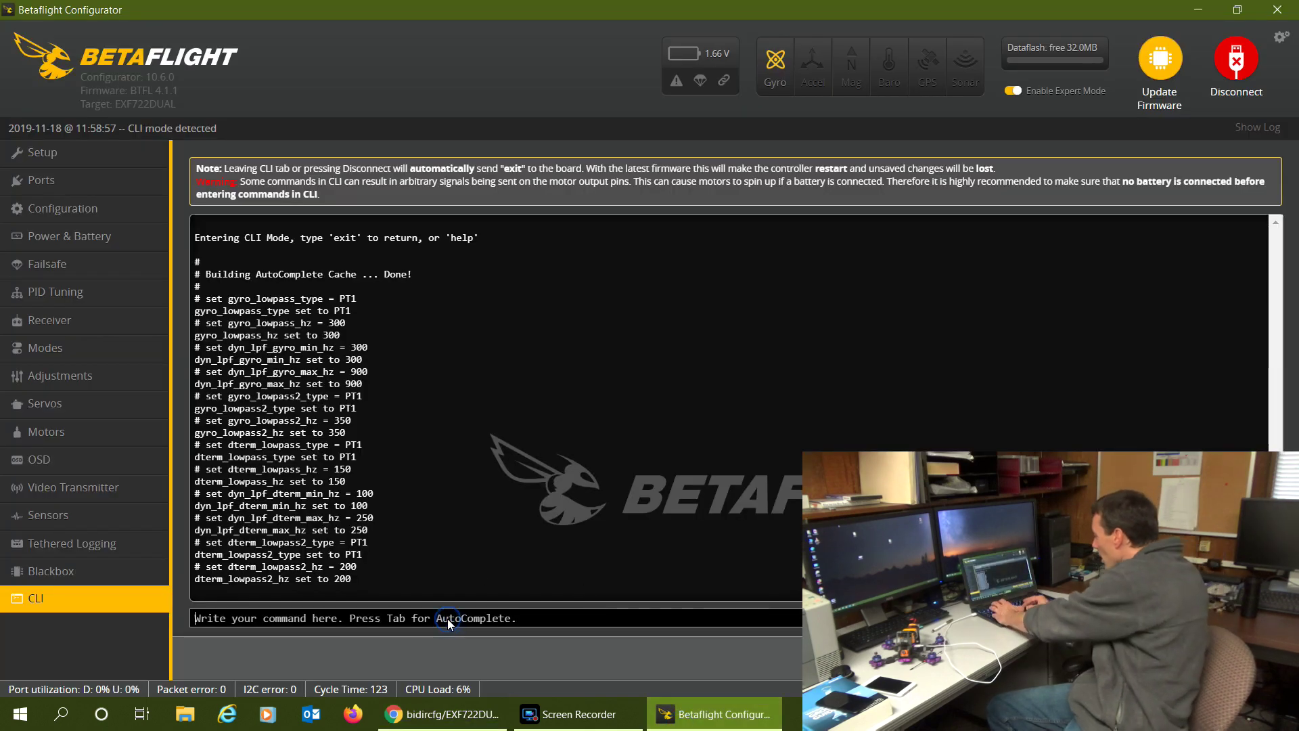
{"action": "key", "text": "ctrl+v"}
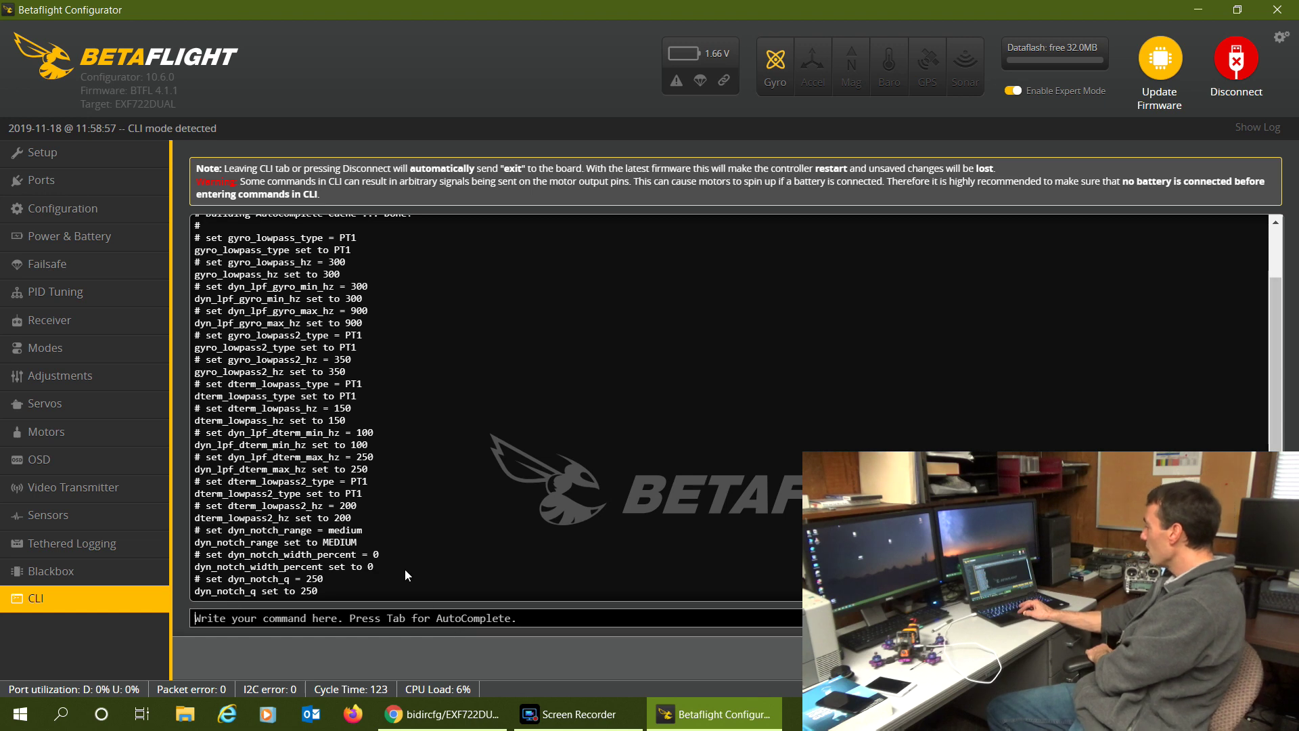
Return to the Bidirectional DSHOT and RPM Filter wiki in the browser and review its Tuning section's Dynamic Notch recommendation
{"action": "left_click", "coordinate": [558, 714]}
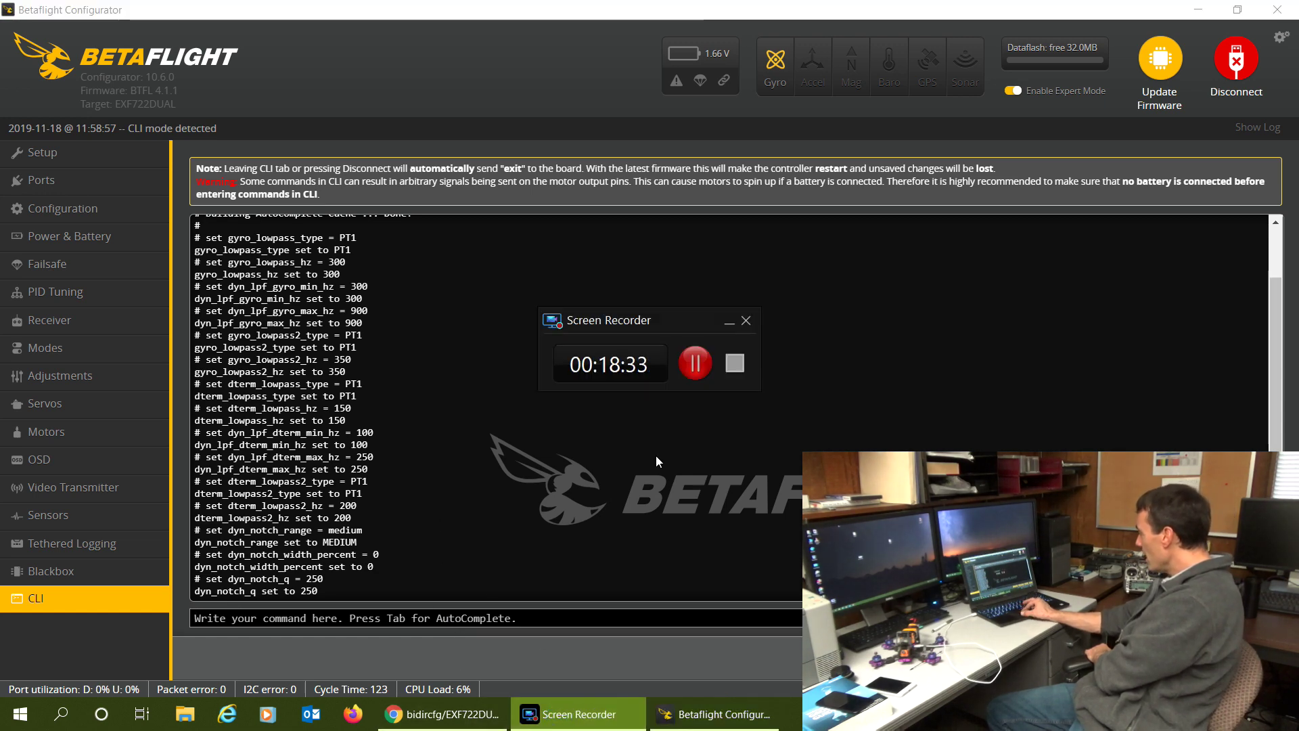
{"action": "left_click", "coordinate": [578, 714]}
{"action": "left_click", "coordinate": [443, 714]}
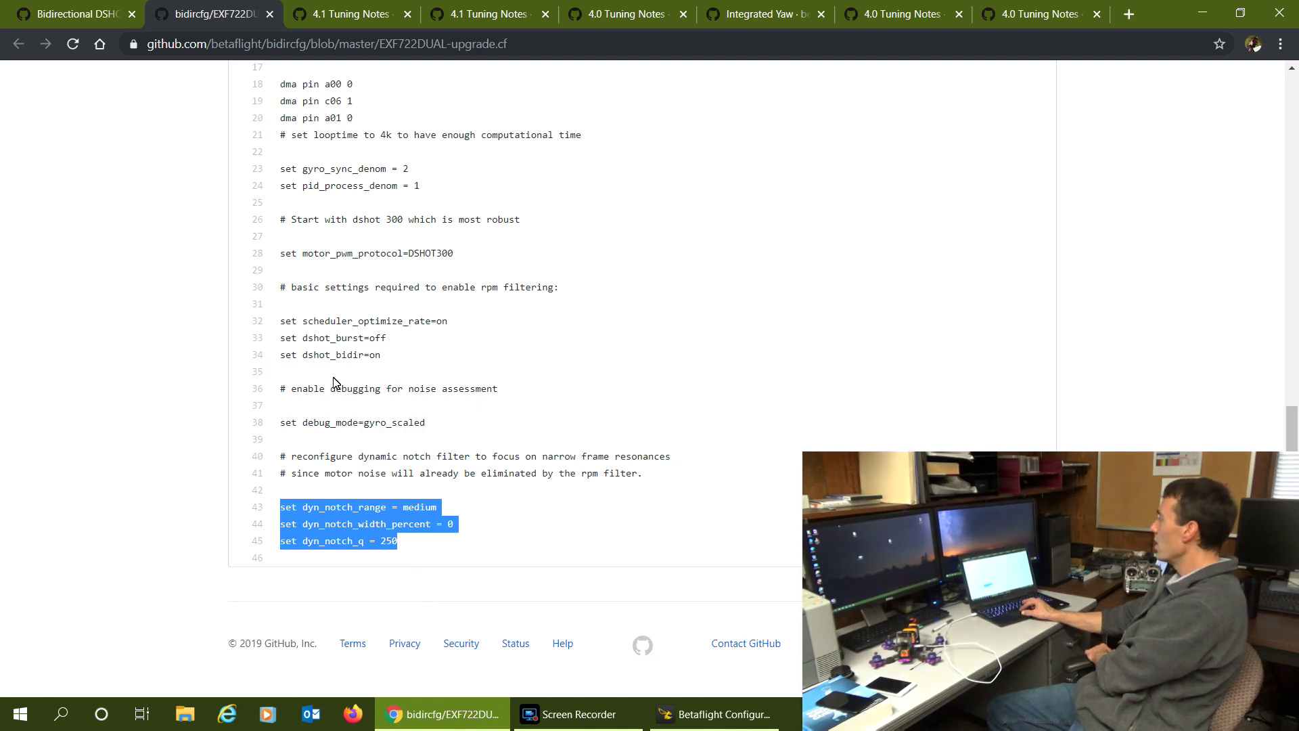
{"action": "left_click", "coordinate": [89, 14]}
{"action": "left_click_drag", "start_coordinate": [1292, 281], "coordinate": [1285, 225]}
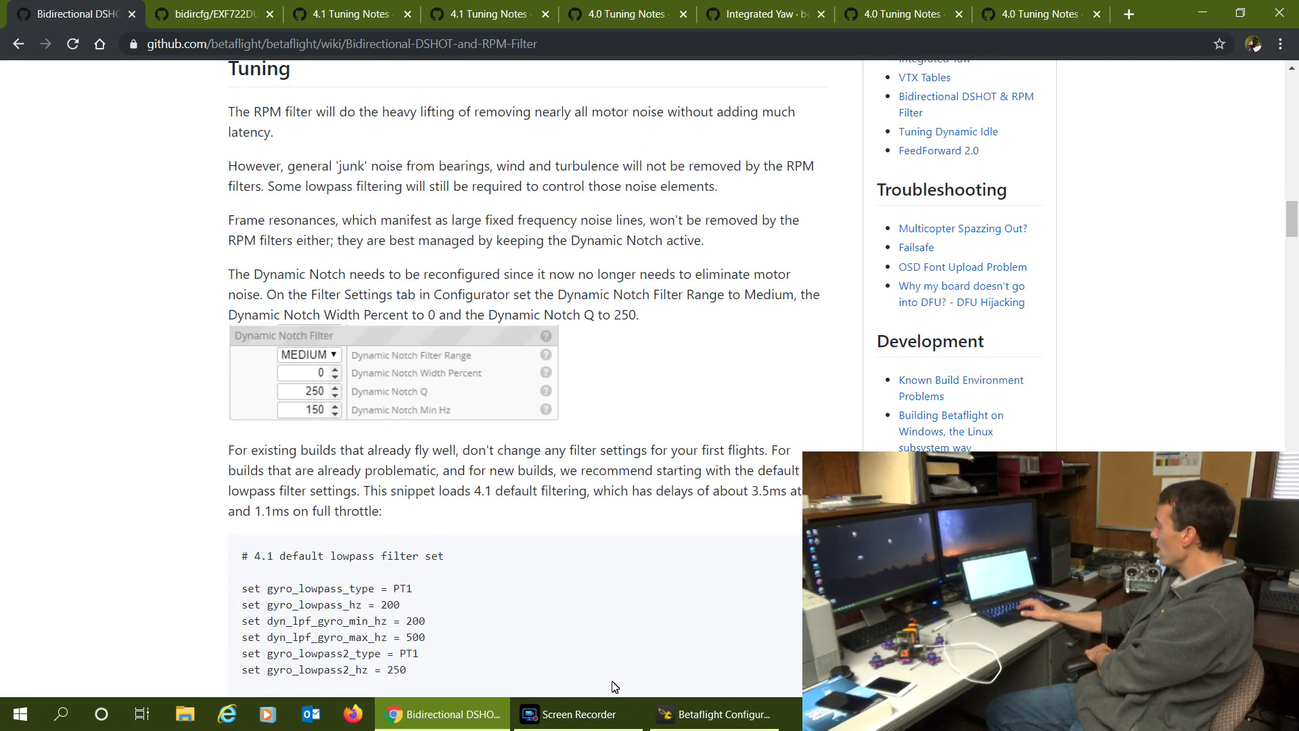
Leave the Betaflight Configurator CLI with the exit command and display the gyro, D-term, RPM and dynamic notch filter settings
{"action": "left_click", "coordinate": [714, 714]}
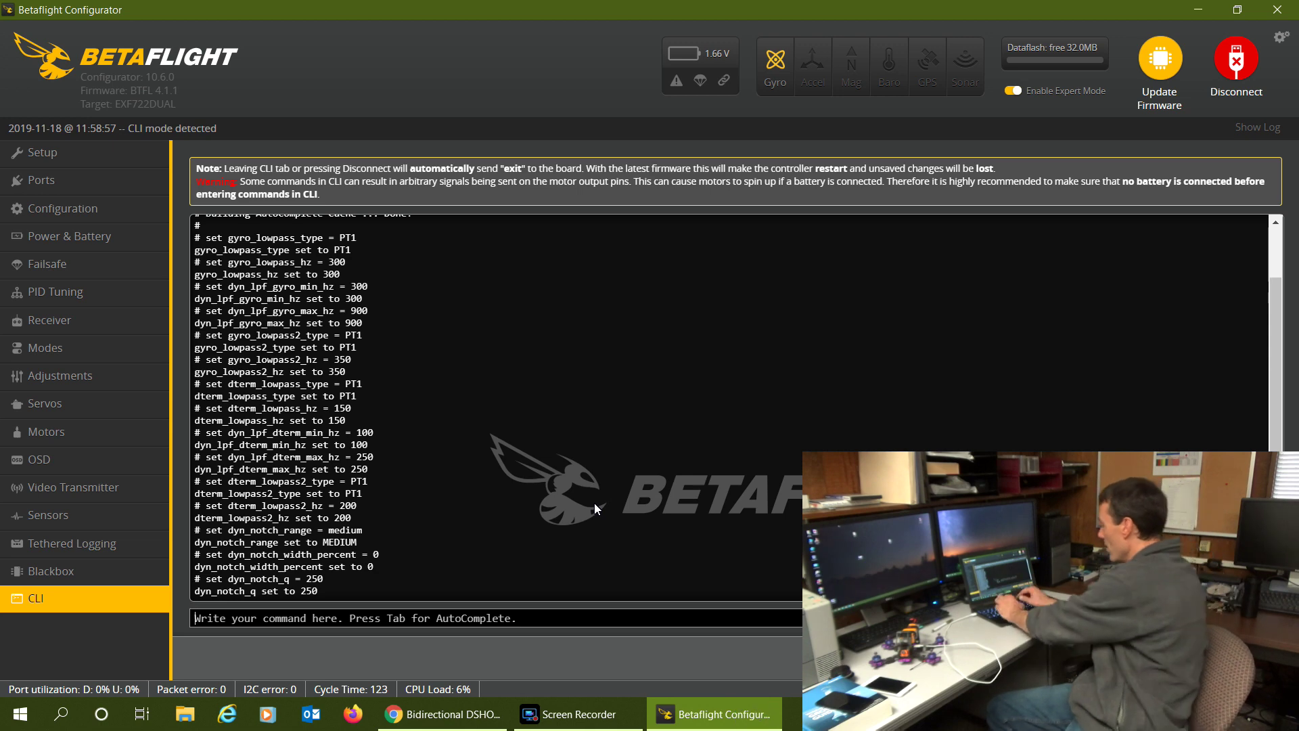
{"action": "type", "text": "exit"}
{"action": "key", "text": "Return"}
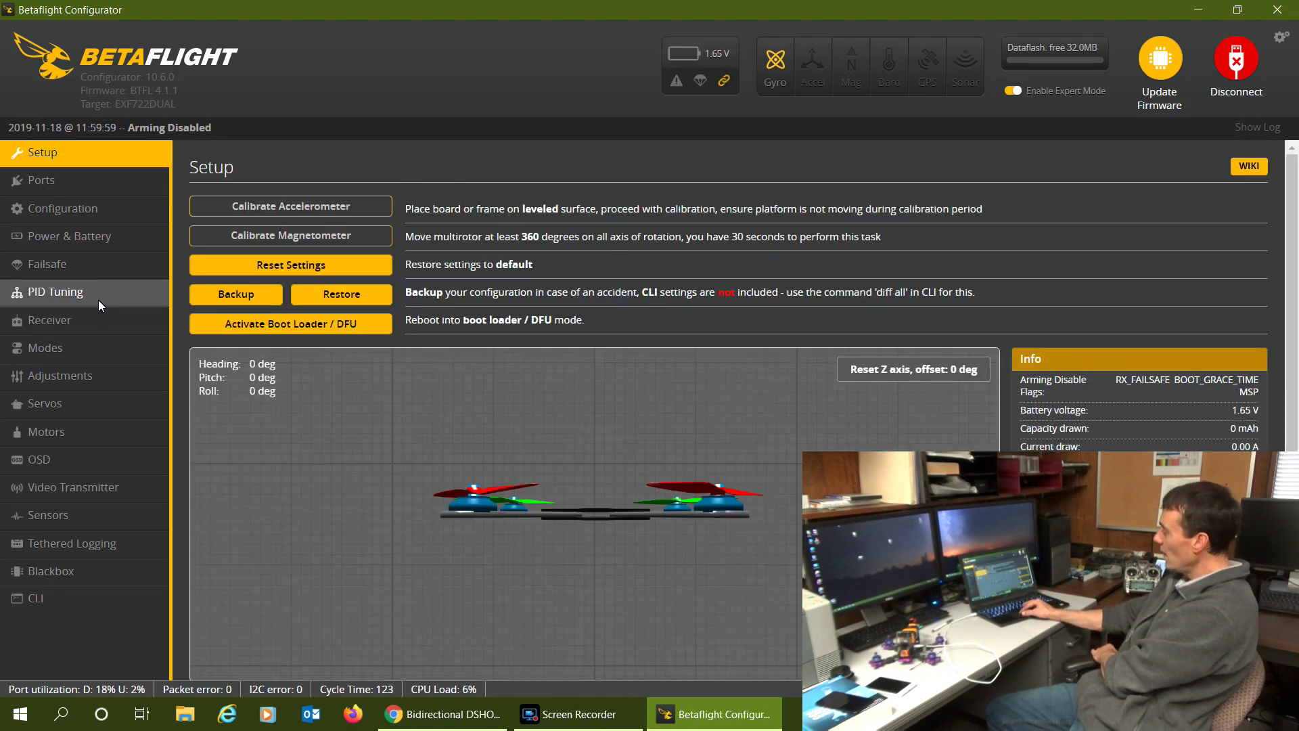
{"action": "left_click", "coordinate": [98, 301]}
{"action": "left_click", "coordinate": [440, 260]}
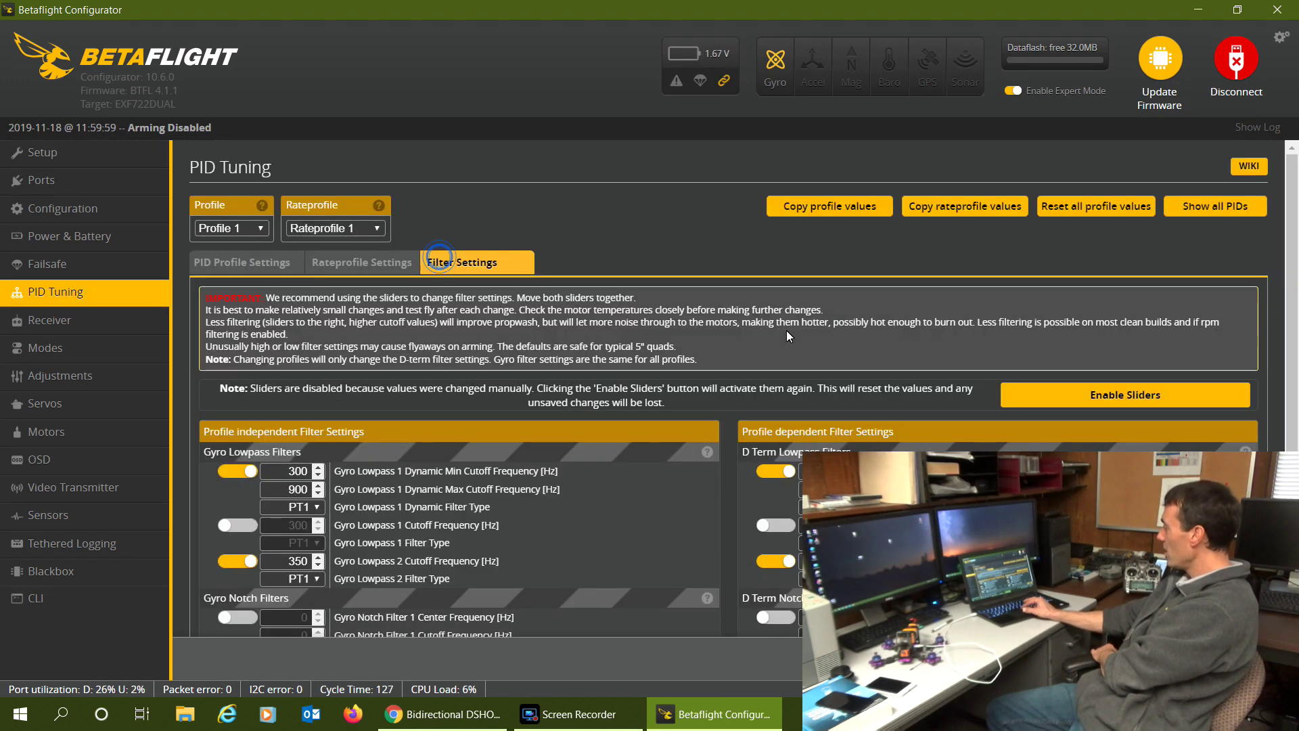
{"action": "scroll", "coordinate": [786, 330], "scroll_direction": "down", "scroll_amount": 3}
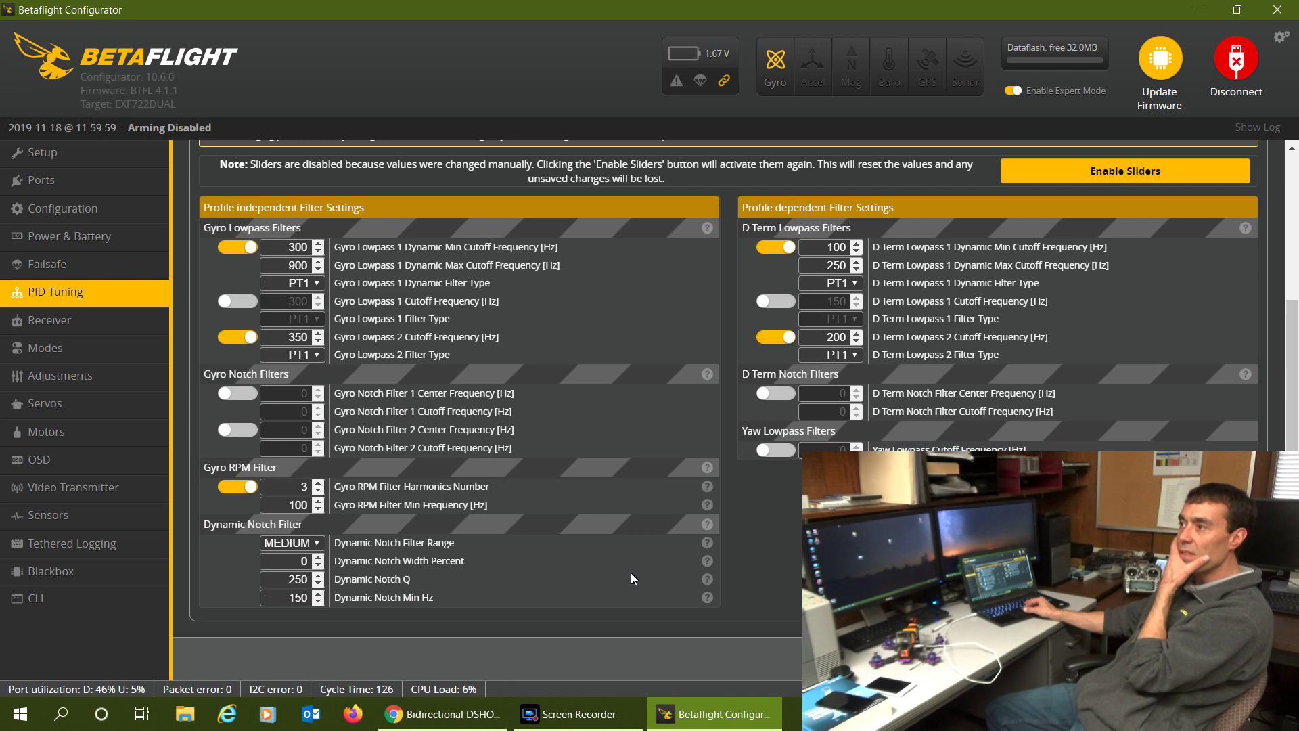
Look through the browser's open EXF722DUAL snippet, 4.1 and 4.0 Tuning Notes and Integrated Yaw pages
{"action": "left_click", "coordinate": [444, 713]}
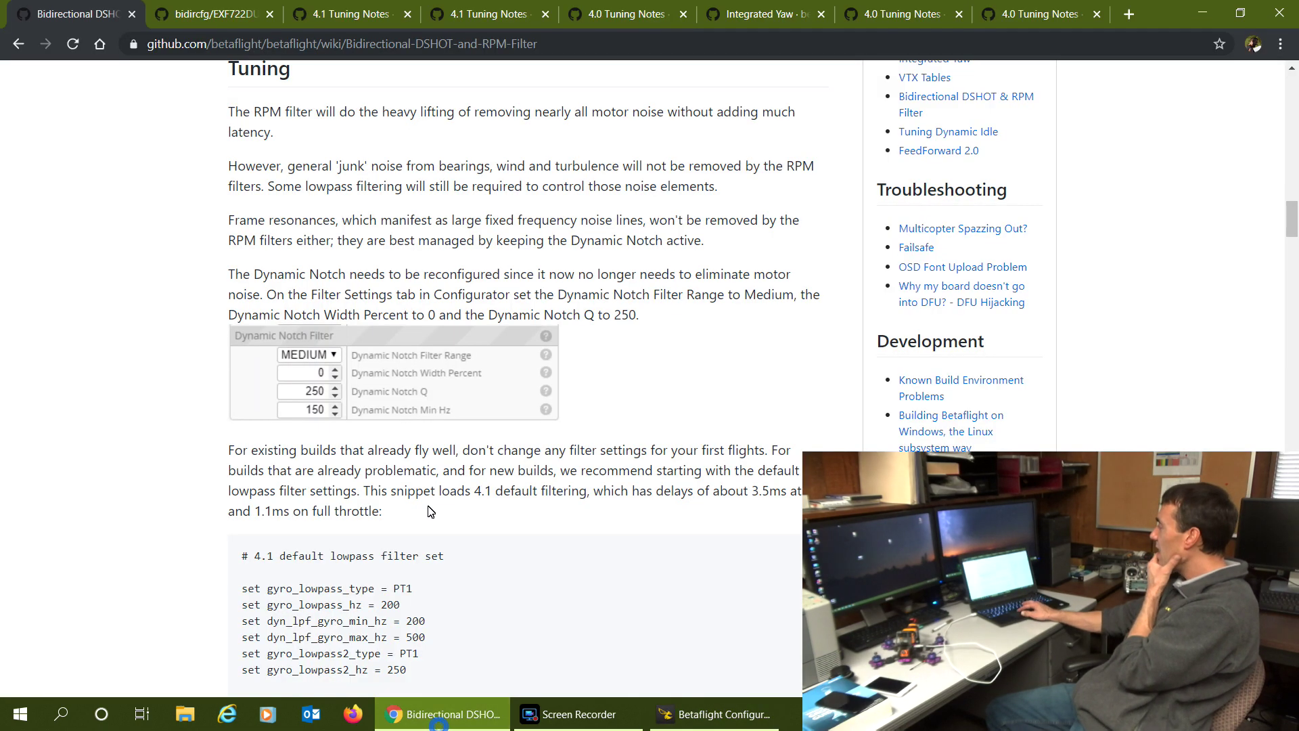
{"action": "left_click", "coordinate": [228, 19]}
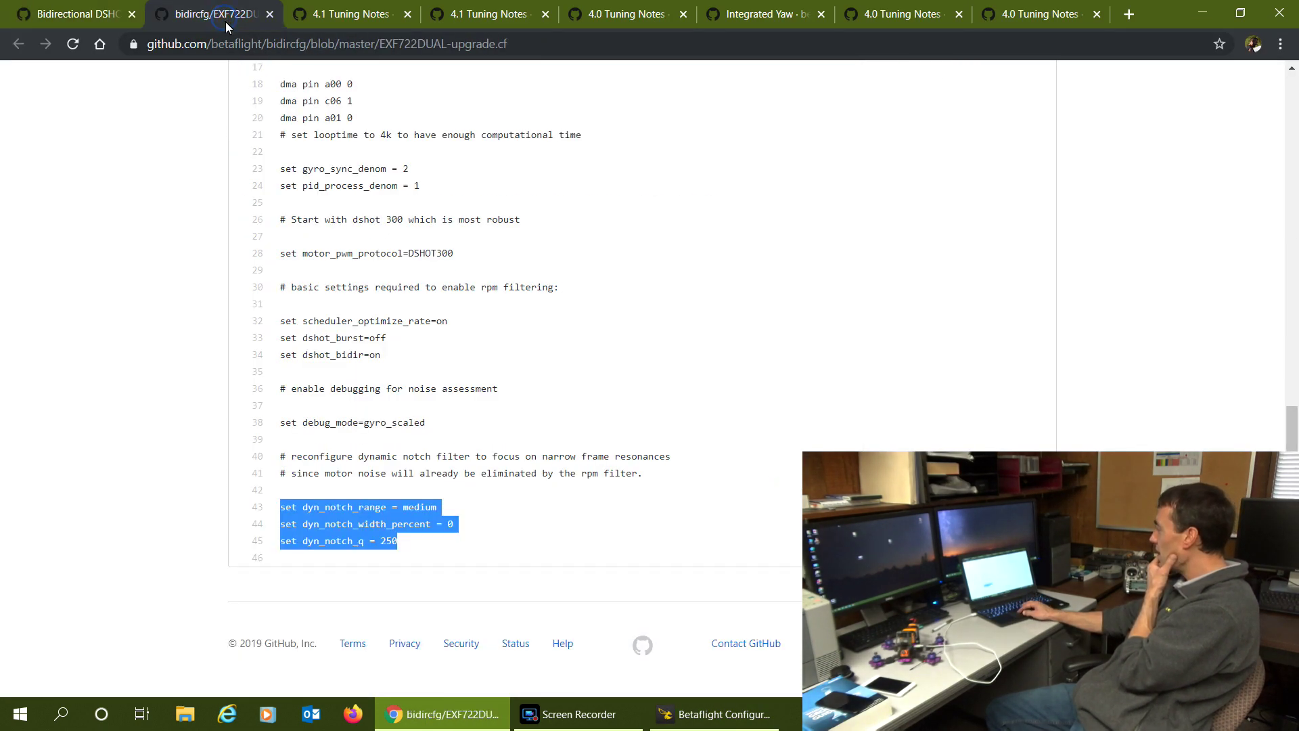
{"action": "left_click", "coordinate": [342, 20]}
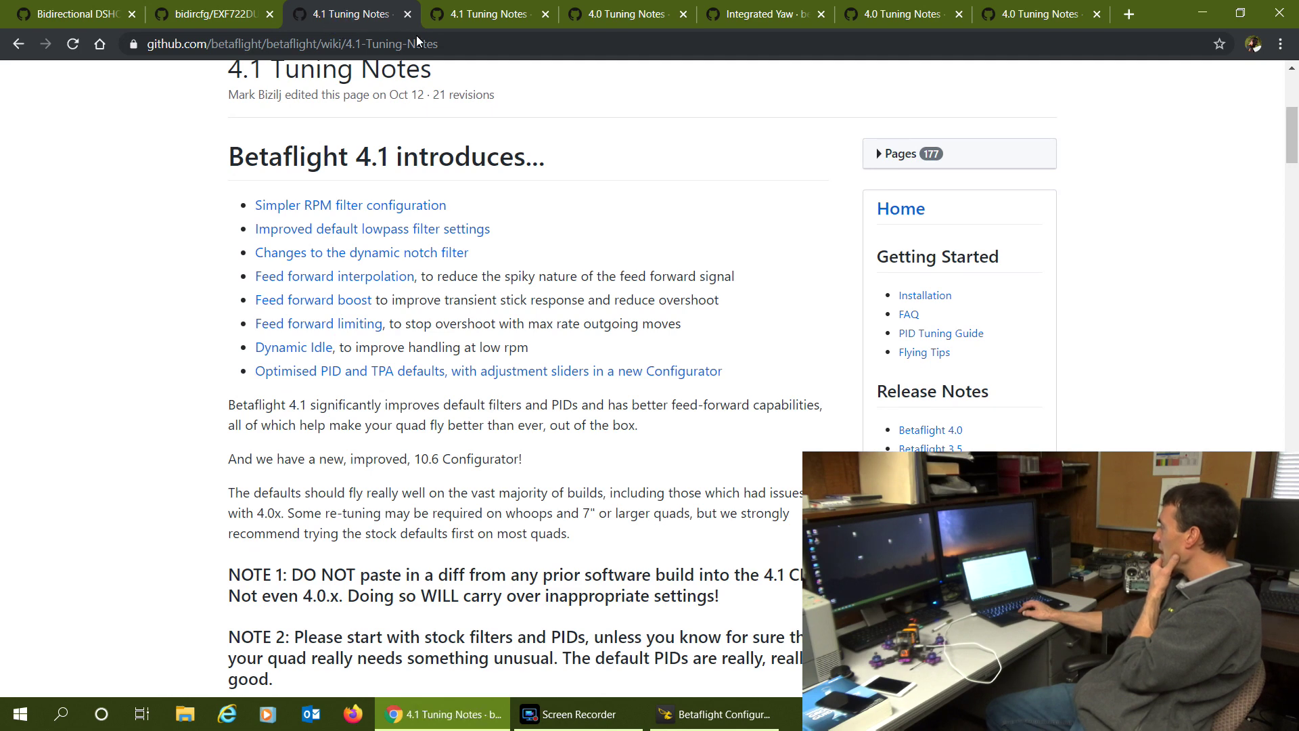
{"action": "left_click", "coordinate": [475, 19]}
{"action": "left_click", "coordinate": [600, 18]}
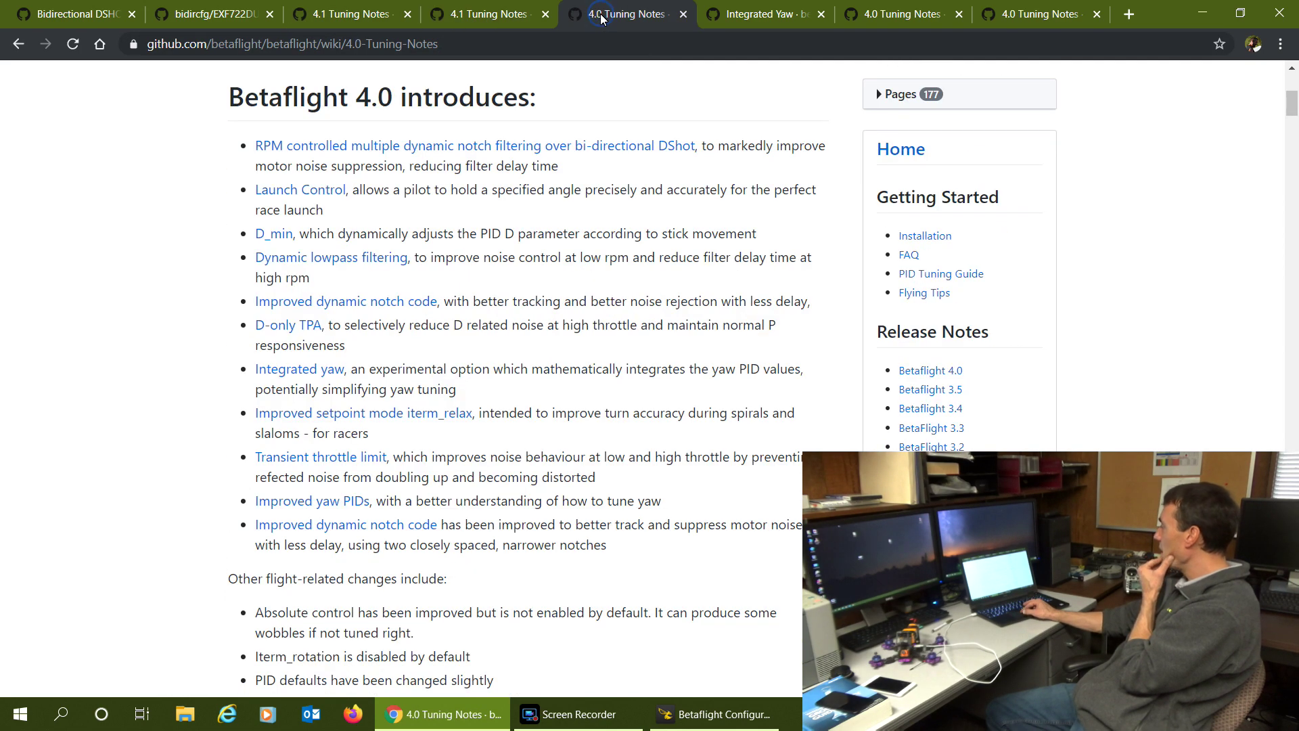
{"action": "left_click", "coordinate": [757, 12]}
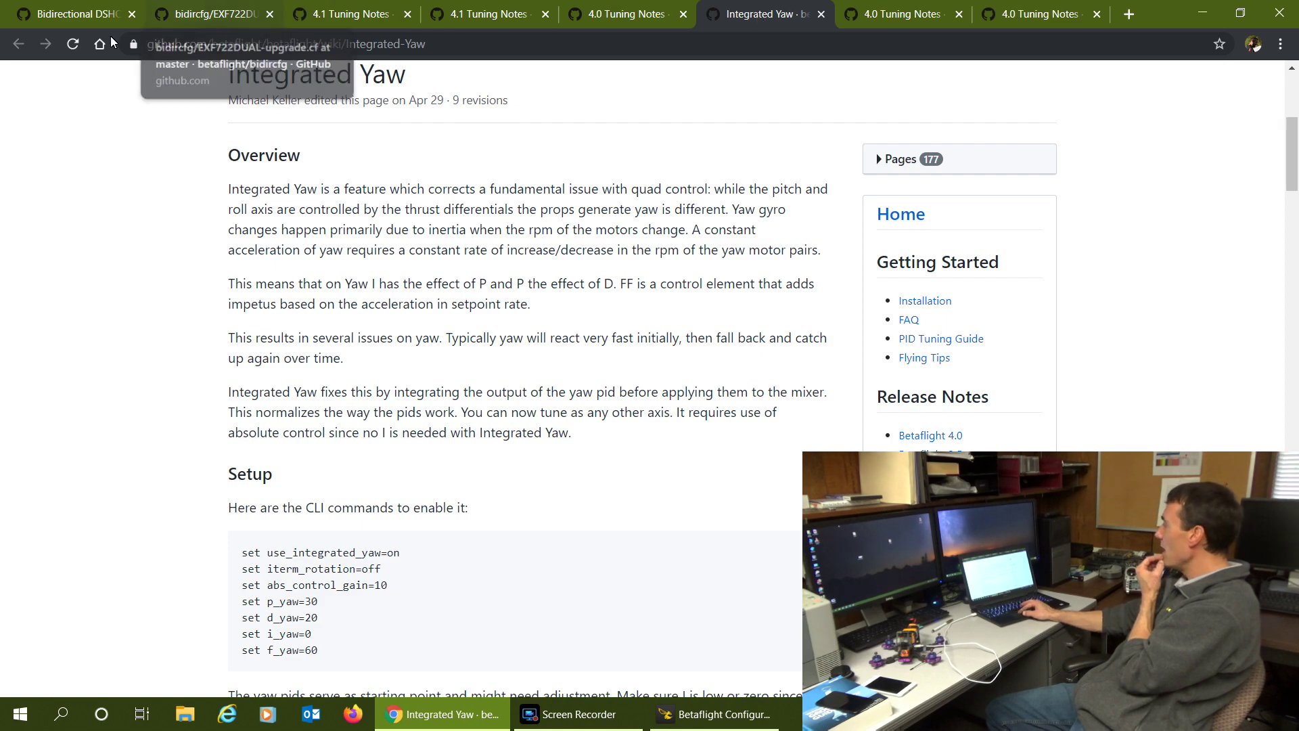
Review the RPM filter wiki's ESC configuration and loop time verification sections, glancing at Betaflight Configurator's filter settings in between
{"action": "left_click", "coordinate": [80, 14]}
{"action": "left_click_drag", "start_coordinate": [1289, 235], "coordinate": [1283, 181]}
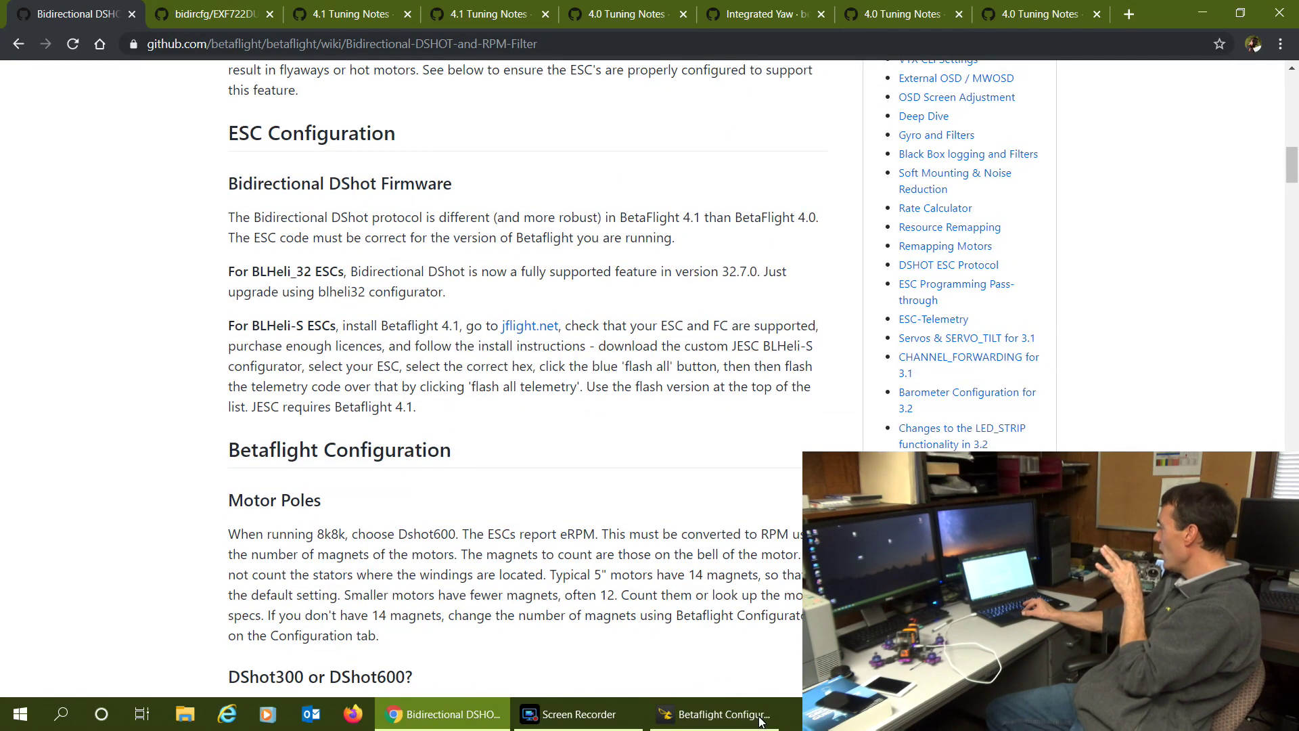
{"action": "left_click", "coordinate": [714, 713]}
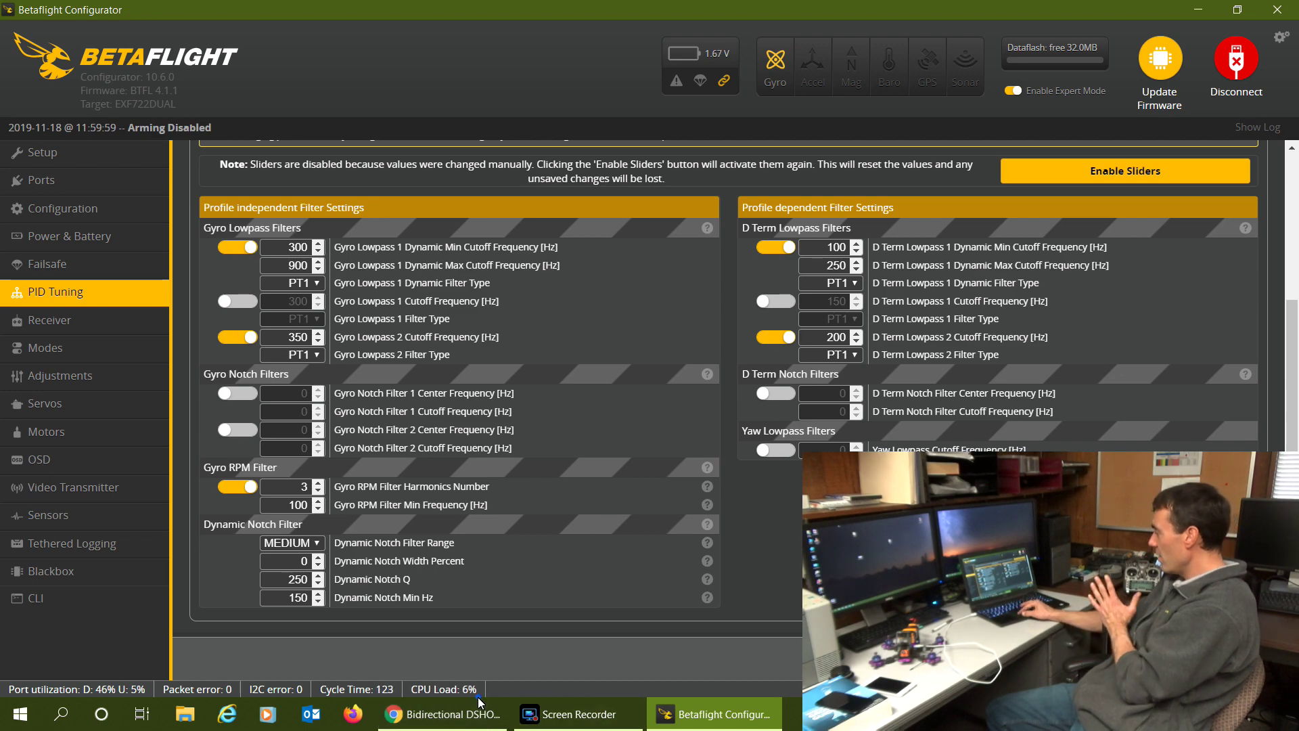
{"action": "left_click", "coordinate": [504, 712]}
{"action": "left_click_drag", "start_coordinate": [1295, 147], "coordinate": [1293, 281]}
{"action": "left_click_drag", "start_coordinate": [1293, 282], "coordinate": [1293, 296]}
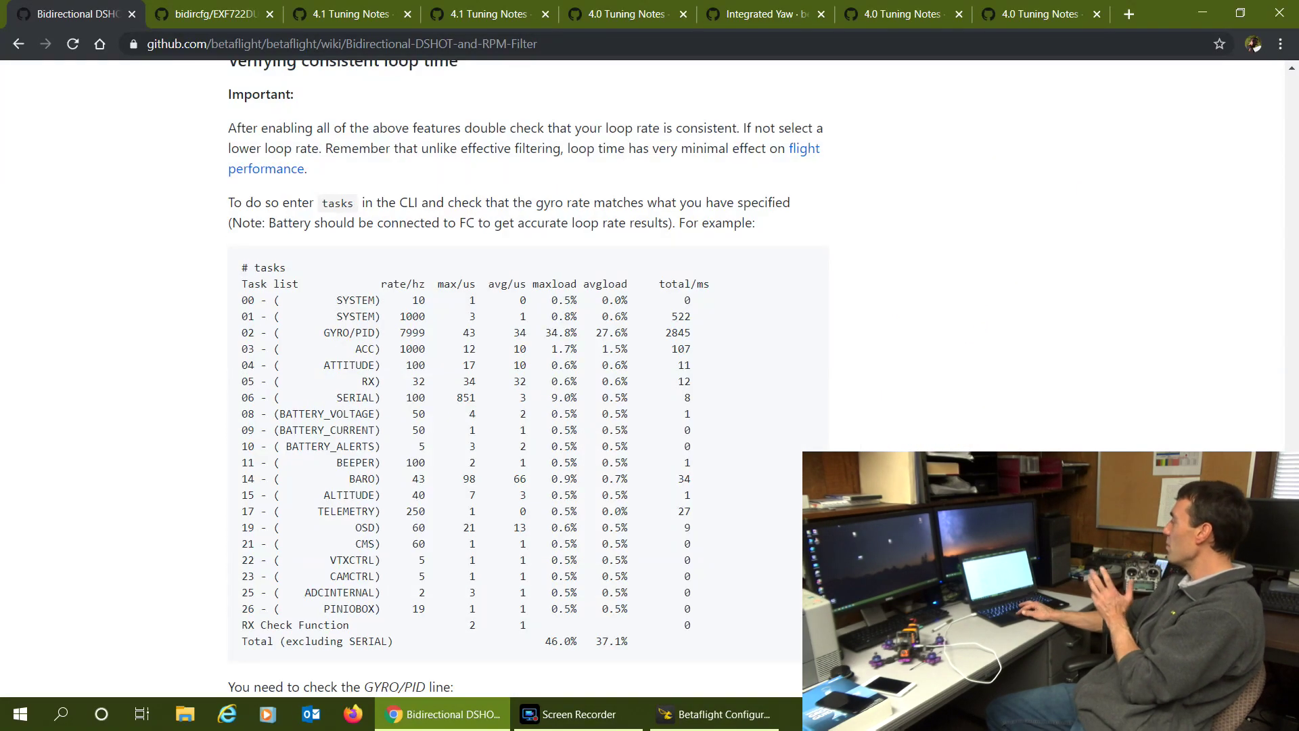
Switch back to Betaflight Configurator, glance over the filter settings, and inspect the receiver page's channel map presets without changing the mapping
{"action": "left_click", "coordinate": [764, 718]}
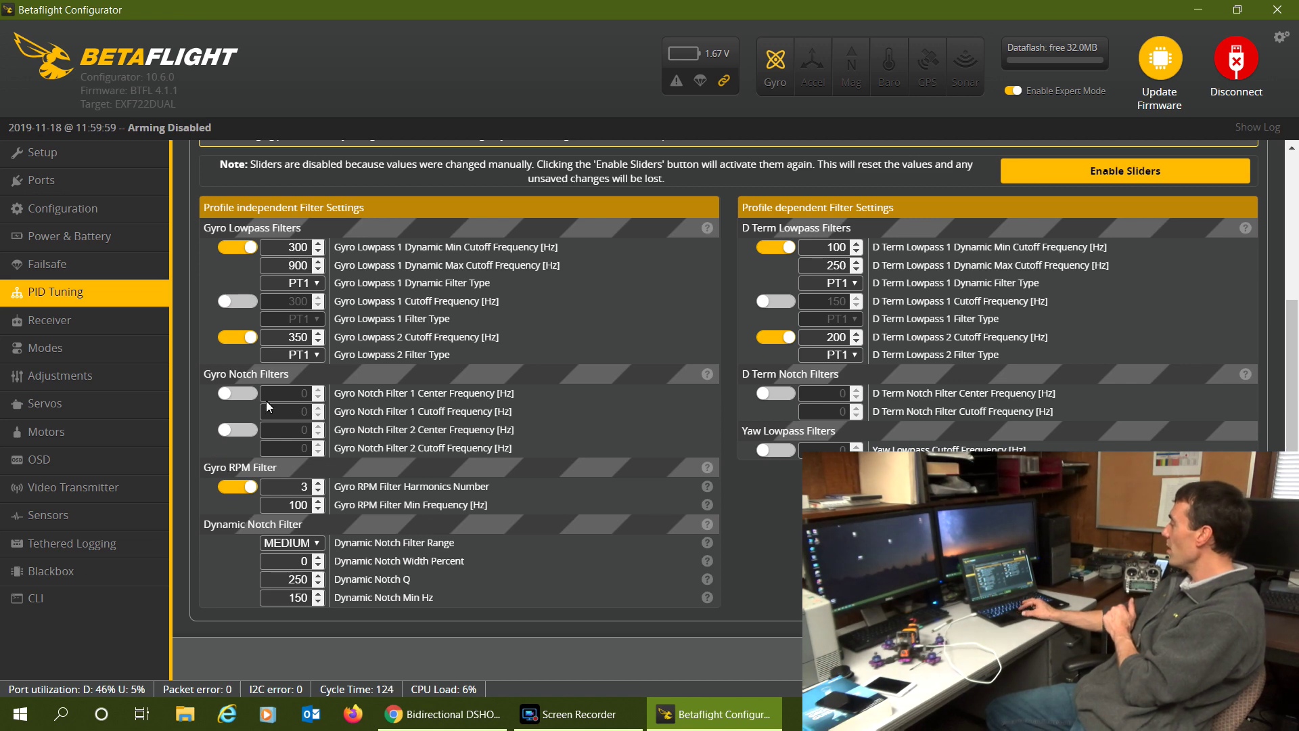
{"action": "scroll", "coordinate": [774, 392], "scroll_direction": "up", "scroll_amount": 2}
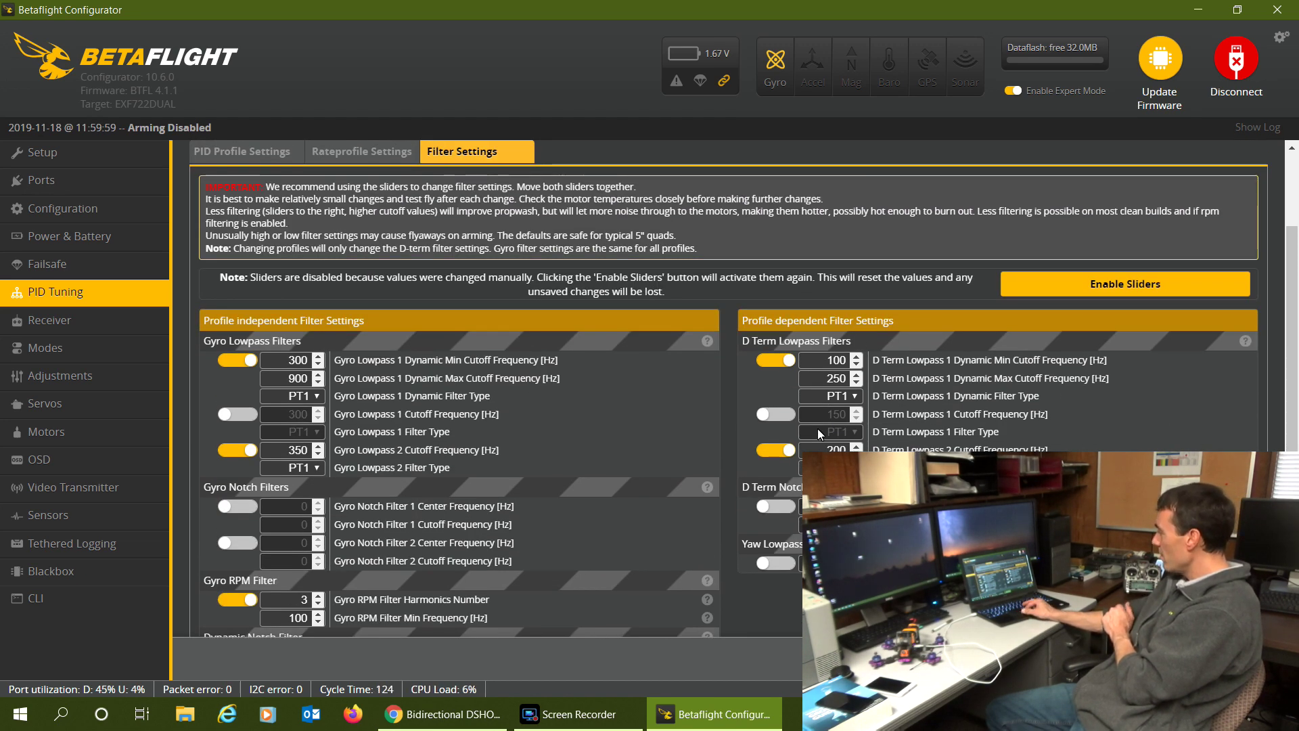
{"action": "left_click", "coordinate": [92, 318]}
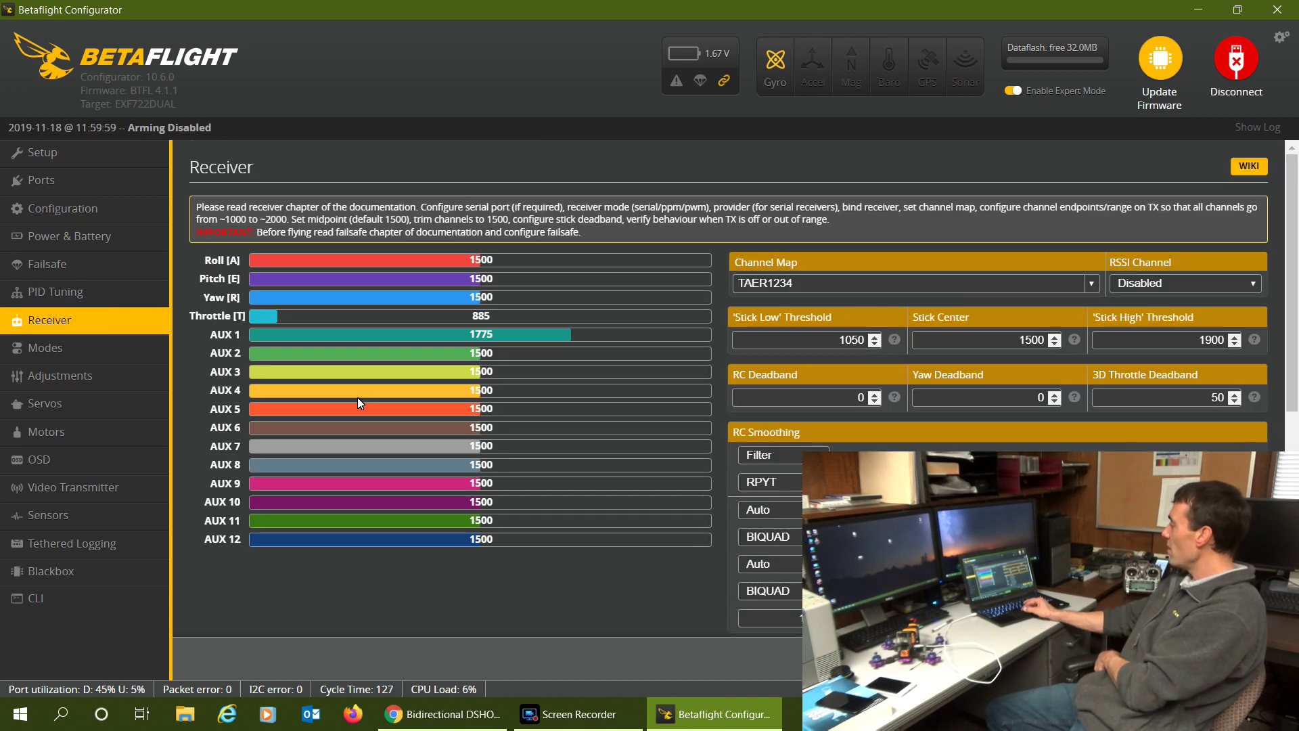
{"action": "left_click", "coordinate": [1090, 284]}
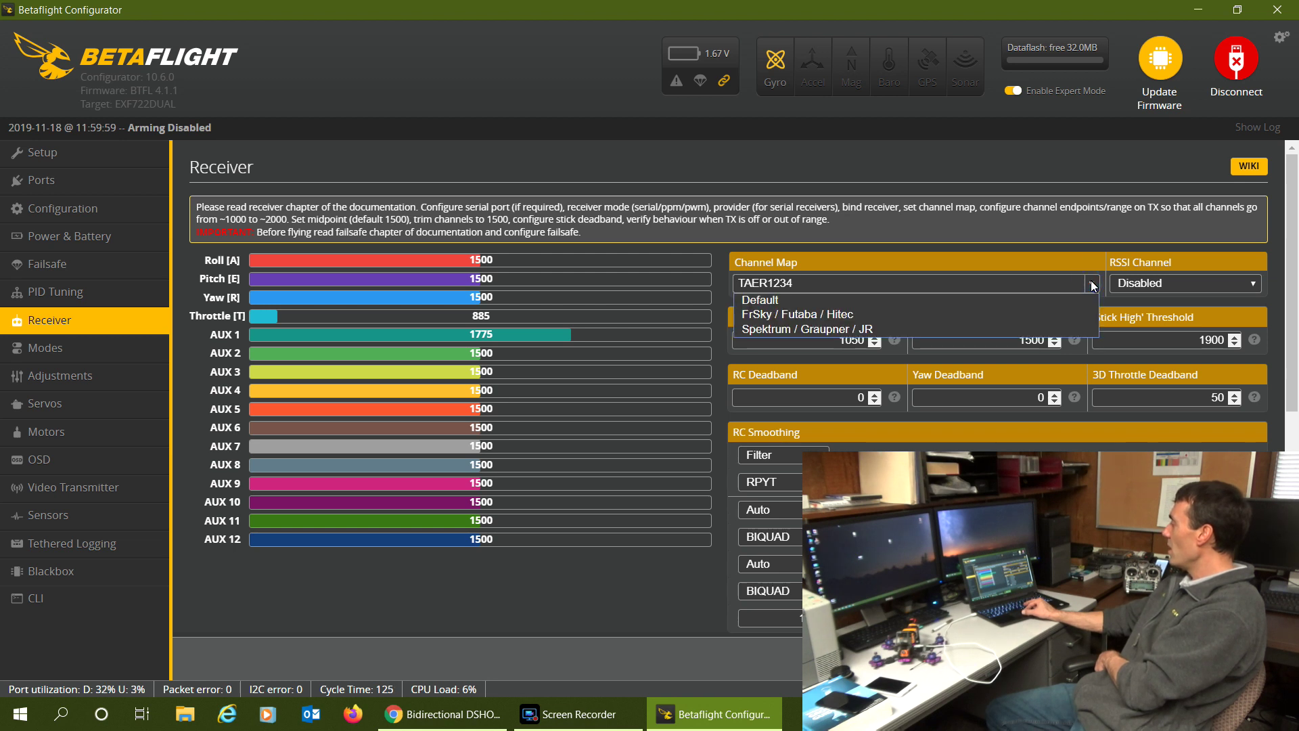
{"action": "left_click", "coordinate": [1093, 284]}
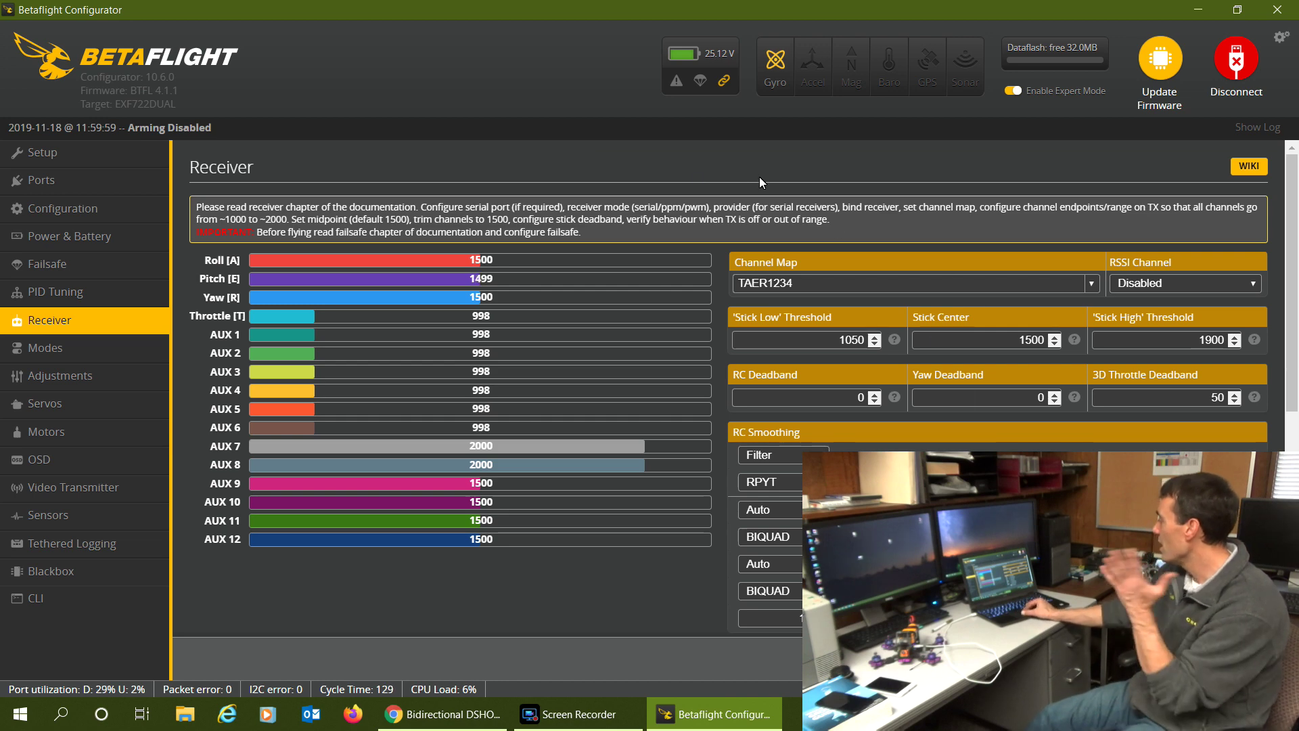
Review the flight mode assignments from Arm and Beeper through Flip Over After Crash and Launch Control
{"action": "left_click", "coordinate": [87, 347]}
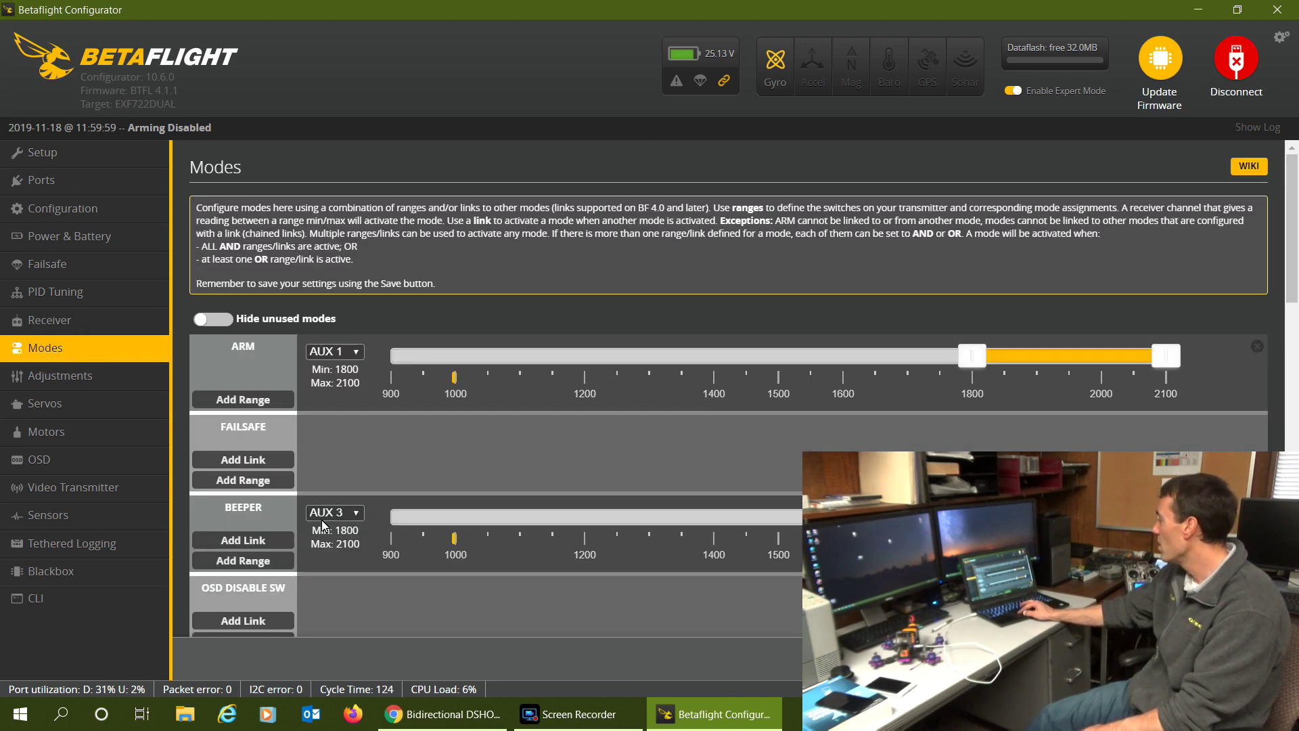
{"action": "left_click_drag", "start_coordinate": [1294, 245], "coordinate": [1296, 312]}
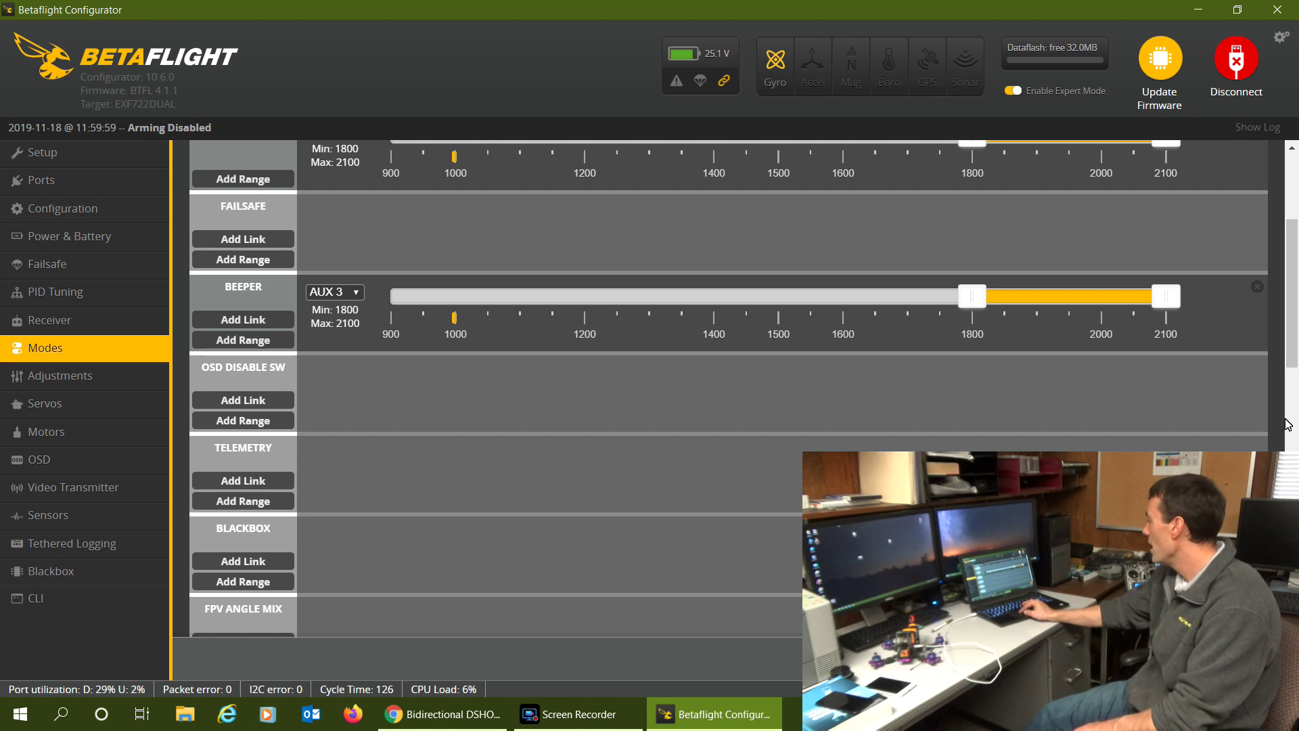
{"action": "left_click_drag", "start_coordinate": [1281, 365], "coordinate": [1282, 563]}
{"action": "scroll", "coordinate": [728, 389], "scroll_direction": "down", "scroll_amount": 2}
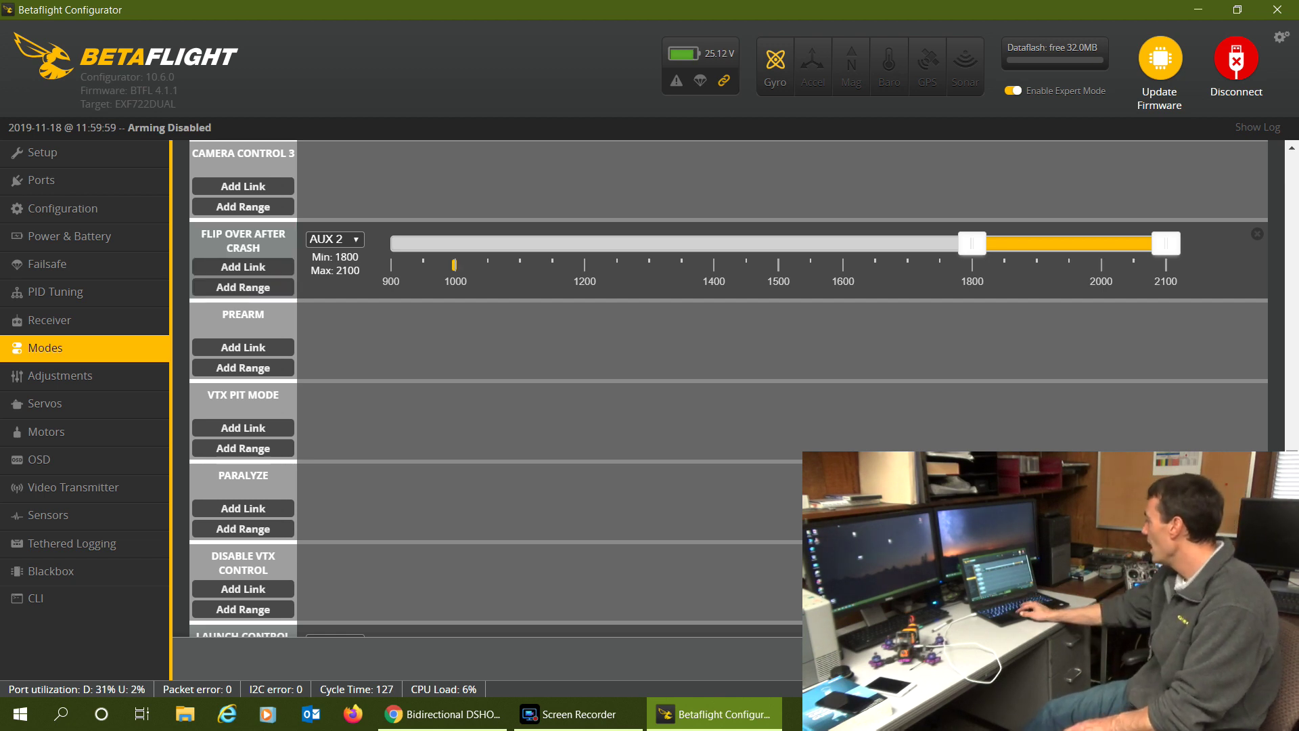
{"action": "scroll", "coordinate": [1041, 410], "scroll_direction": "down", "scroll_amount": 2}
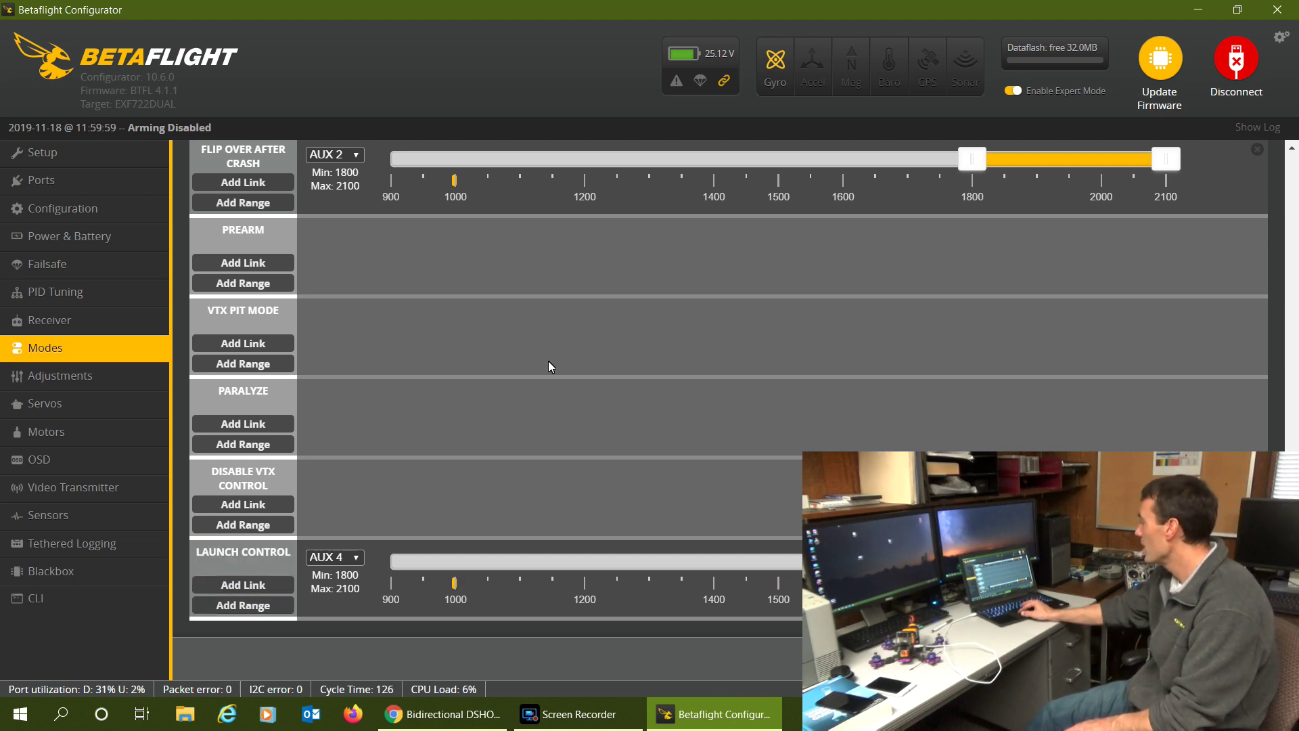
Look through the Motors, OSD and Video Transmitter pages in turn
{"action": "left_click", "coordinate": [106, 438]}
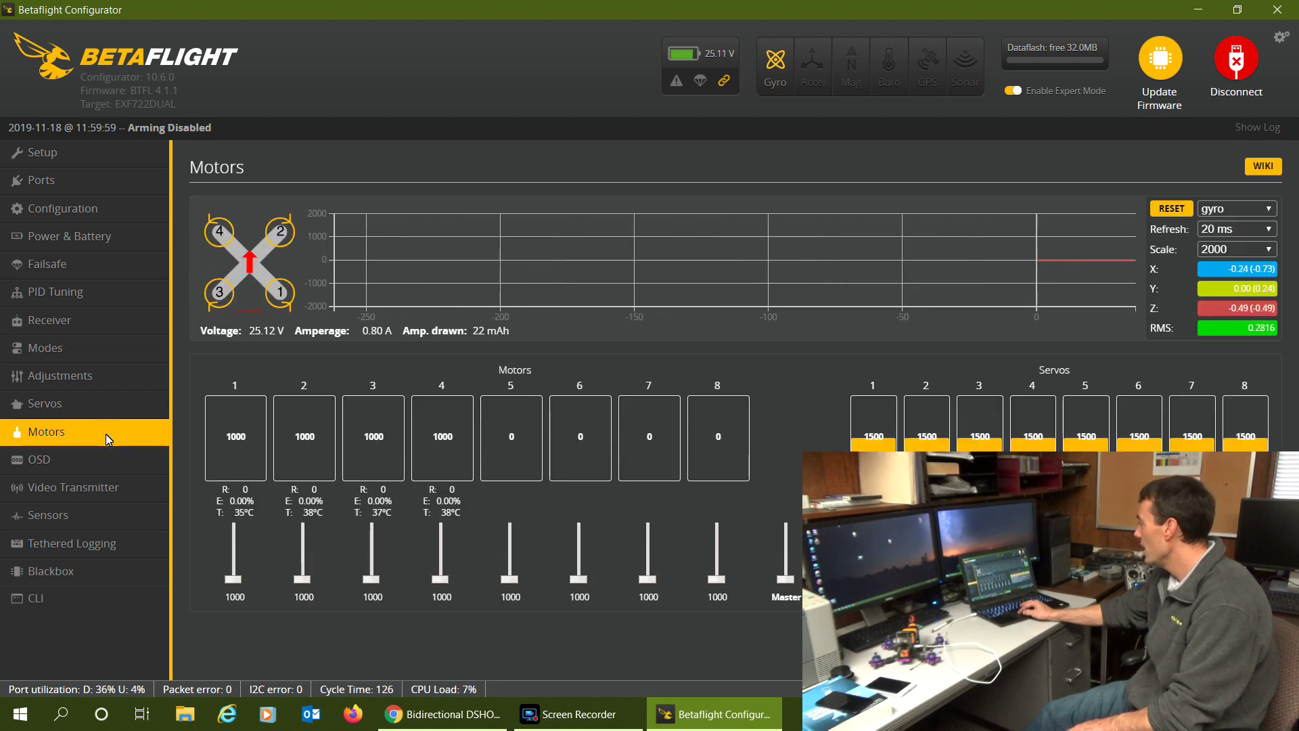
{"action": "left_click", "coordinate": [99, 467]}
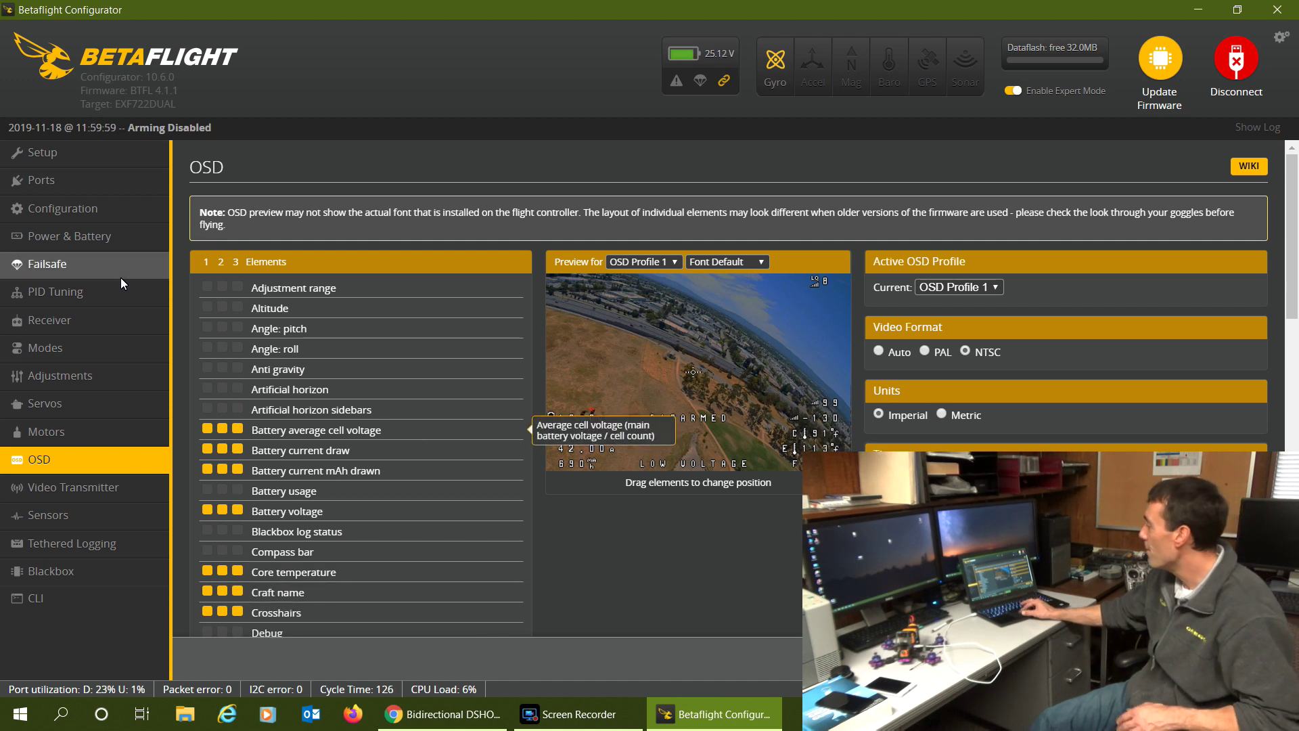
{"action": "left_click", "coordinate": [115, 496]}
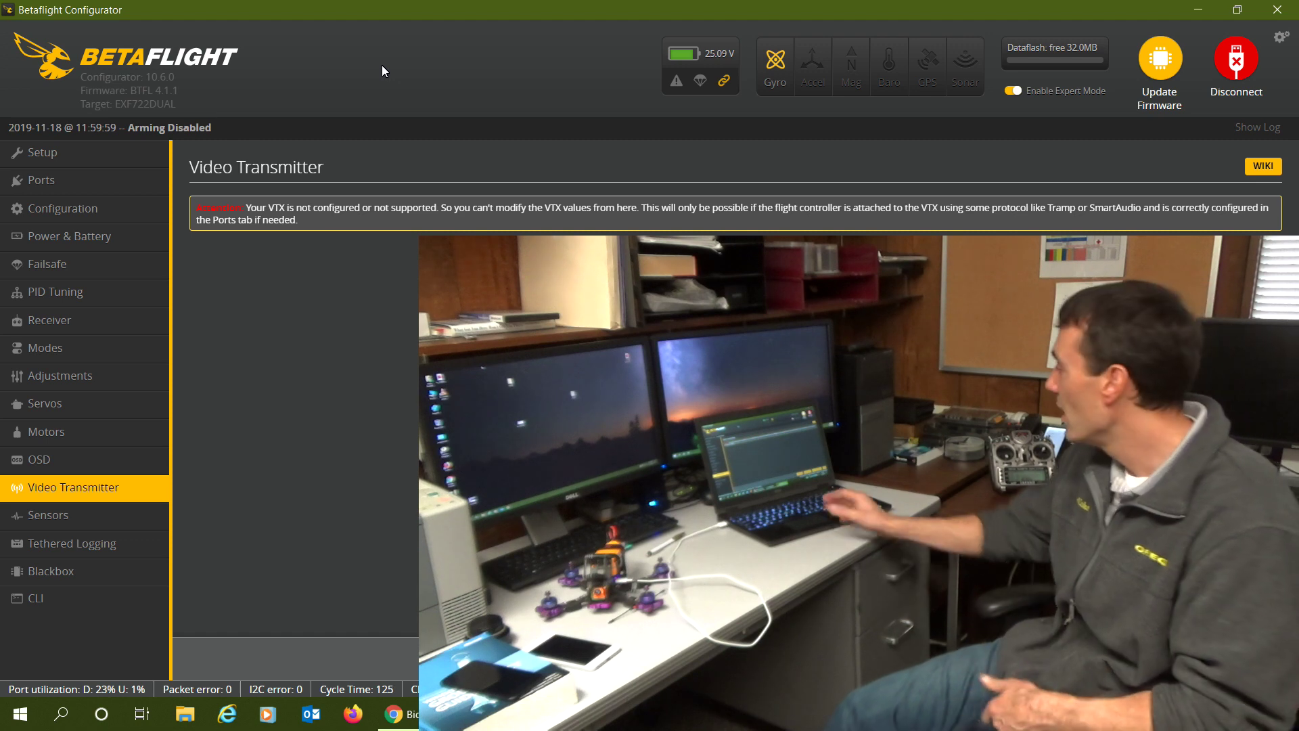
Disconnect the flight controller and close Betaflight Configurator
{"action": "left_click", "coordinate": [1229, 49]}
{"action": "left_click", "coordinate": [1276, 11]}
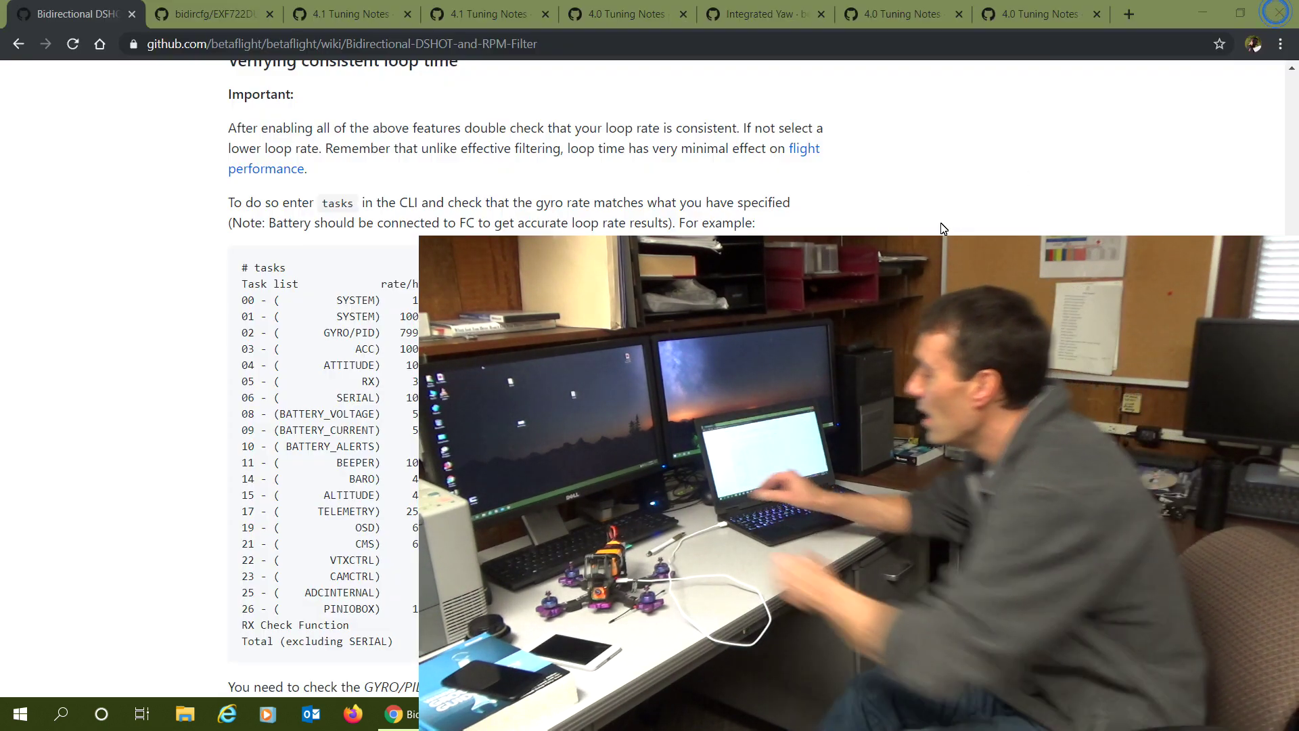